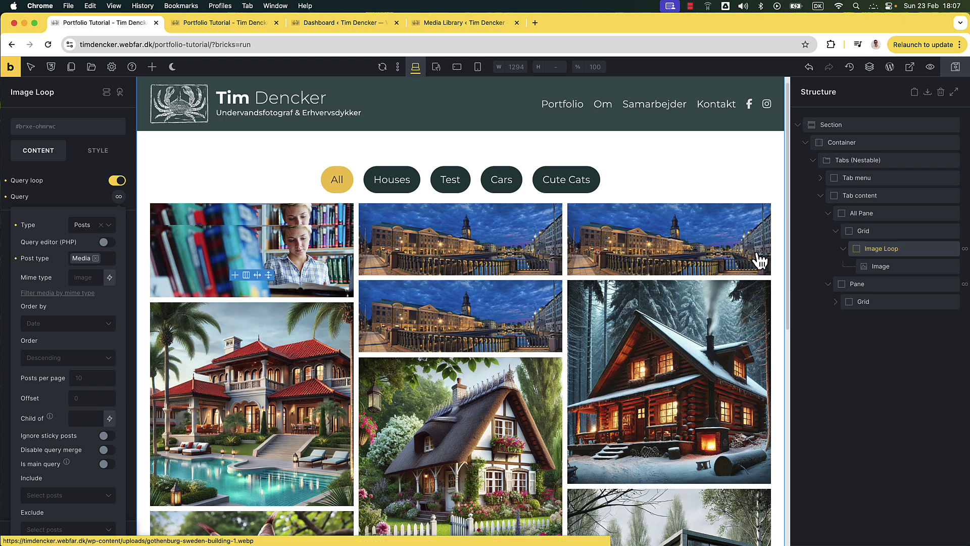
# Rename the image loop inside the All Pane's grid to "Image Loop All" and save the page.
pyautogui.click(837, 305)
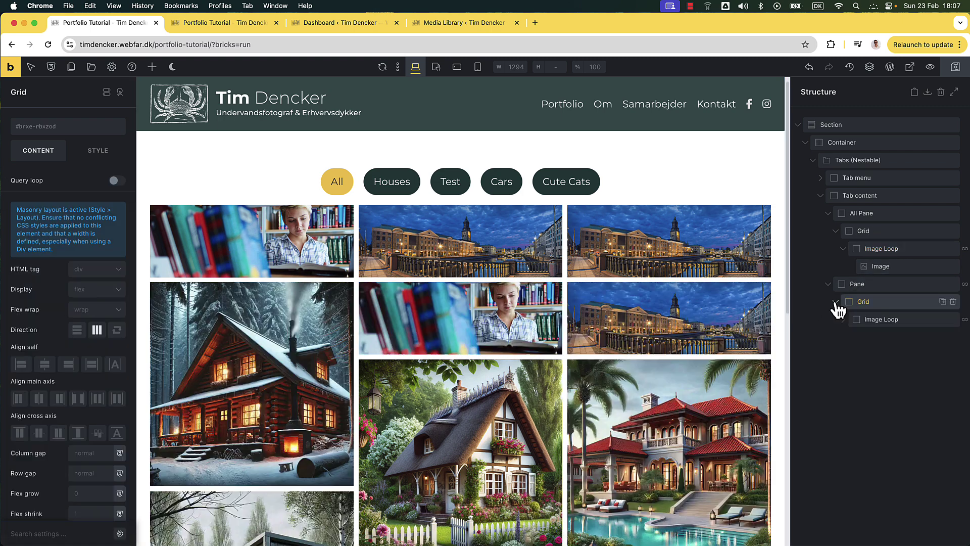
pyautogui.doubleClick(880, 249)
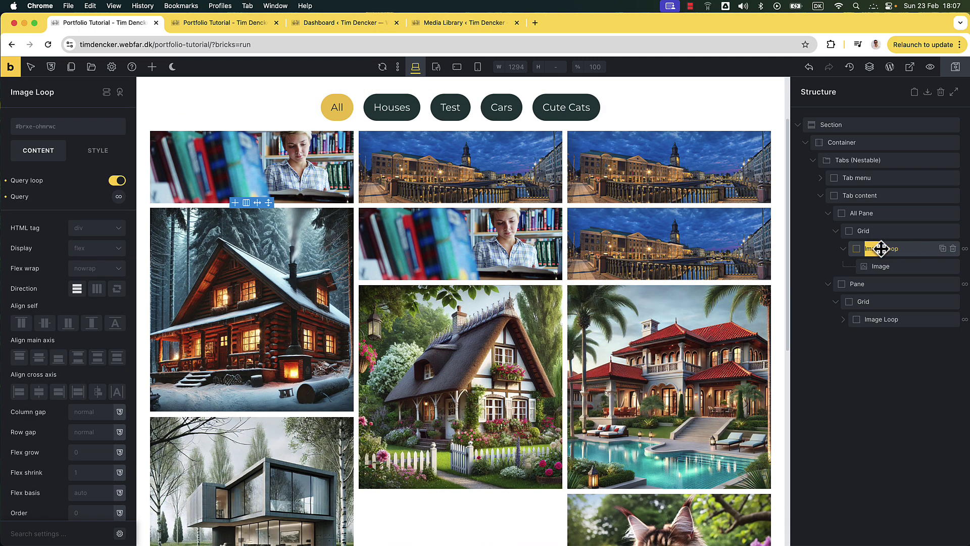
pyautogui.click(872, 248)
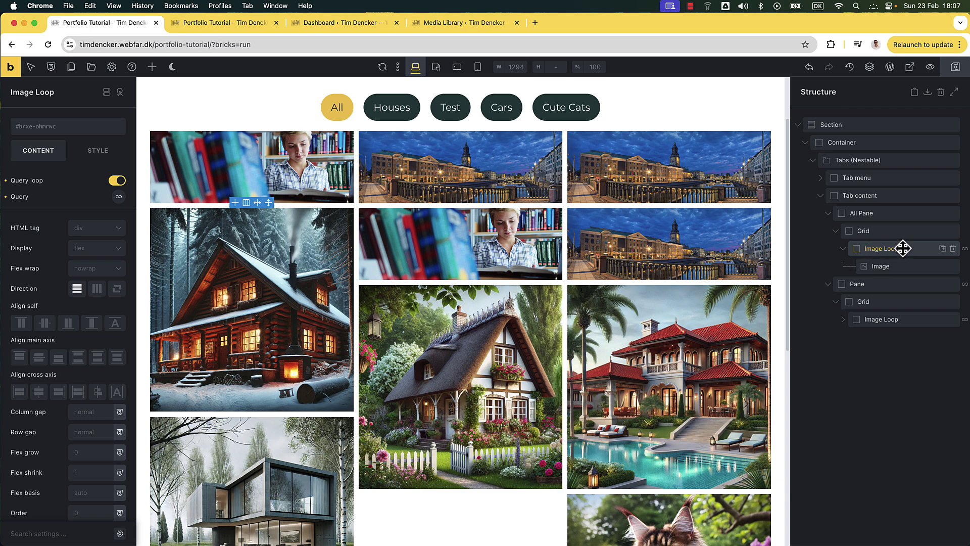
pyautogui.write('All')
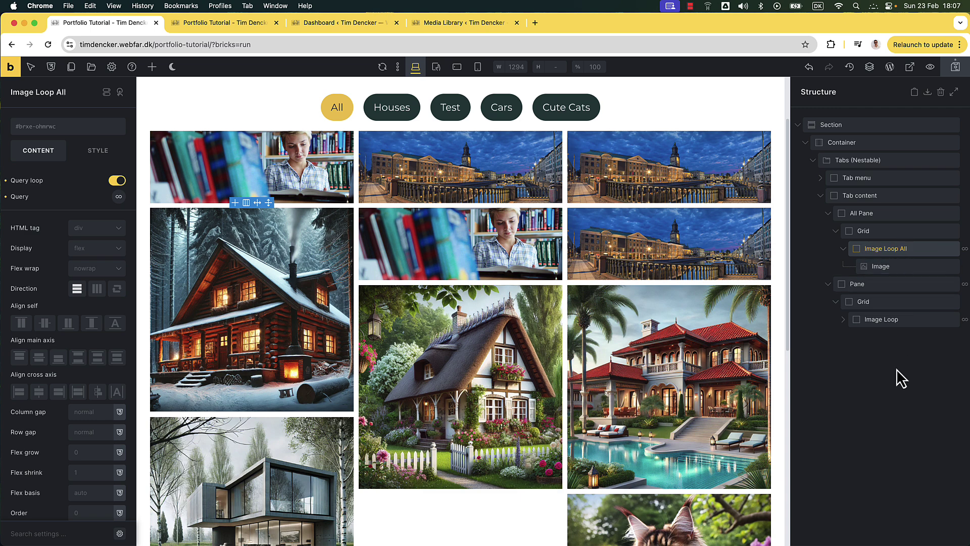
pyautogui.scroll(-3, 526, 324)
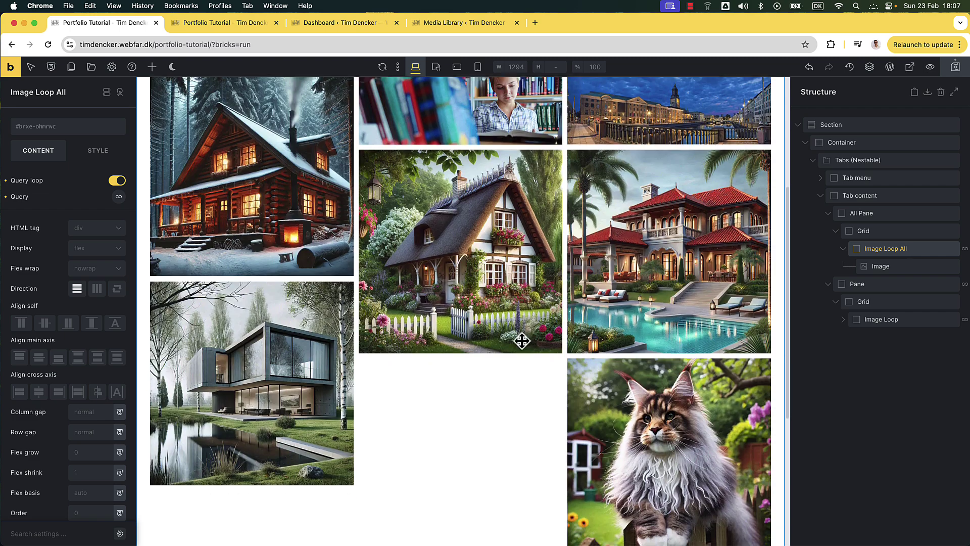
pyautogui.scroll(-3, 525, 348)
pyautogui.scroll(5, 414, 470)
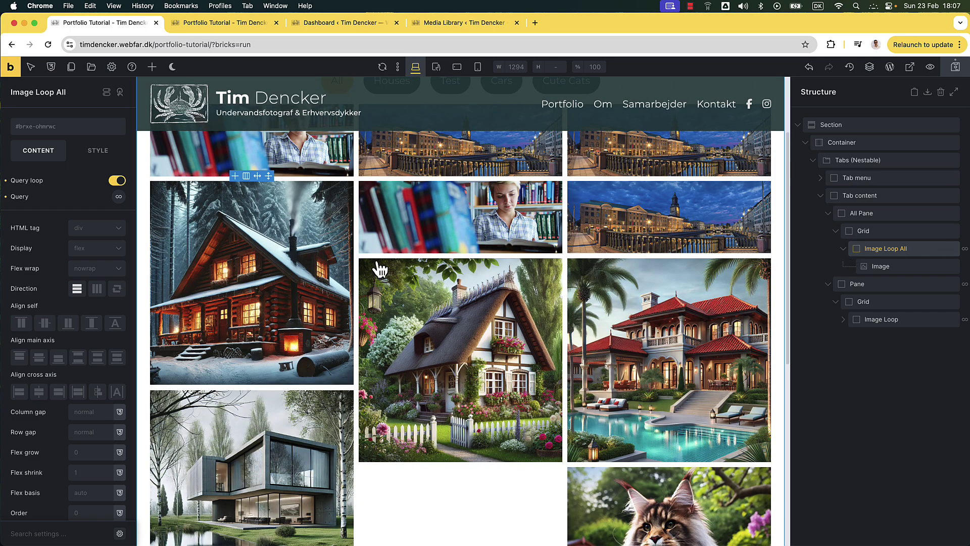
pyautogui.click(947, 70)
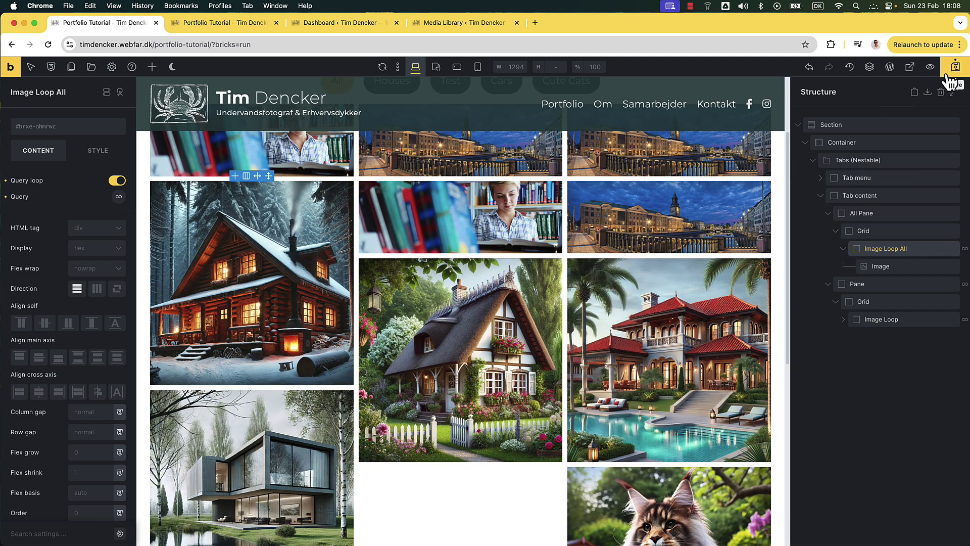
# Review the full All gallery on the front-end preview page.
pyautogui.click(236, 25)
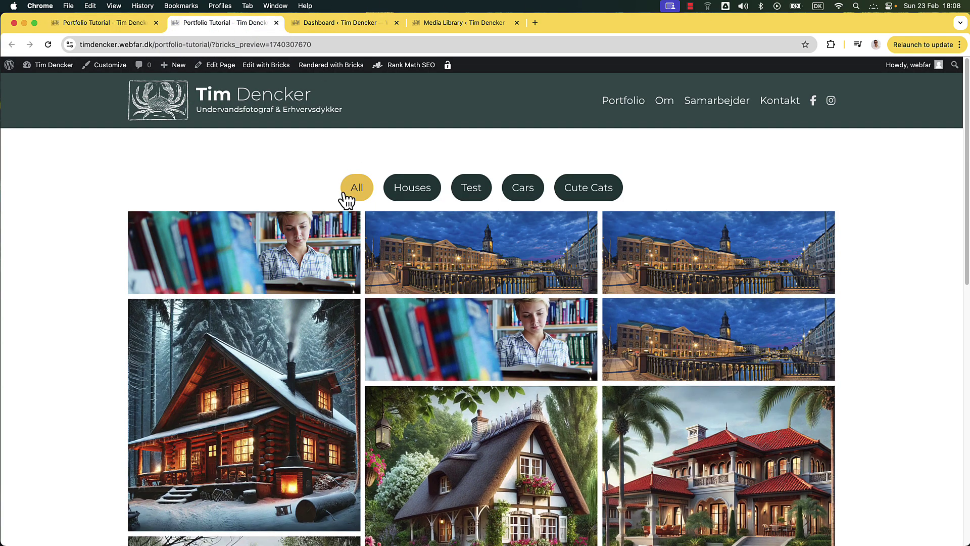
pyautogui.scroll(-7, 353, 238)
pyautogui.scroll(7, 404, 255)
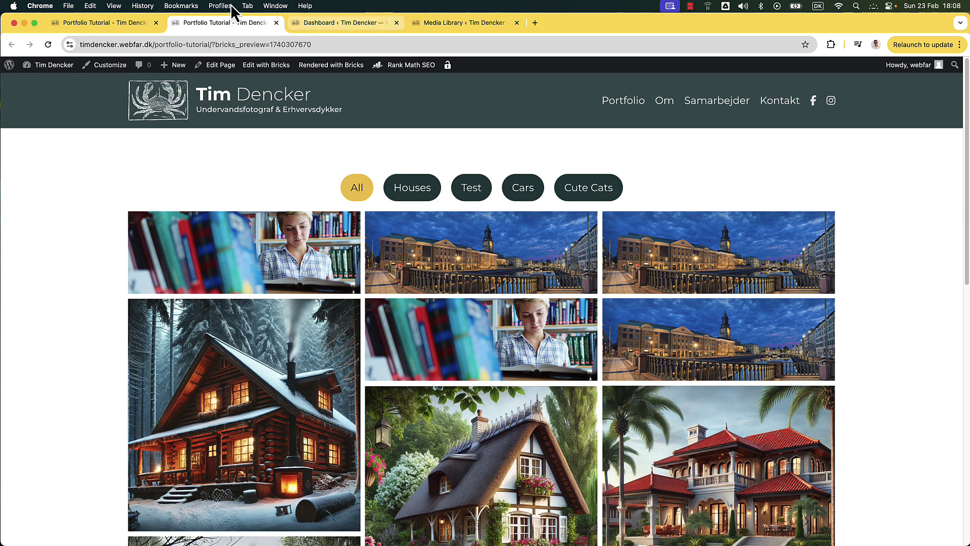
# Limit the Image Loop All query to 4 posts per page and save the page.
pyautogui.click(117, 26)
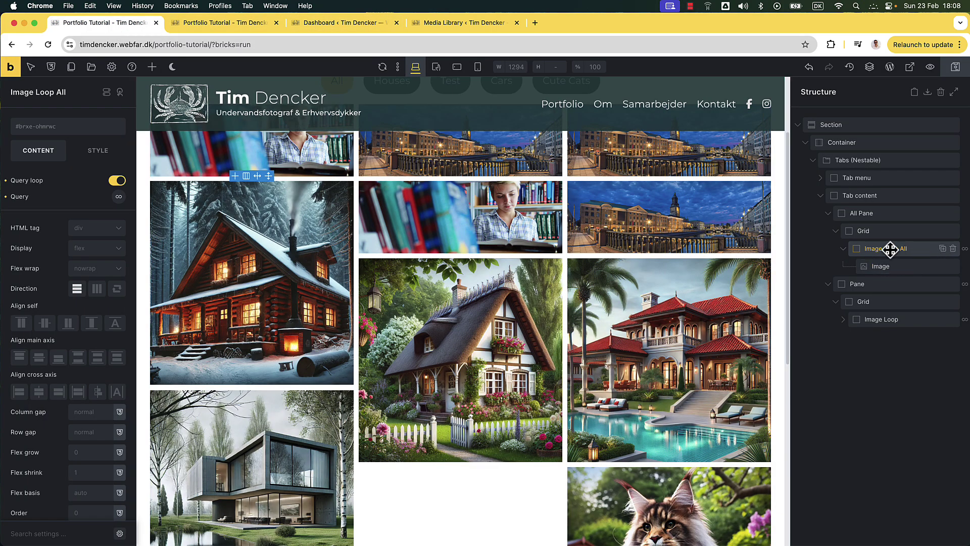
pyautogui.click(119, 197)
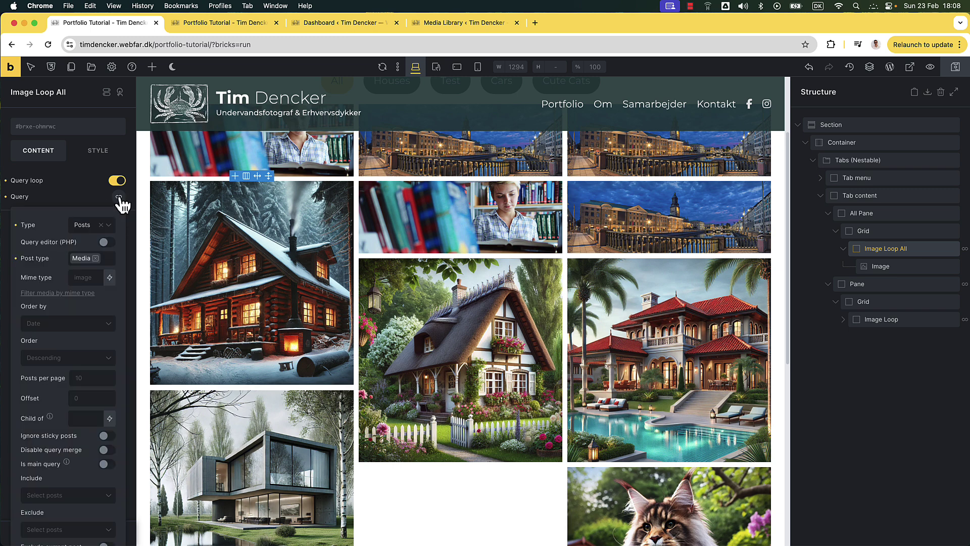
pyautogui.click(89, 376)
pyautogui.write('4')
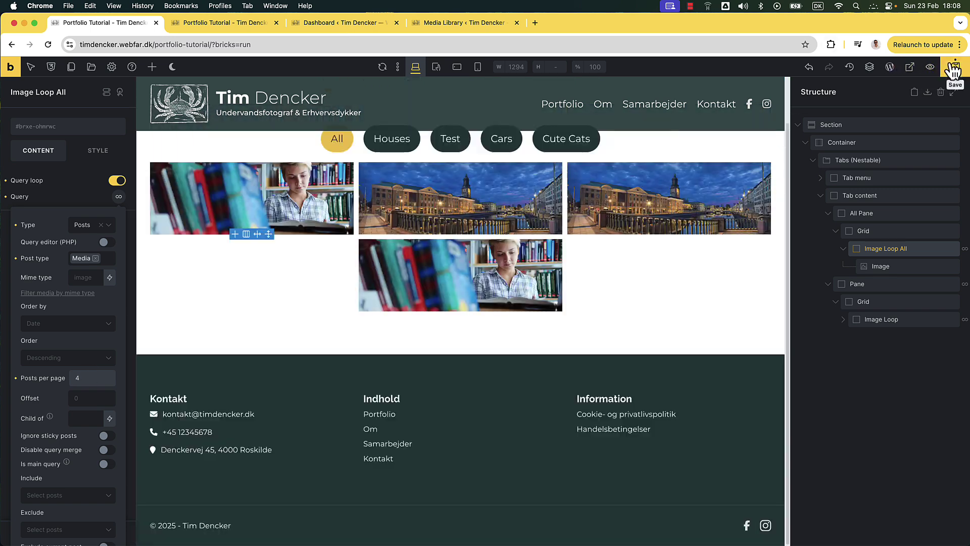
pyautogui.click(954, 64)
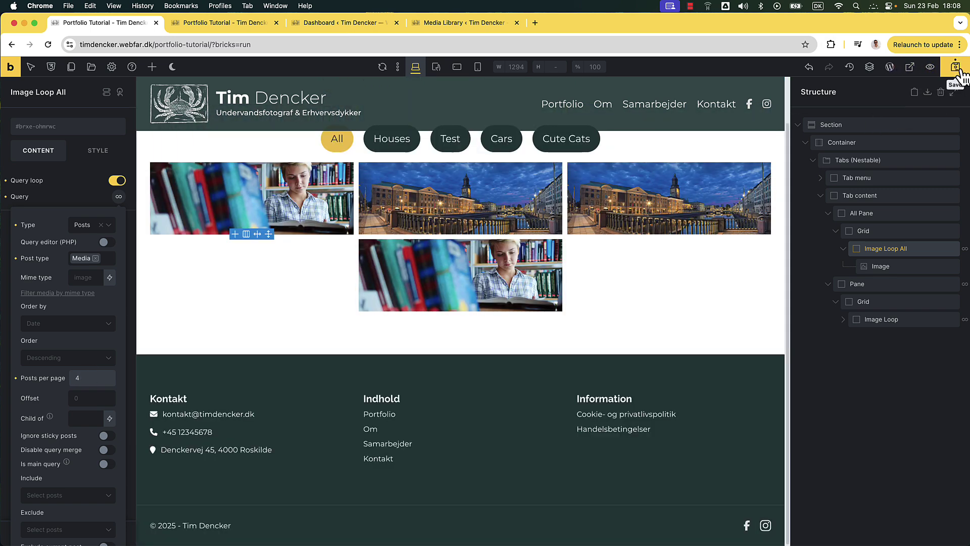
# Check the Houses, Test, Cars, Cute Cats and All galleries on the front-end preview.
pyautogui.click(207, 22)
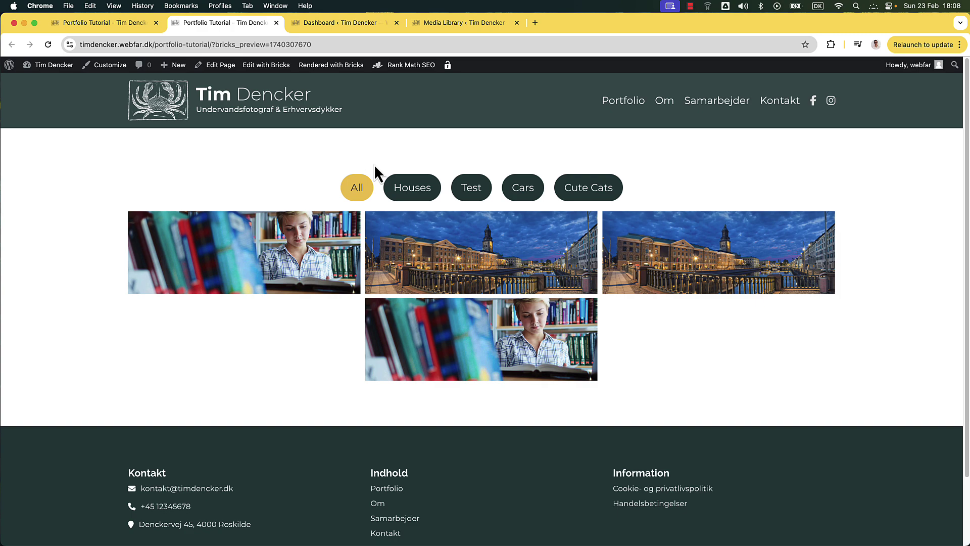
pyautogui.click(410, 189)
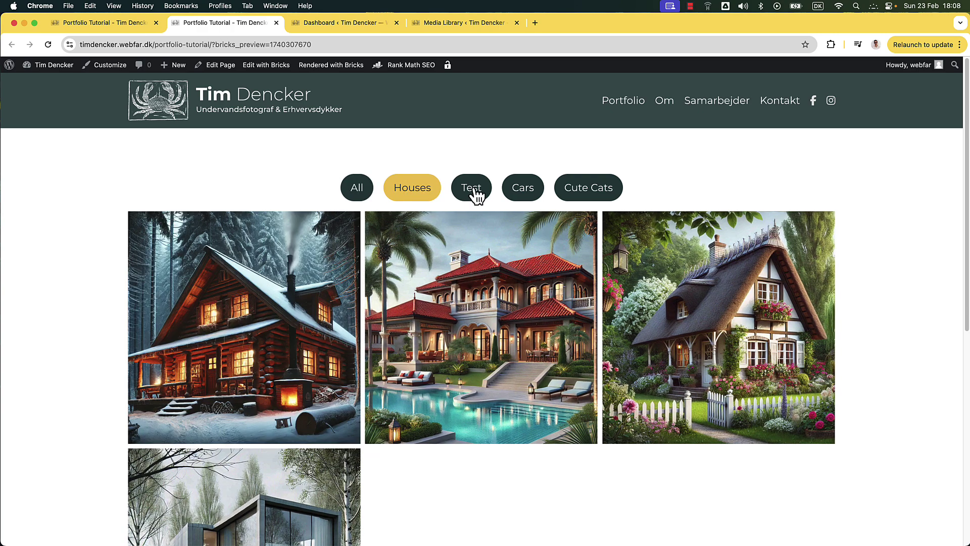
pyautogui.click(474, 191)
pyautogui.click(526, 193)
pyautogui.click(568, 192)
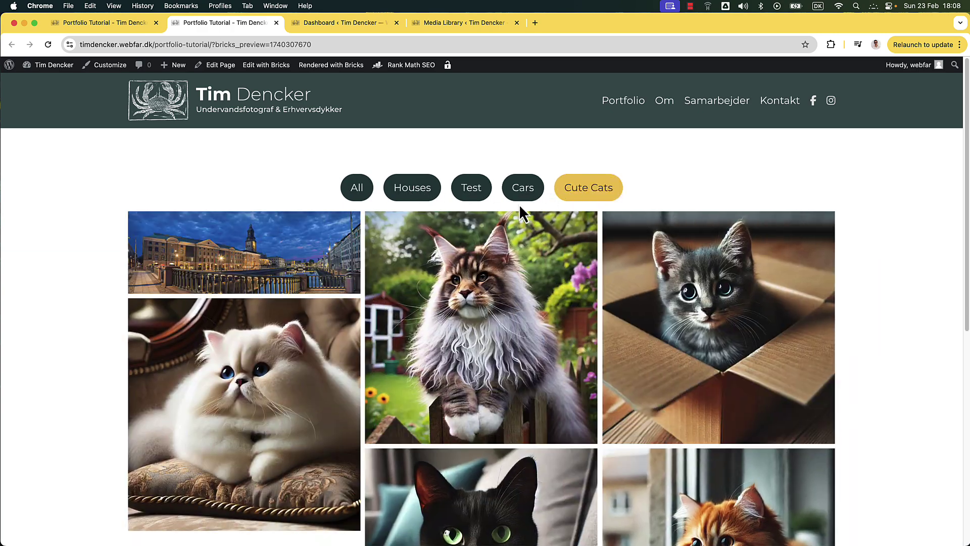
pyautogui.click(359, 190)
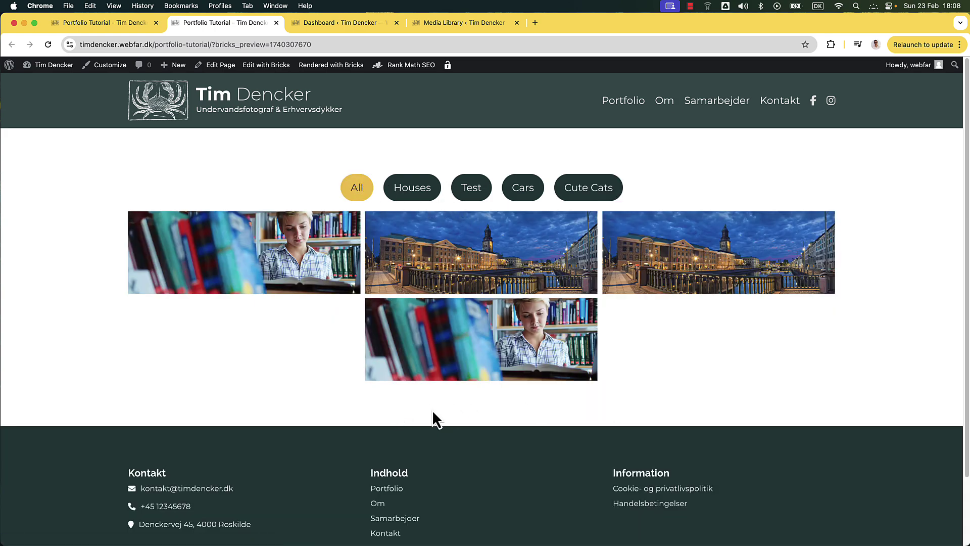
# Add a Pagination element to the All Pane and place it directly below the Grid.
pyautogui.click(83, 23)
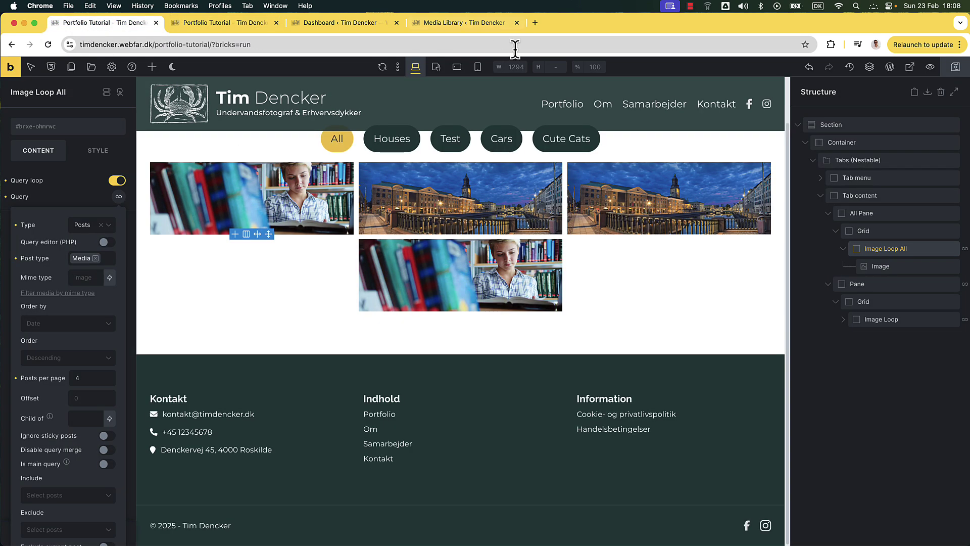
pyautogui.click(152, 67)
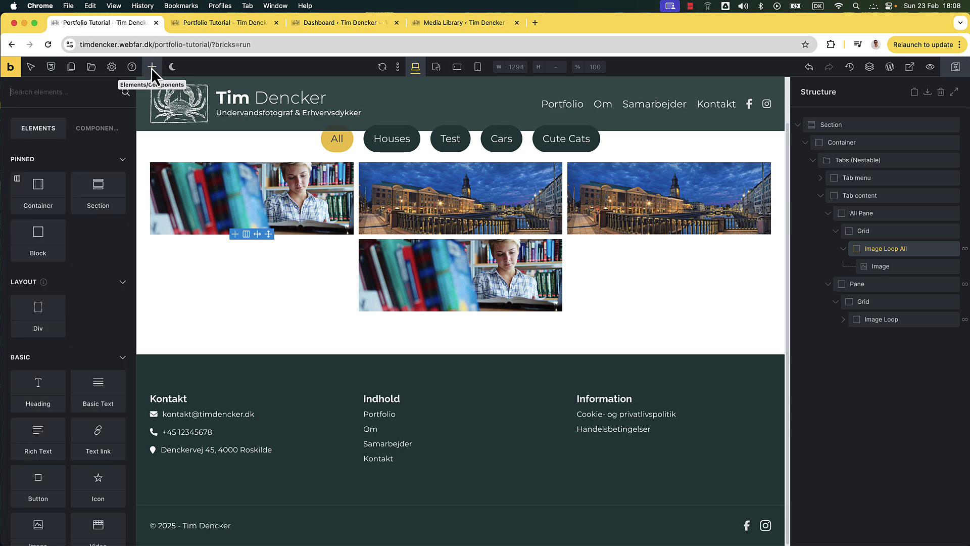
pyautogui.write('pag')
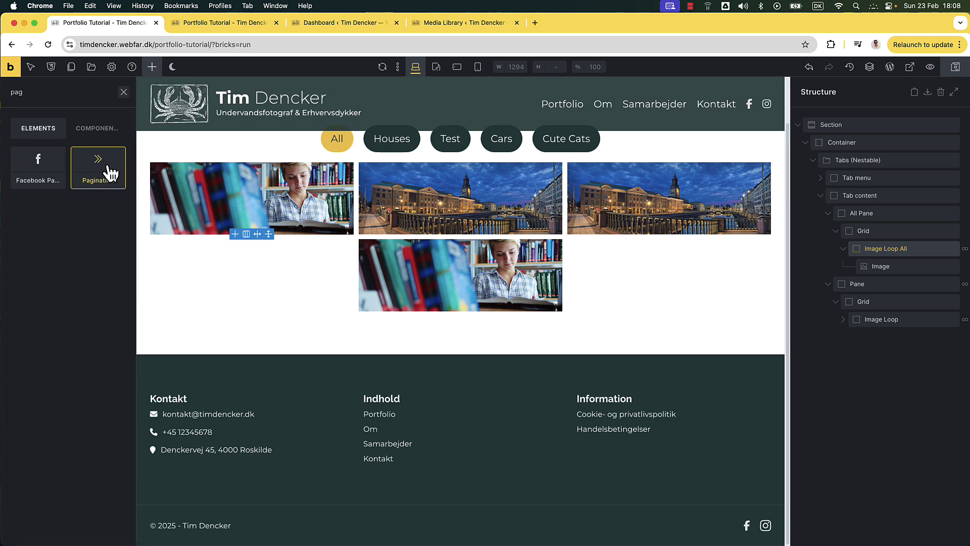
pyautogui.moveTo(104, 168); pyautogui.dragTo(863, 218)
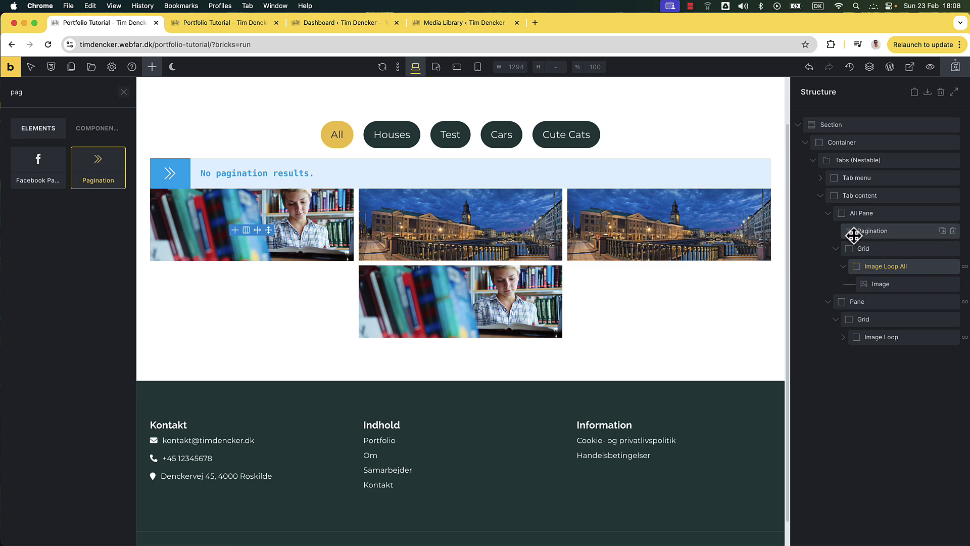
pyautogui.moveTo(858, 231); pyautogui.dragTo(844, 295)
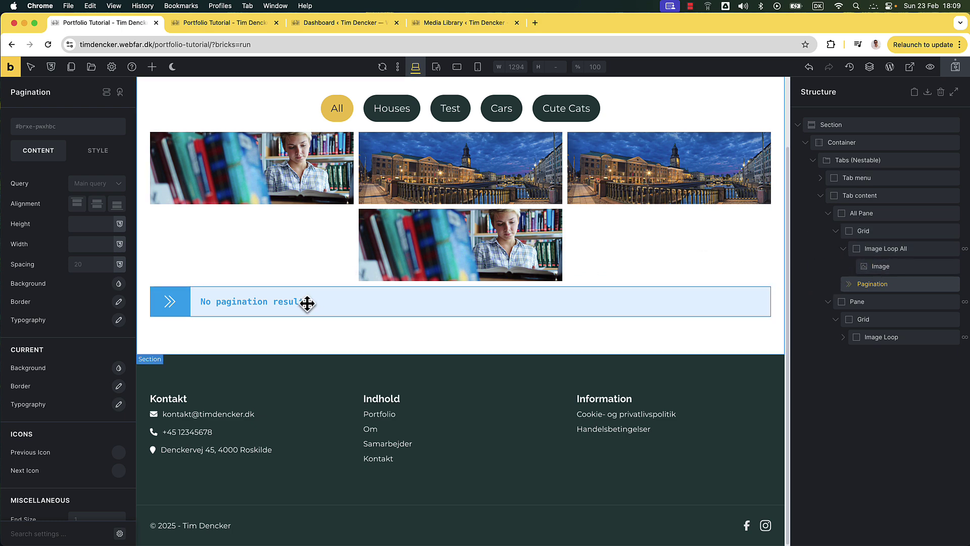
# Set the pagination's query to Image Loop All and save the page.
pyautogui.click(118, 185)
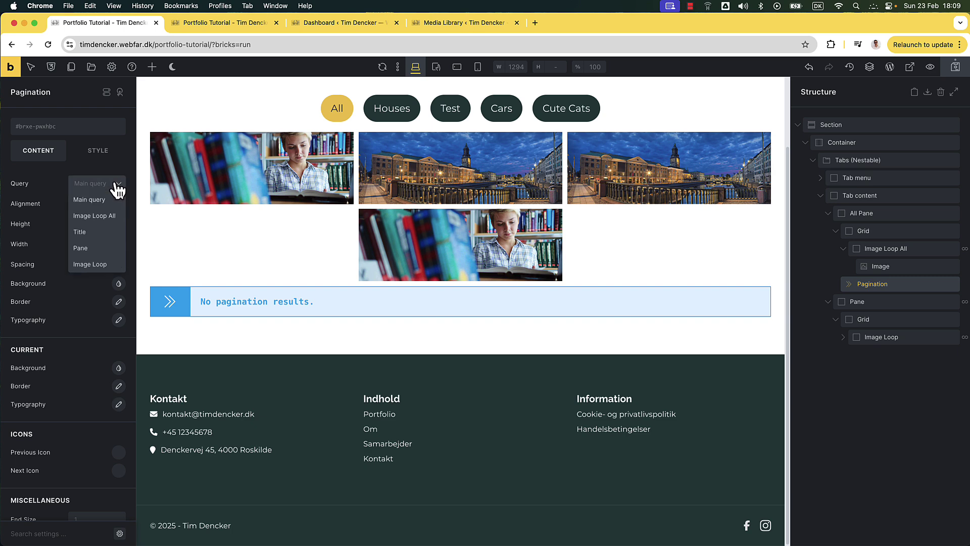
pyautogui.click(117, 218)
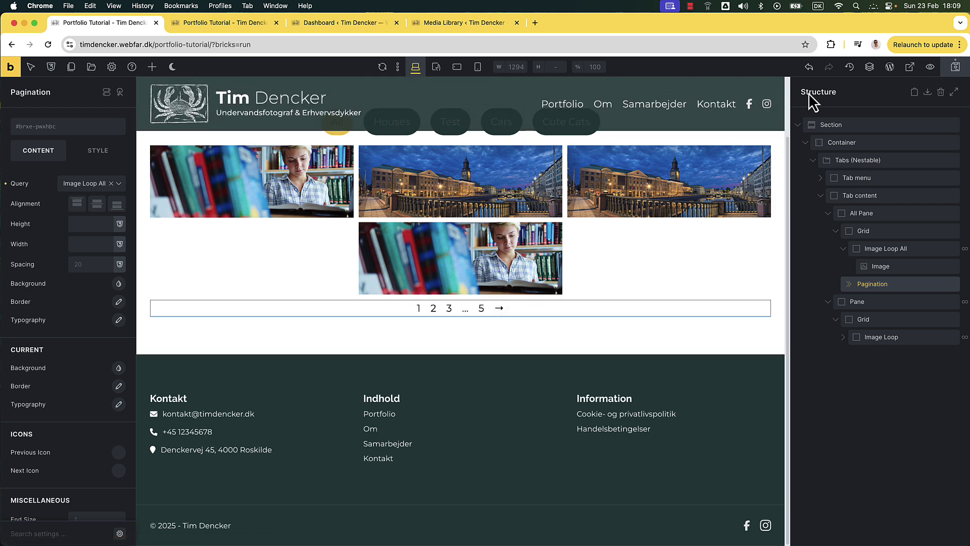
pyautogui.click(955, 67)
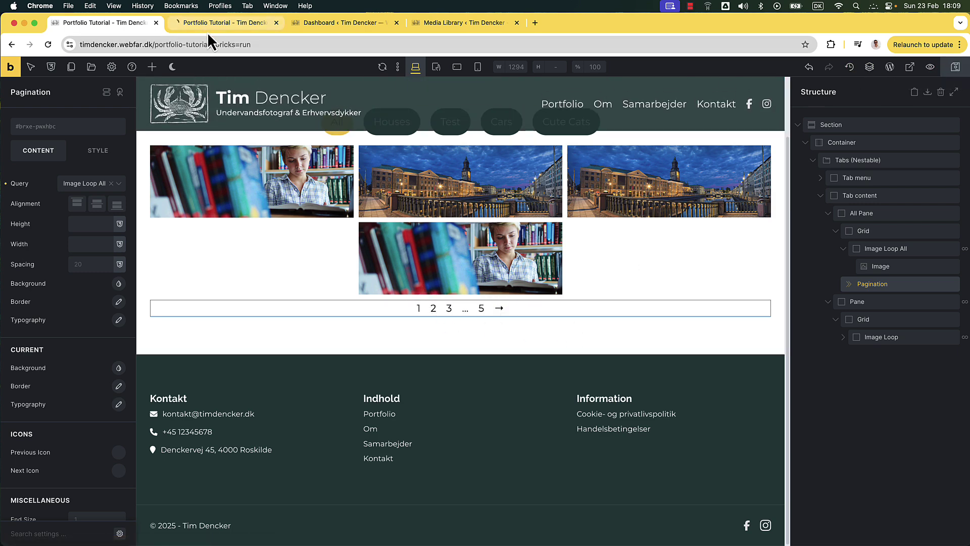
# Test the pagination on the front-end preview by opening page 2 of the All gallery.
pyautogui.click(220, 22)
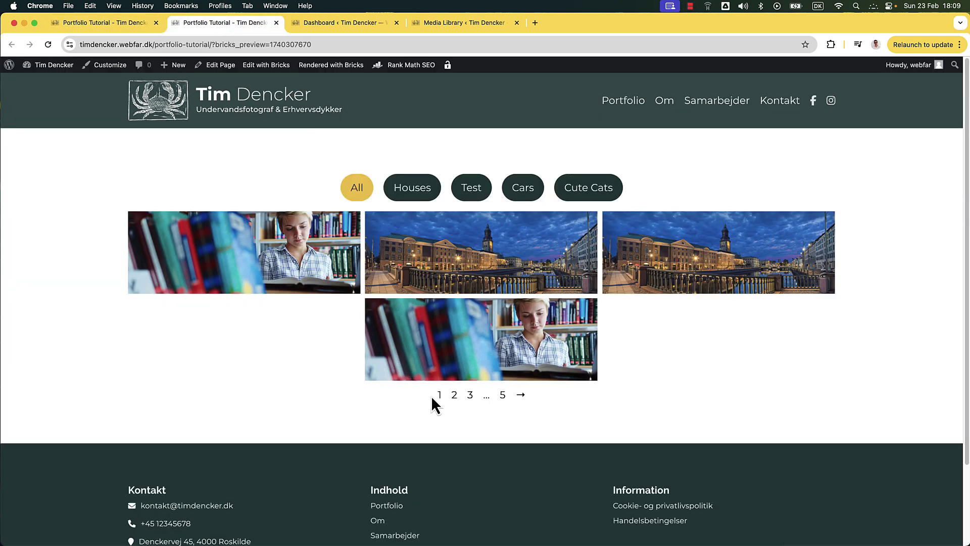
pyautogui.click(454, 399)
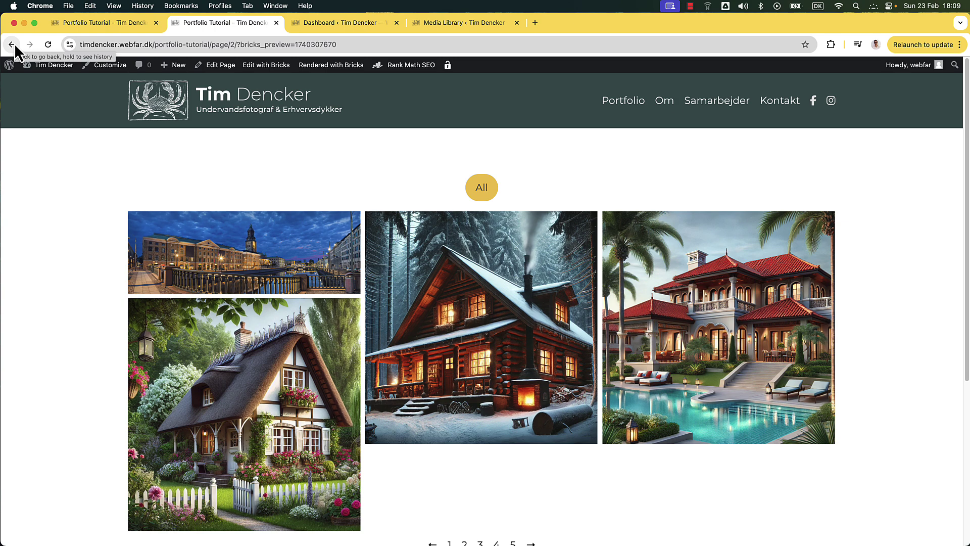
# Enable AJAX for the Pagination element and save the page.
pyautogui.click(69, 21)
pyautogui.scroll(-3, 83, 300)
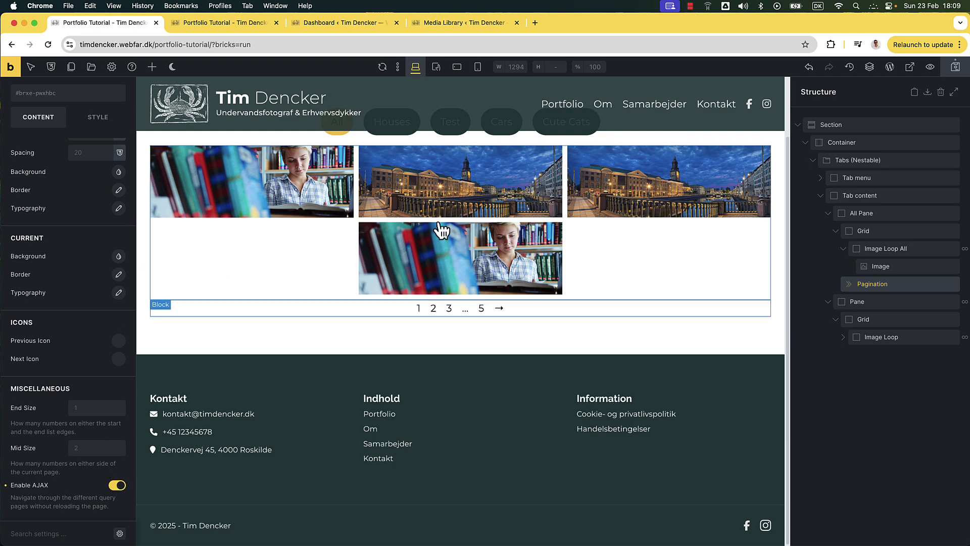
pyautogui.click(958, 69)
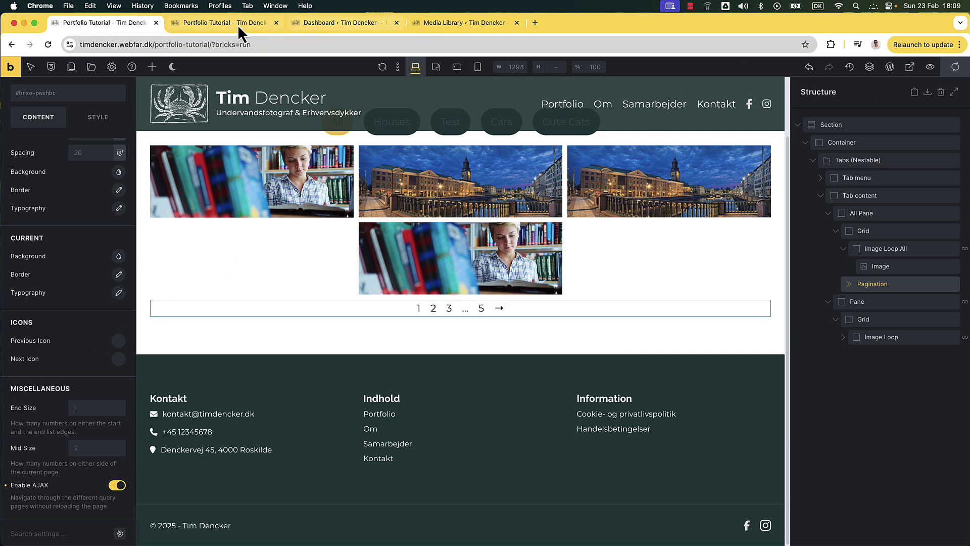
# Load the front-end portfolio-tutorial page from its base address, without the page number and preview parameter.
pyautogui.click(226, 23)
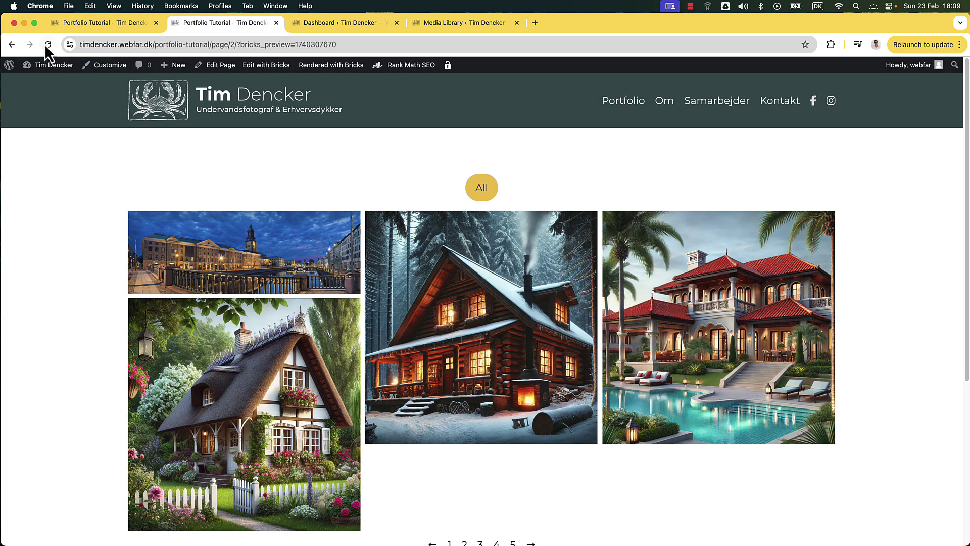
pyautogui.click(233, 45)
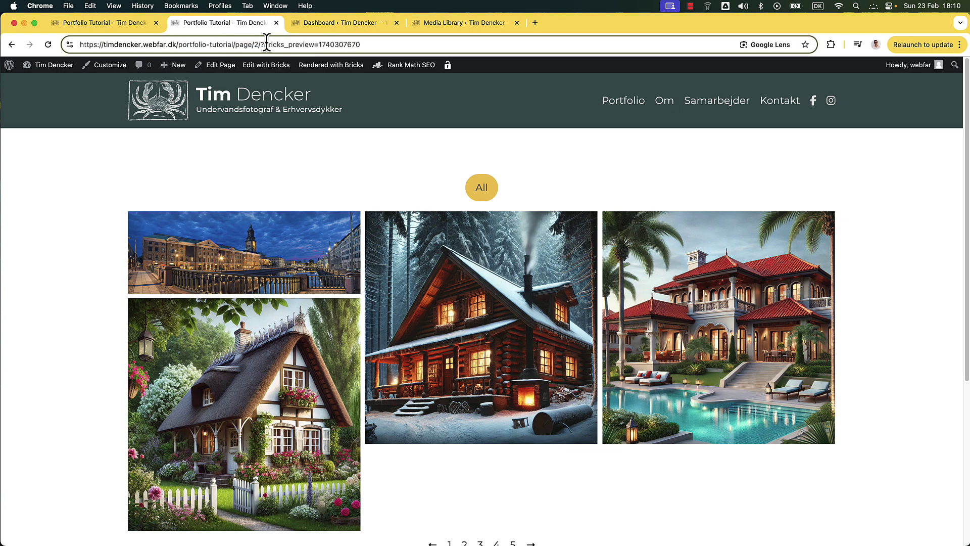
pyautogui.moveTo(253, 45); pyautogui.dragTo(418, 45)
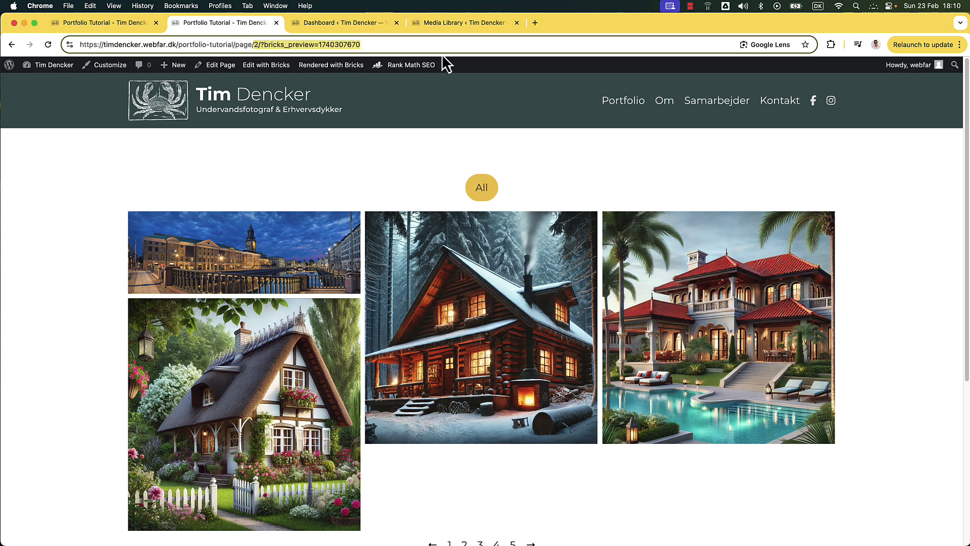
pyautogui.moveTo(237, 44); pyautogui.dragTo(235, 45)
pyautogui.press('BackSpace')
pyautogui.press('Return')
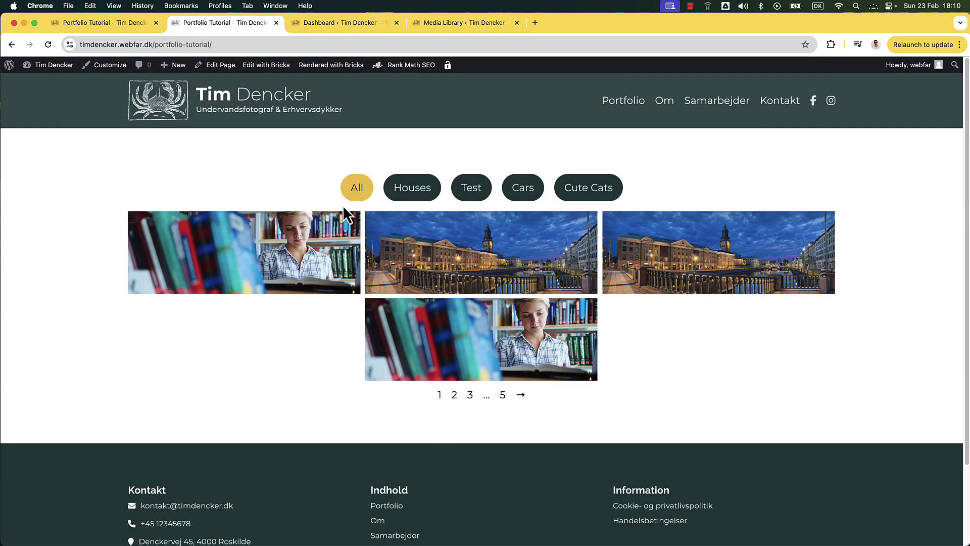
# Test the AJAX pagination by opening pages 2 and 3 of the All gallery.
pyautogui.click(454, 396)
pyautogui.scroll(-3, 458, 384)
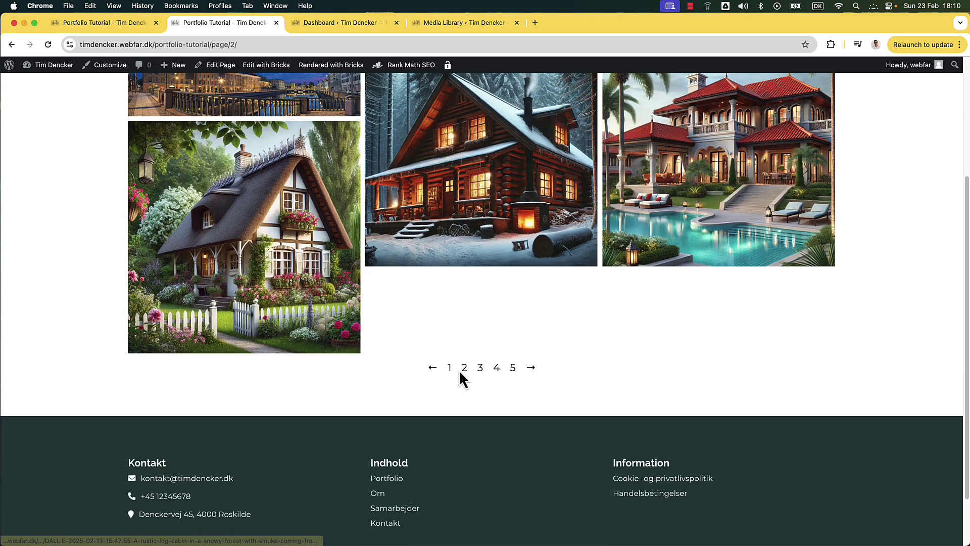
pyautogui.click(480, 369)
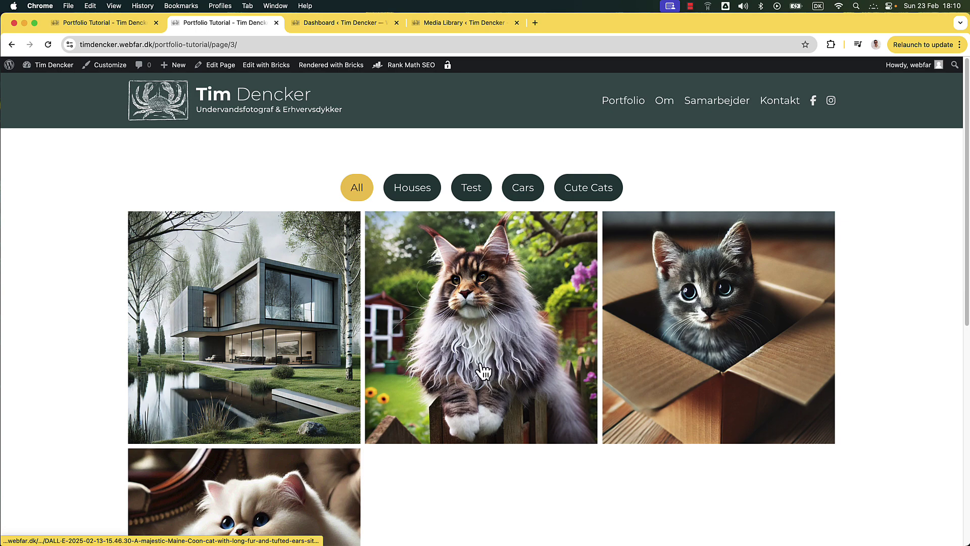
# Test the AJAX pagination by going back to page 2 of the All gallery.
pyautogui.scroll(-5, 485, 377)
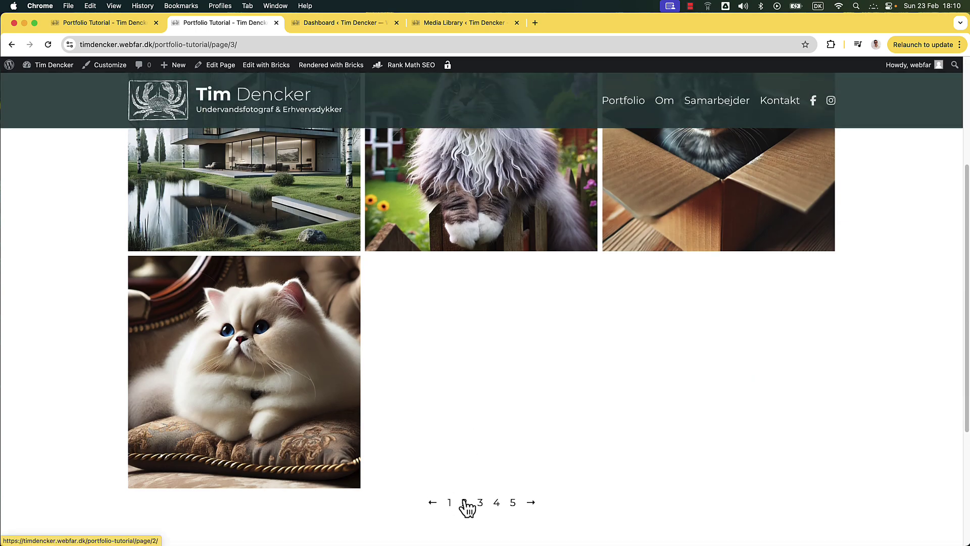
pyautogui.click(464, 502)
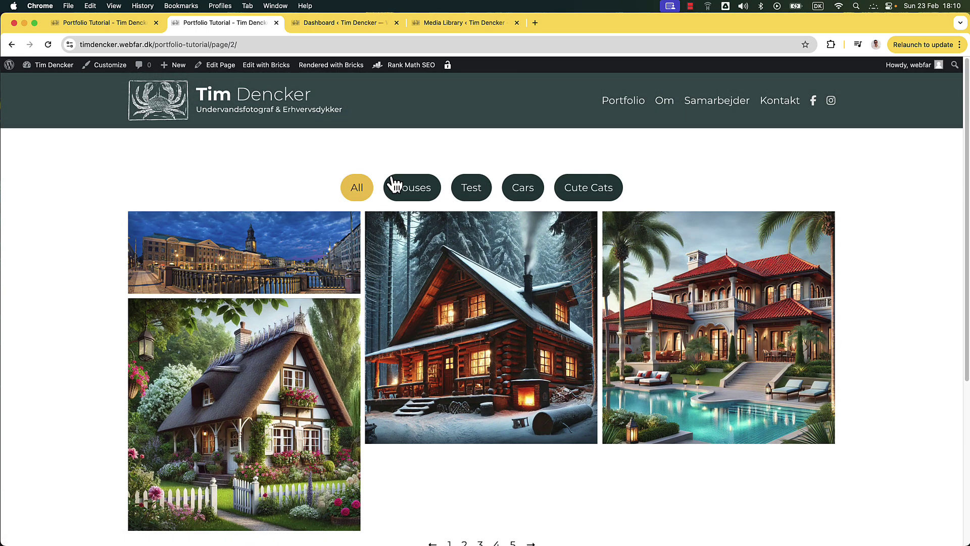
pyautogui.scroll(-3, 468, 366)
pyautogui.scroll(3, 468, 366)
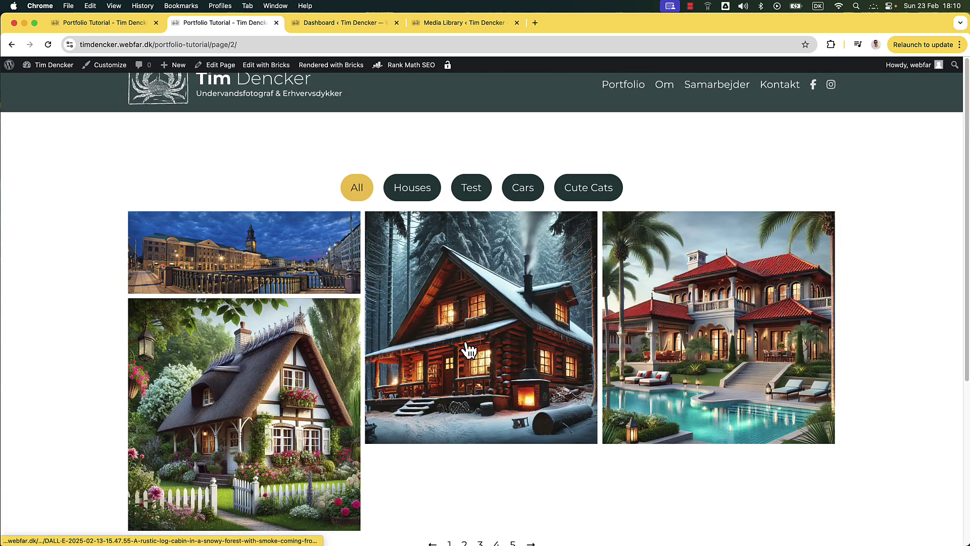
# In the Bricks builder, duplicate the All Pane's Pagination element and move the copy into the second Pane, directly below its Grid.
pyautogui.click(113, 23)
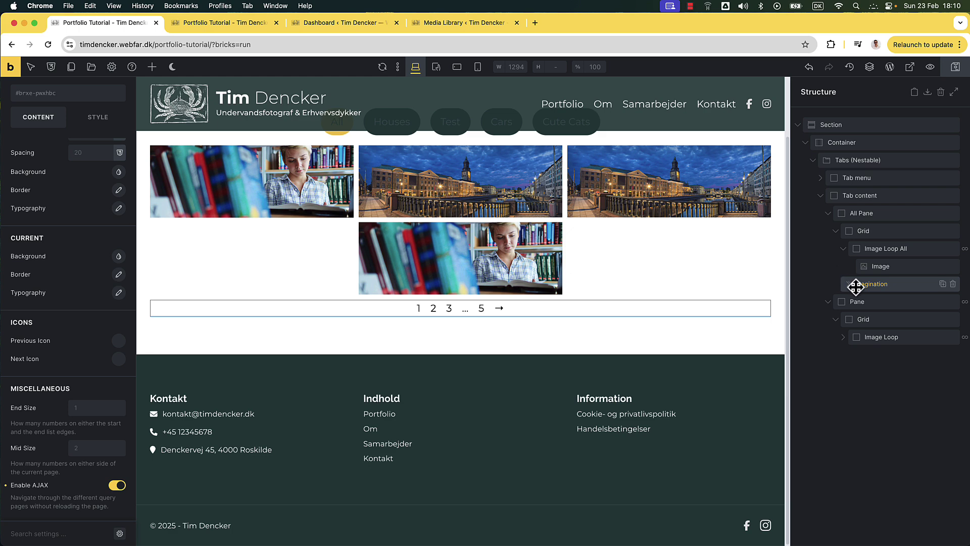
pyautogui.click(942, 284)
pyautogui.moveTo(879, 284); pyautogui.dragTo(870, 322)
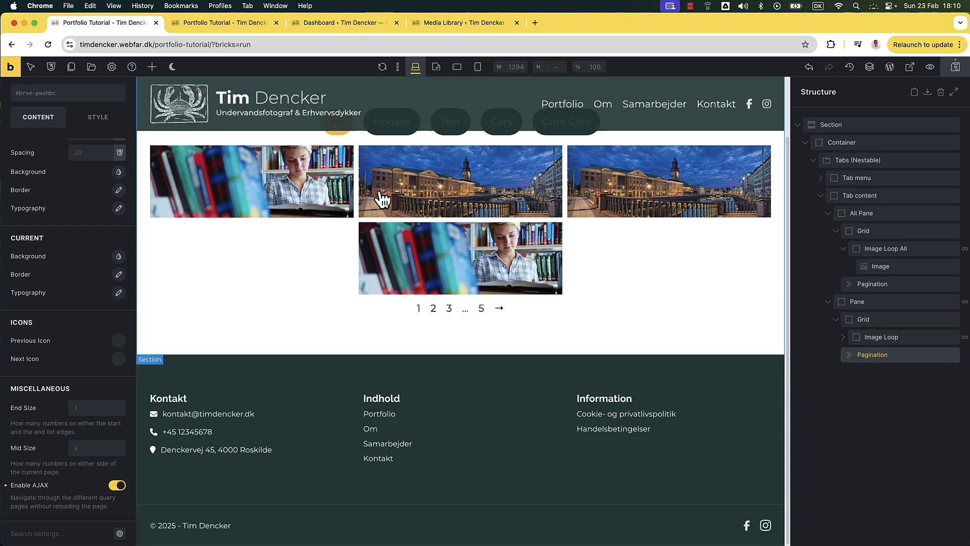
# Set the copied Pagination element's query to Image Loop and save the page.
pyautogui.scroll(5, 72, 175)
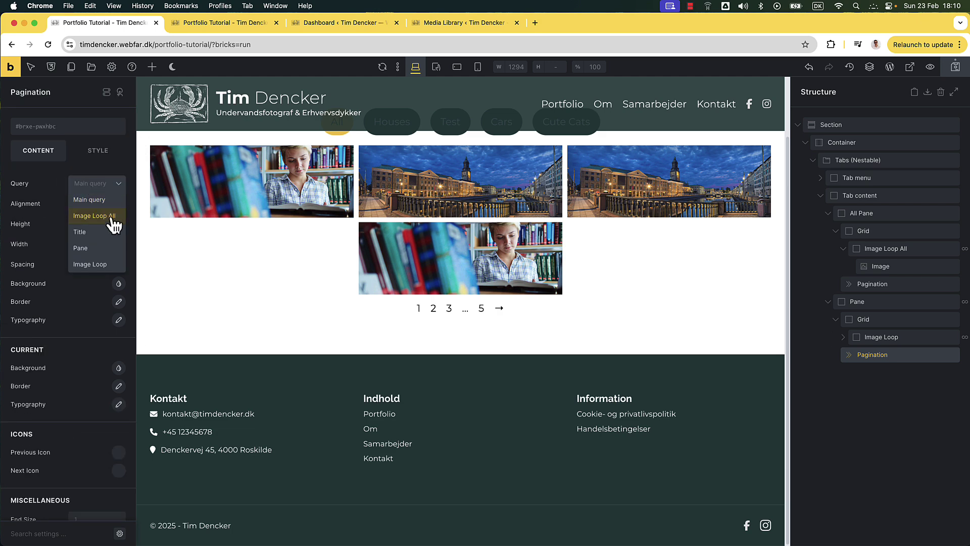
pyautogui.click(111, 265)
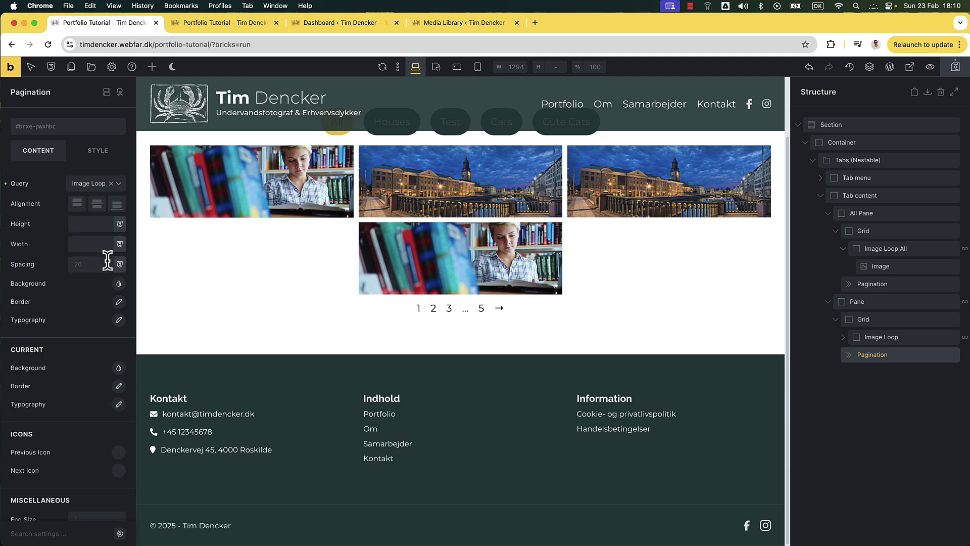
pyautogui.click(955, 71)
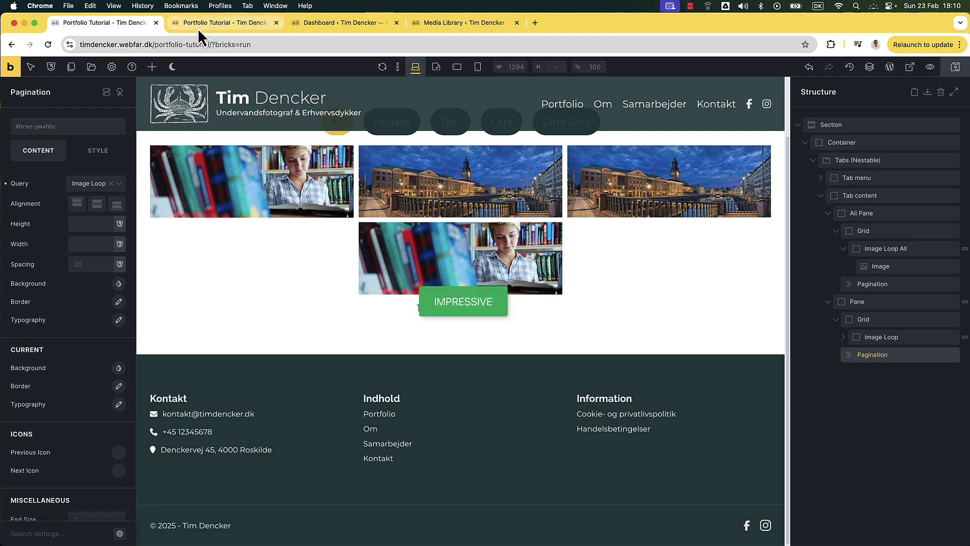
# Reload the front-end portfolio-tutorial page from its base address, without the page/2/ part.
pyautogui.click(198, 23)
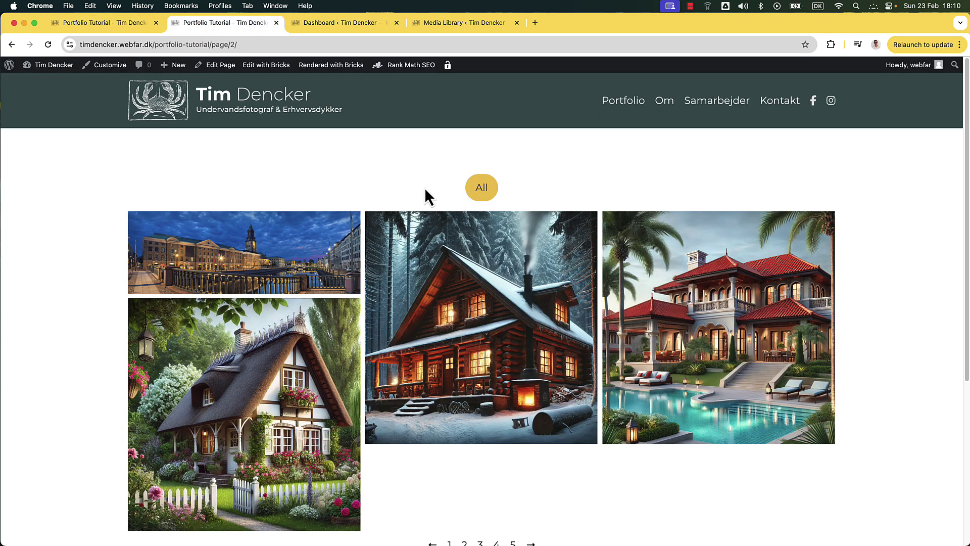
pyautogui.moveTo(210, 44); pyautogui.dragTo(284, 45)
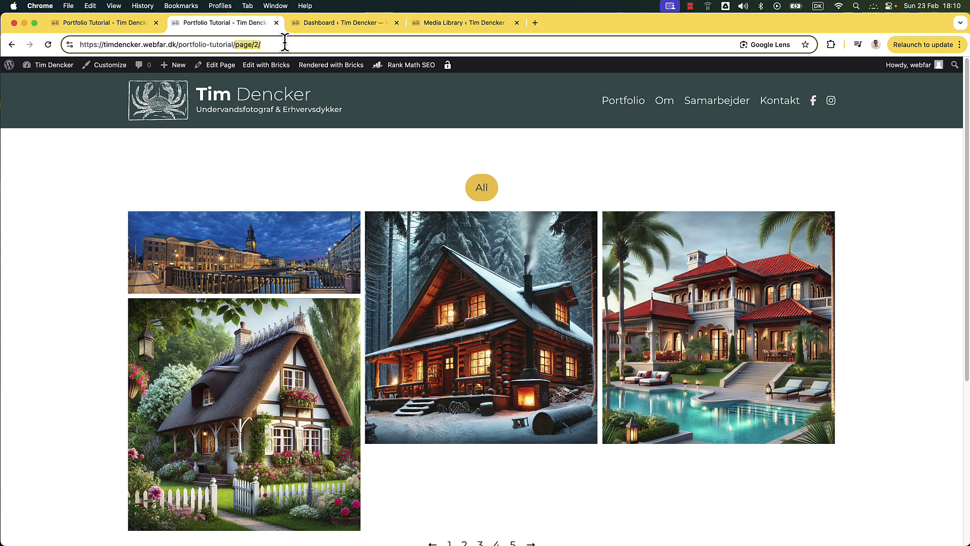
pyautogui.press('BackSpace')
pyautogui.press('Return')
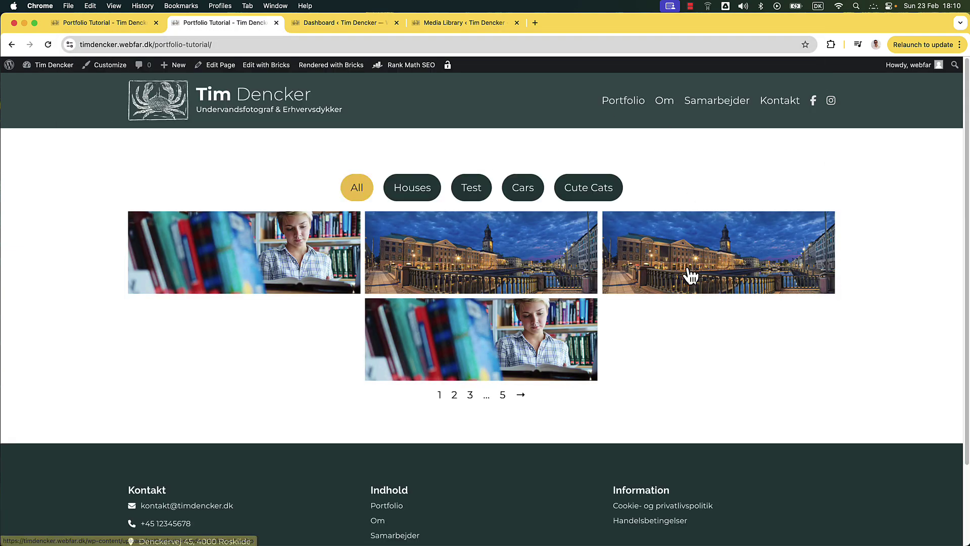
# Open the Houses gallery on the front end and check the area below its images for pagination.
pyautogui.click(413, 194)
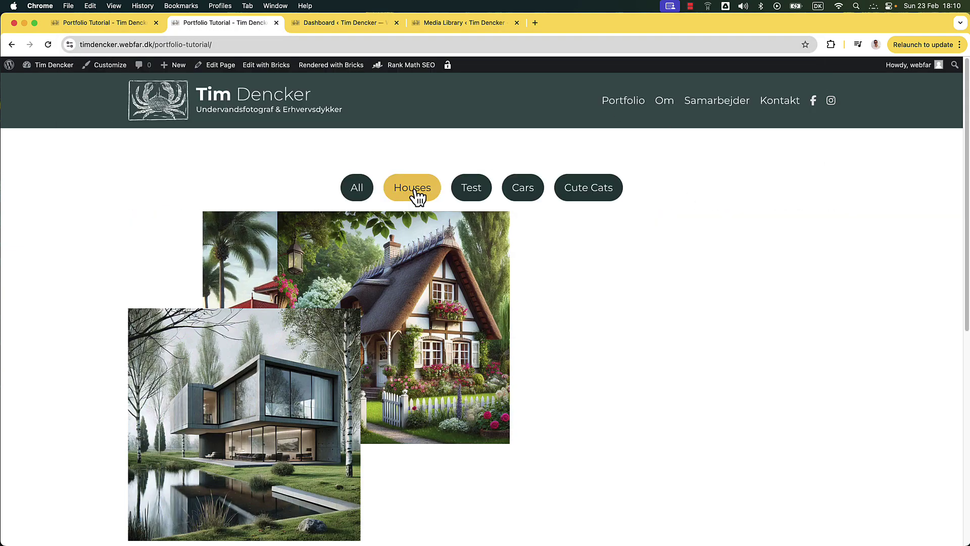
pyautogui.scroll(-3, 469, 253)
pyautogui.scroll(-4, 478, 283)
pyautogui.scroll(7, 429, 338)
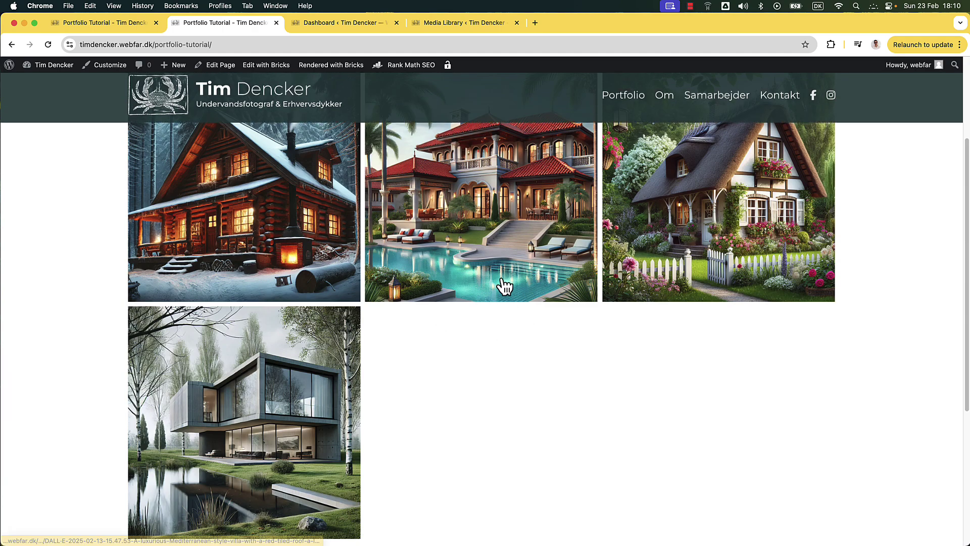
# In the builder, limit the second Pane's Image Loop query to 2 posts per page and save the page.
pyautogui.click(120, 22)
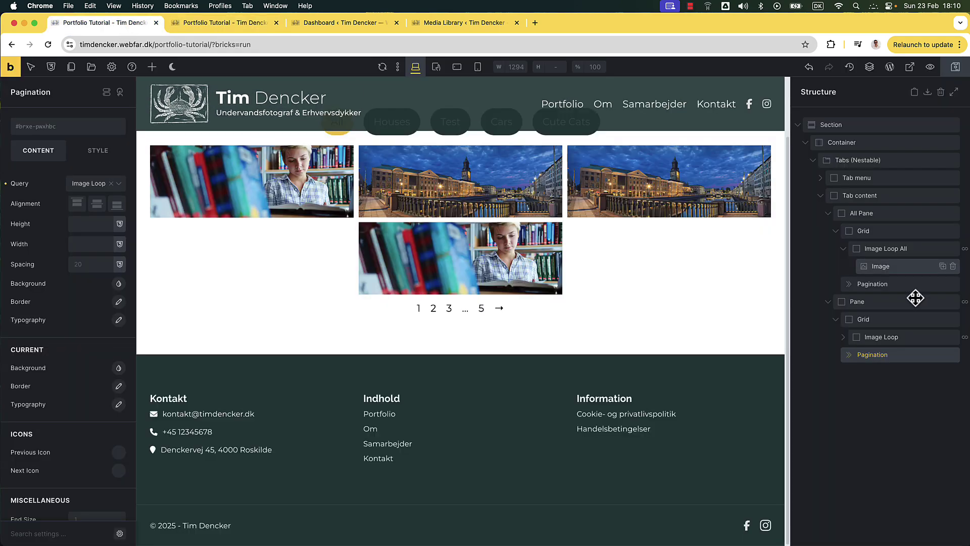
pyautogui.click(889, 337)
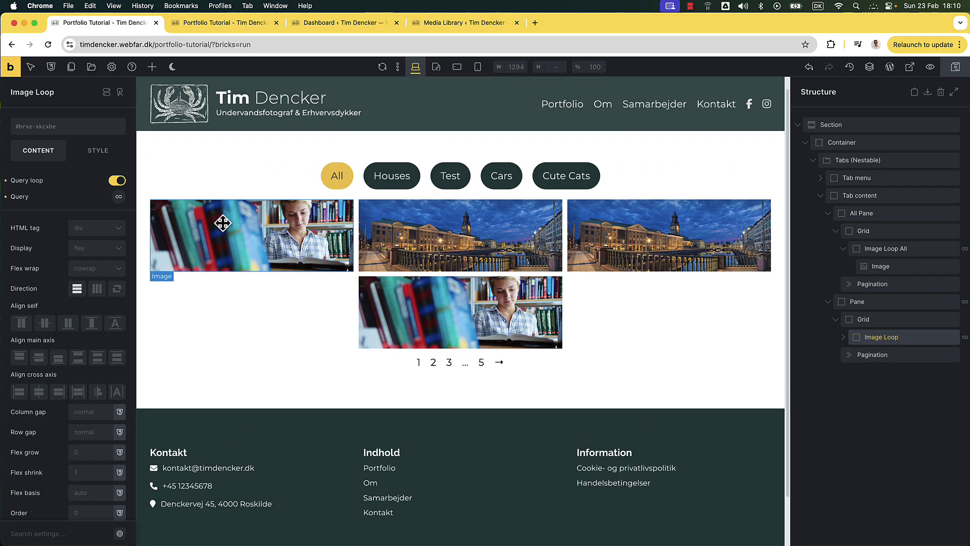
pyautogui.click(119, 197)
pyautogui.click(90, 374)
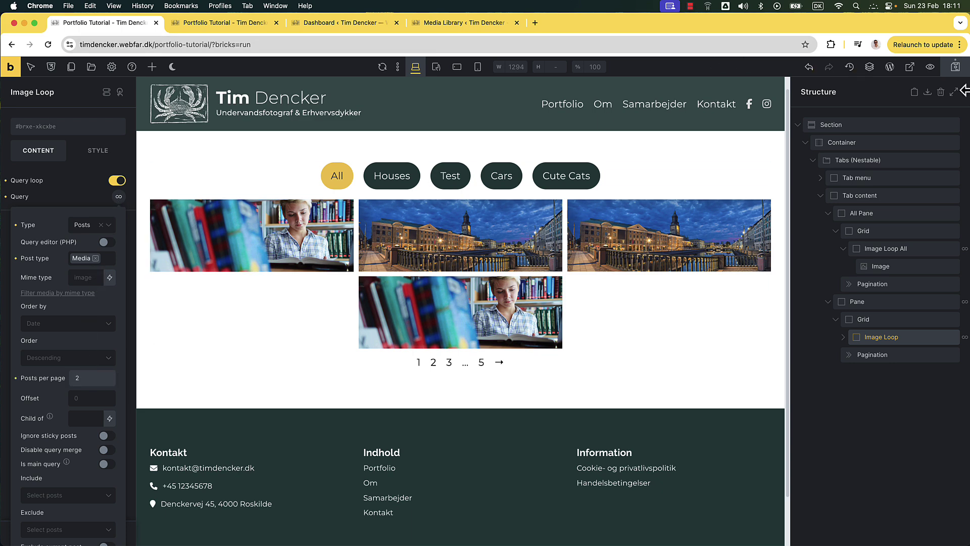
pyautogui.click(955, 67)
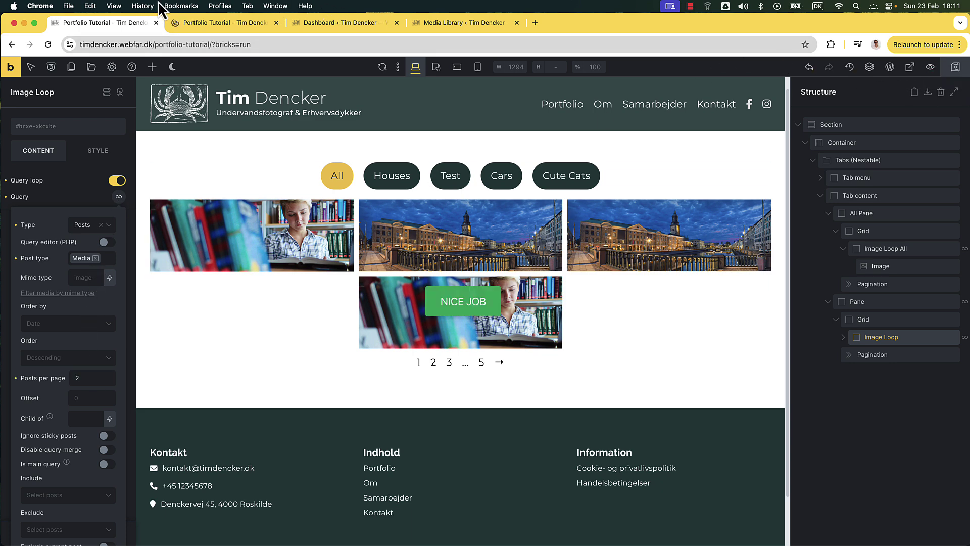
# Test the category pagination on the front end by opening page 2 of the Houses gallery.
pyautogui.click(207, 23)
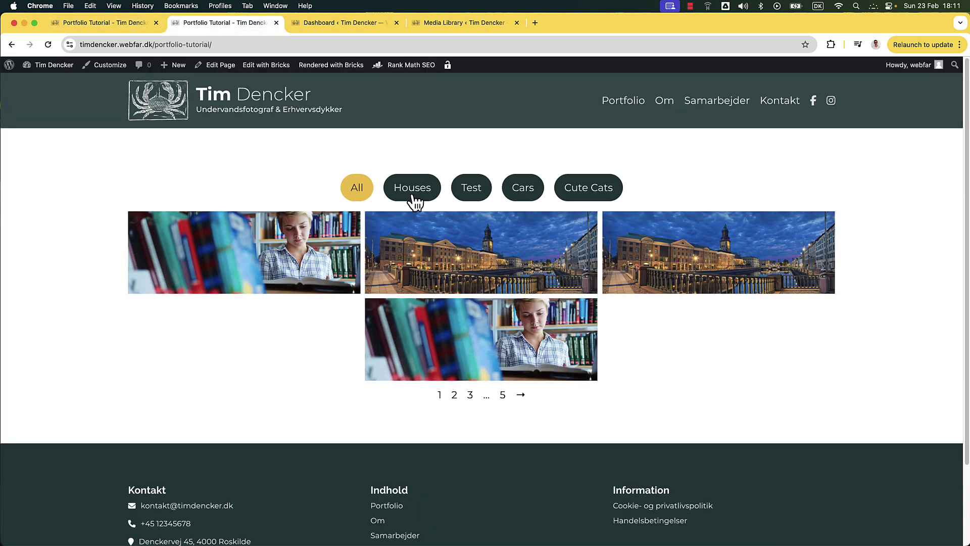
pyautogui.click(412, 189)
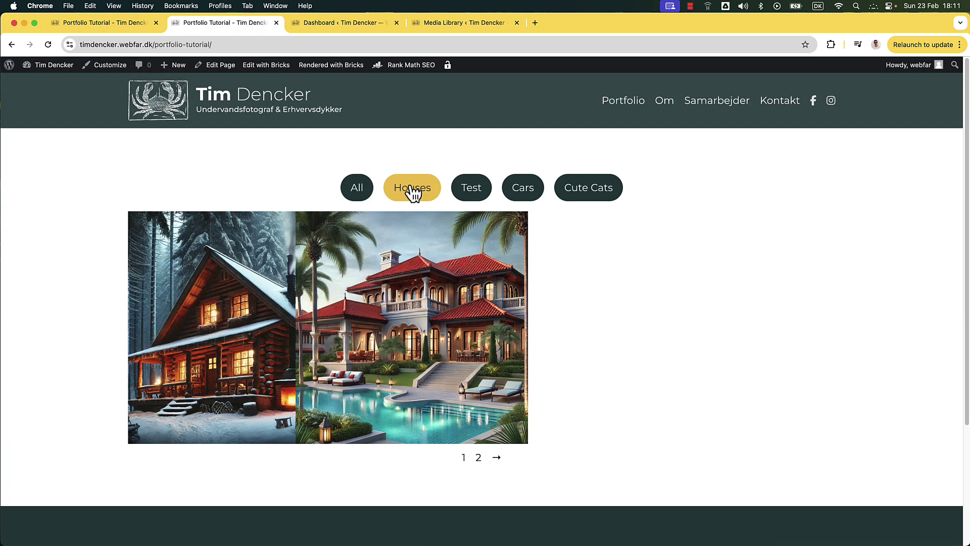
pyautogui.click(479, 459)
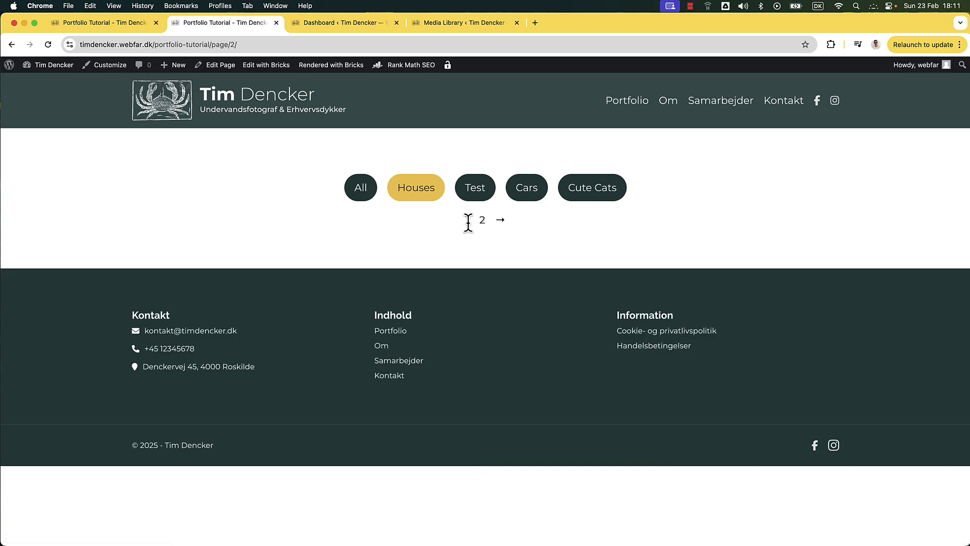
# Test the pagination in the Test gallery and open the Cars gallery.
pyautogui.click(485, 204)
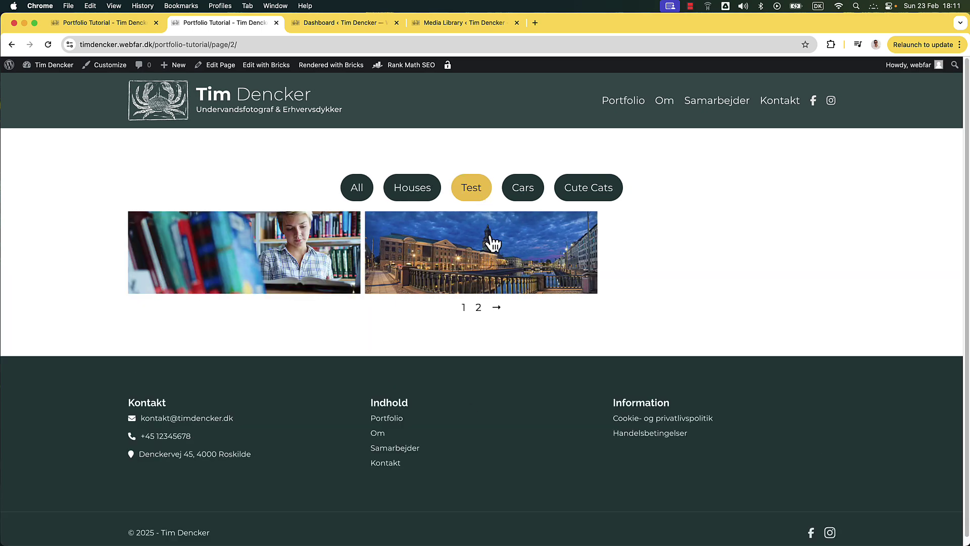
pyautogui.click(486, 309)
pyautogui.click(526, 189)
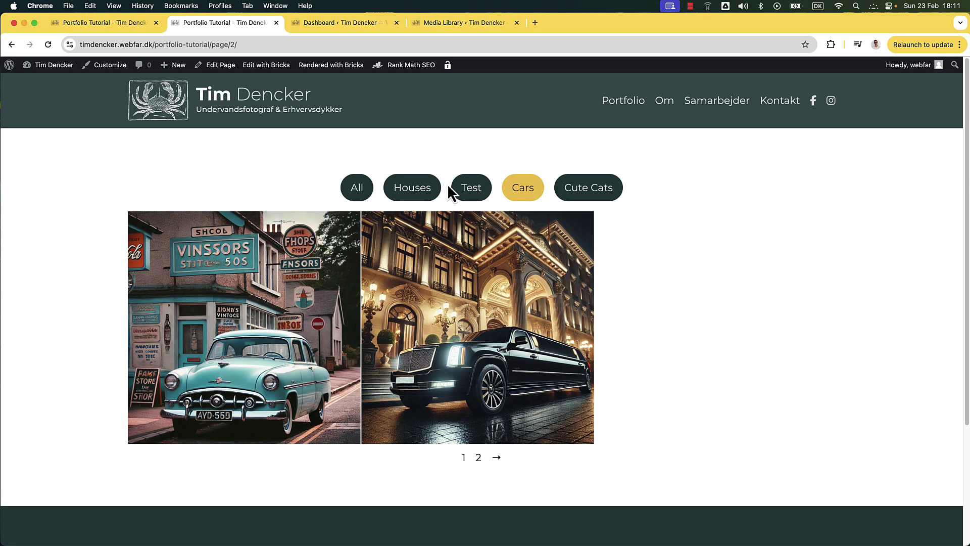
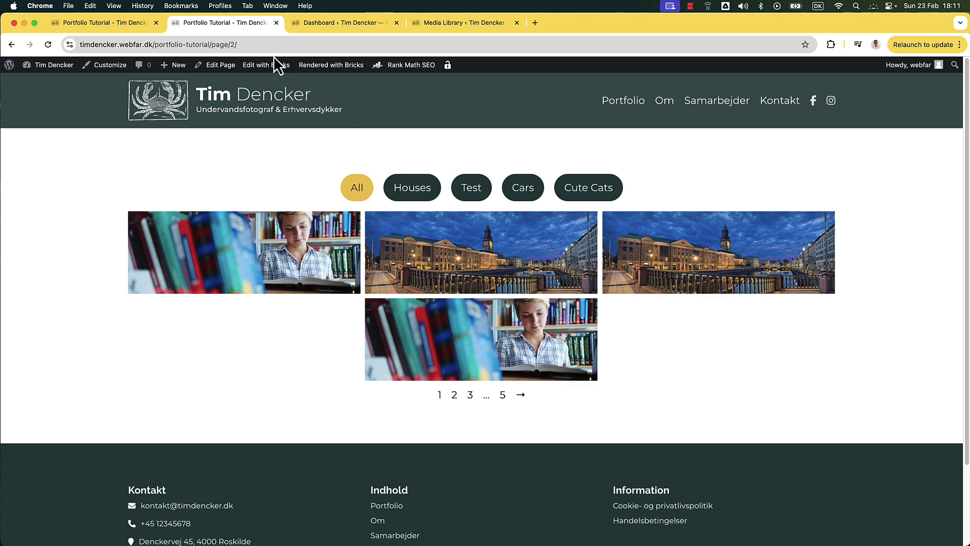
pyautogui.click(107, 26)
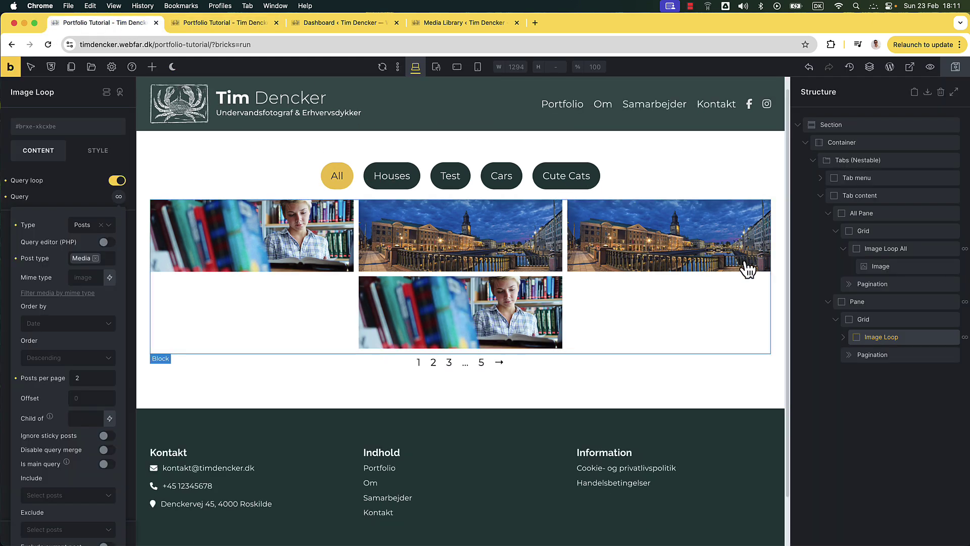
pyautogui.moveTo(887, 327); pyautogui.dragTo(102, 297)
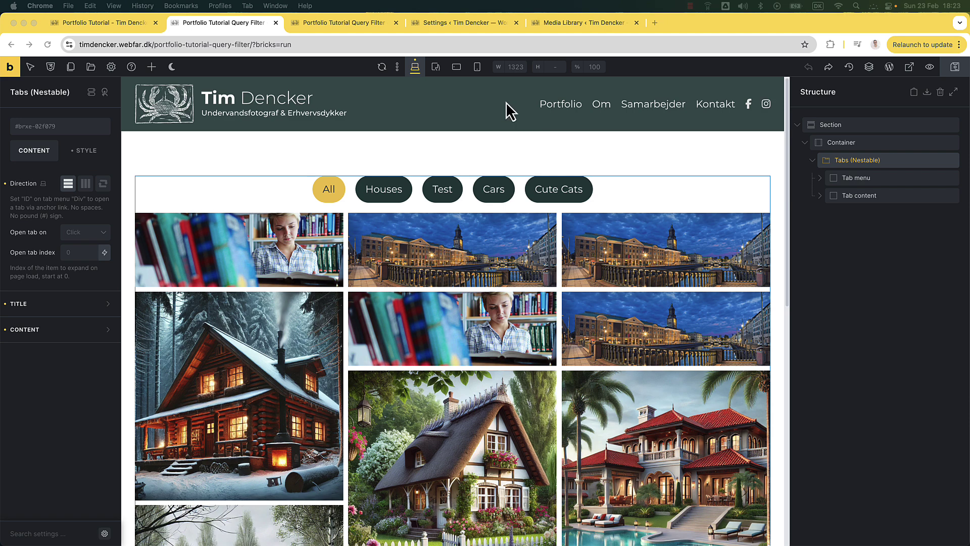
# In the Bricks settings, enable query sort / filter / live search under Query filters and save the settings.
pyautogui.click(473, 23)
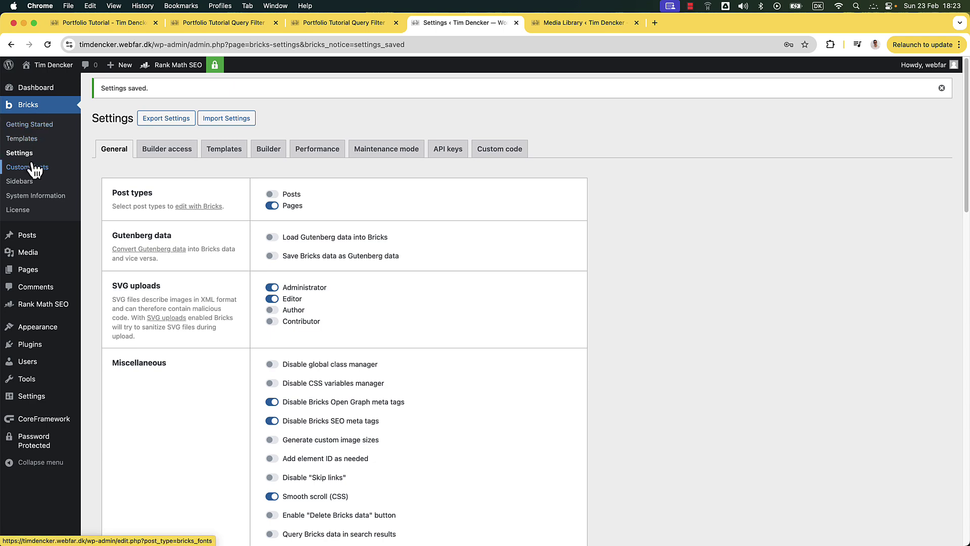
pyautogui.scroll(-10, 299, 248)
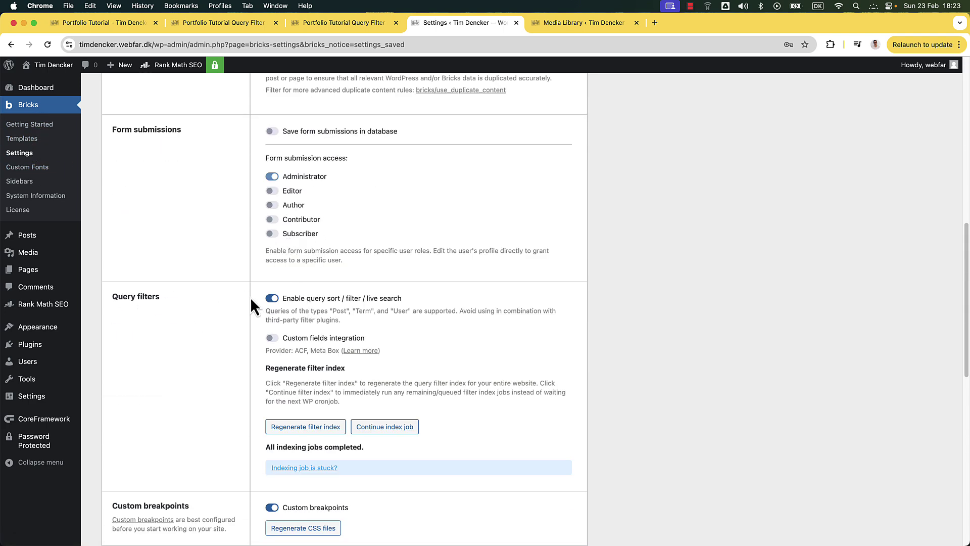
pyautogui.click(273, 299)
pyautogui.scroll(-10, 291, 306)
pyautogui.click(145, 474)
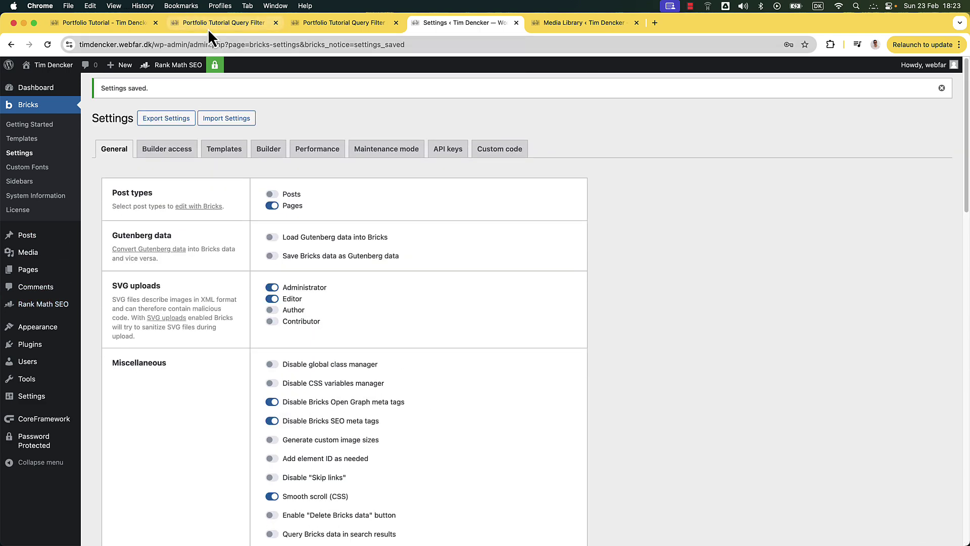
# On the Portfolio Tutorial Query Filter page, move the Grid out of the All Pane to the structure's top level, above the Section.
pyautogui.click(208, 28)
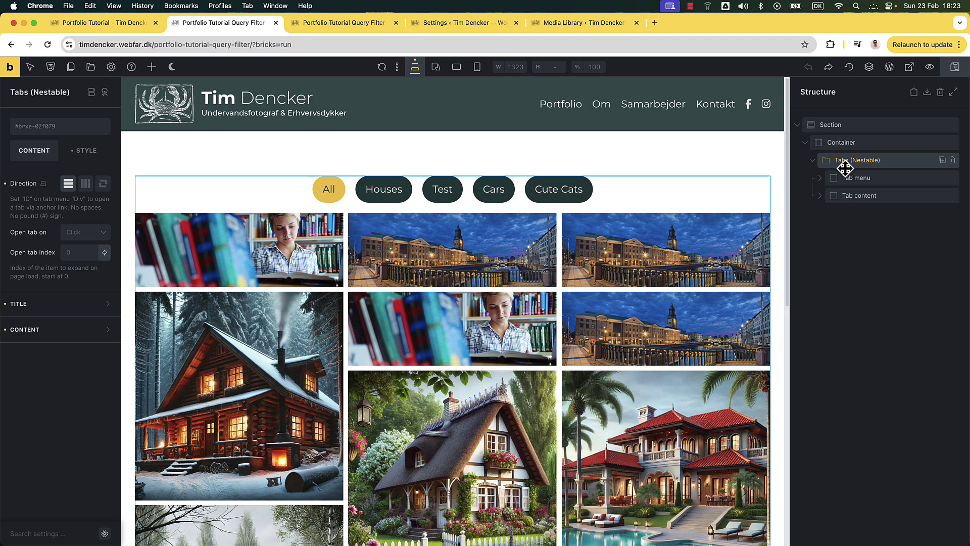
pyautogui.click(822, 179)
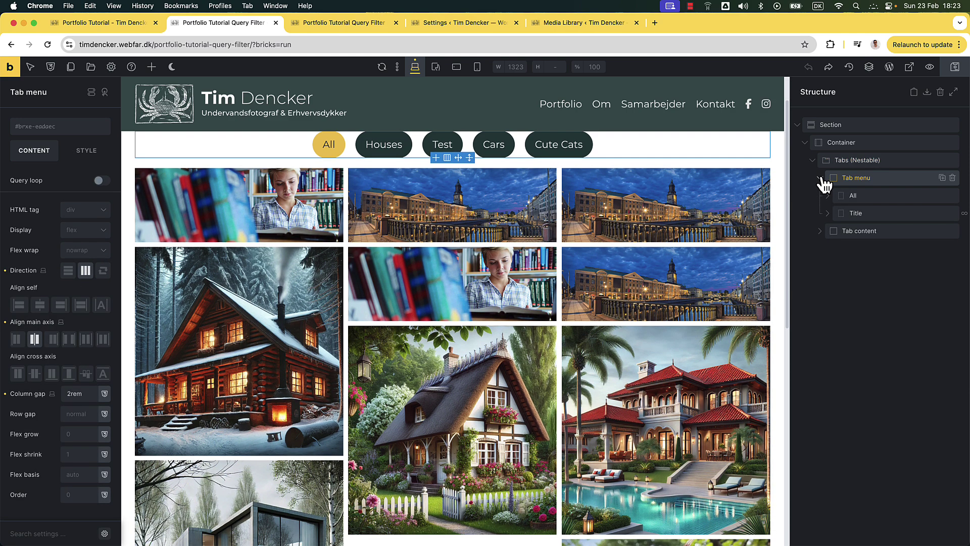
pyautogui.click(821, 179)
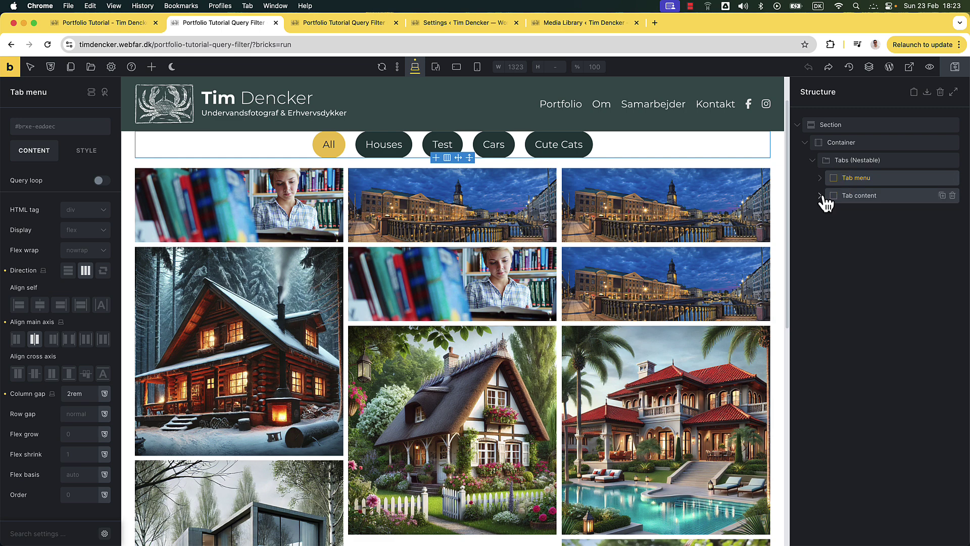
pyautogui.click(821, 196)
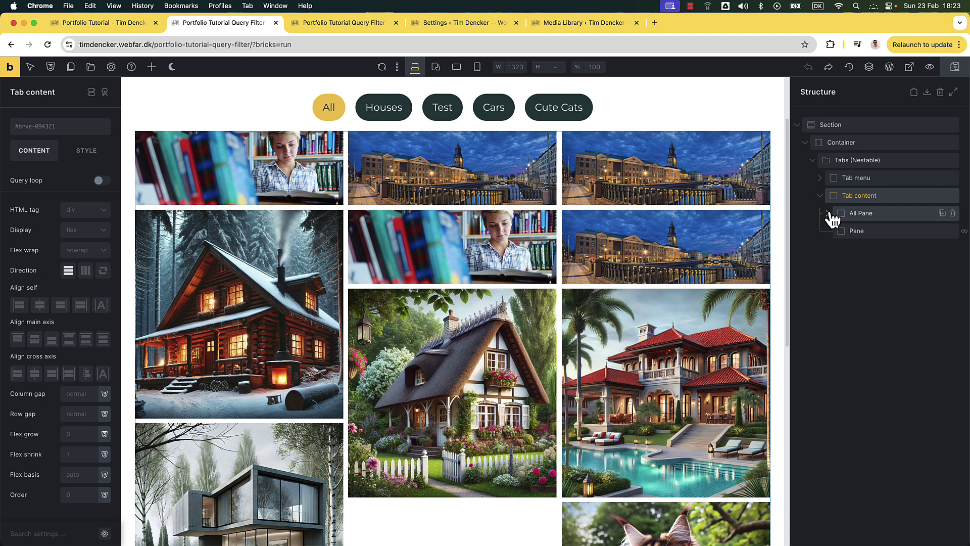
pyautogui.click(828, 212)
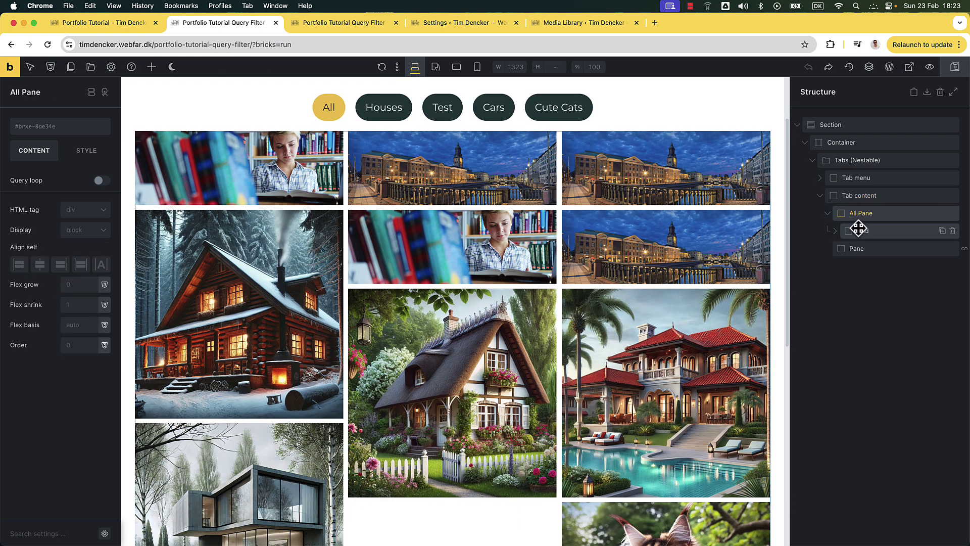
pyautogui.click(858, 231)
pyautogui.click(835, 231)
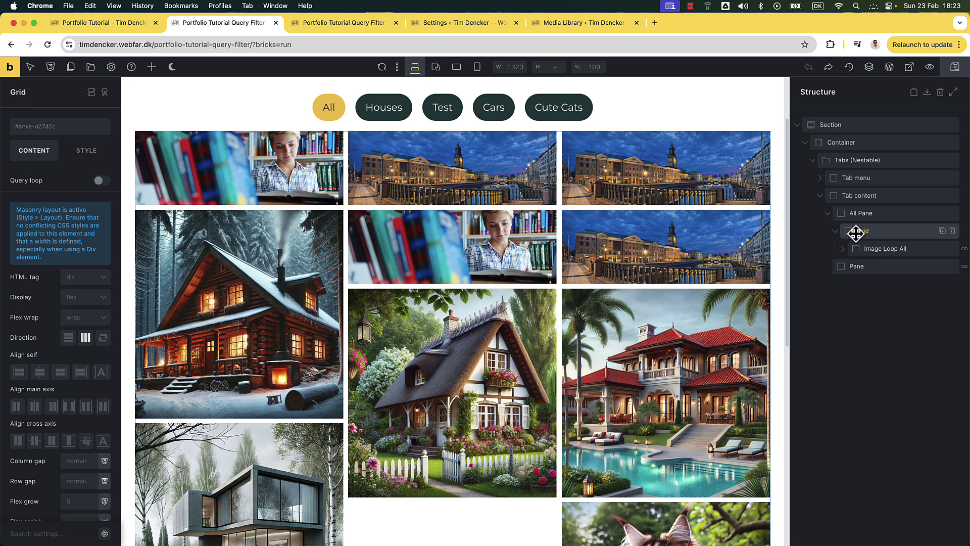
pyautogui.moveTo(855, 232); pyautogui.dragTo(809, 122)
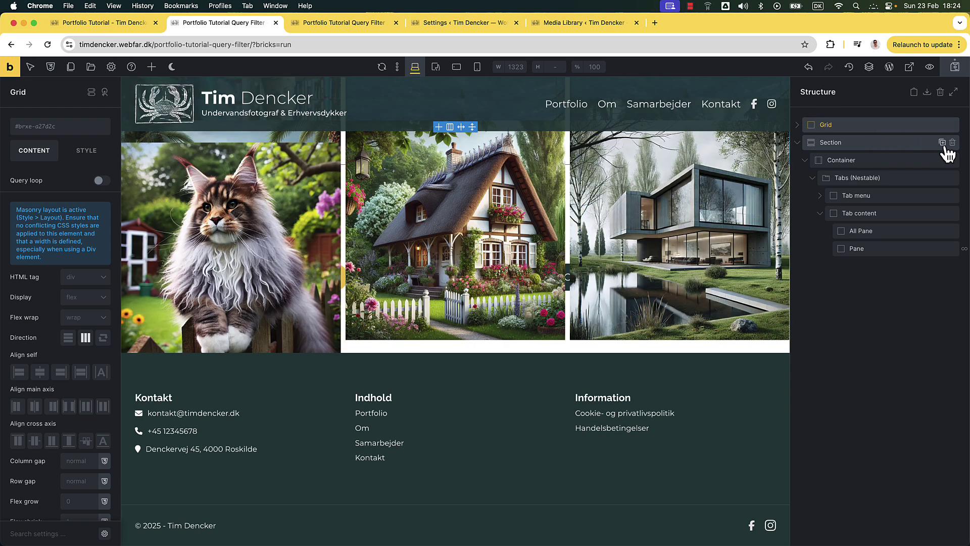
# Delete the old tabs Section, add a new Section and move the Grid into its Container.
pyautogui.click(952, 143)
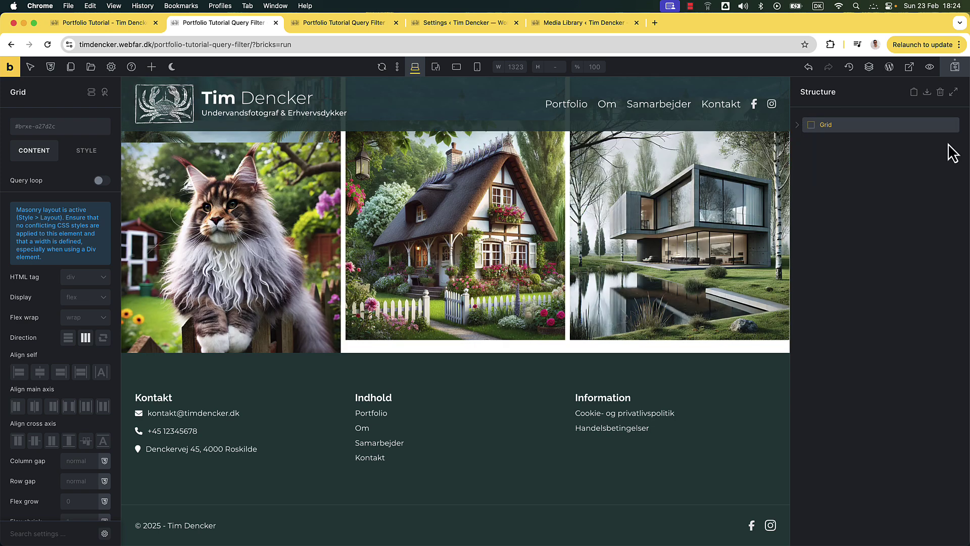
pyautogui.click(152, 66)
pyautogui.moveTo(92, 204); pyautogui.dragTo(822, 157)
pyautogui.click(810, 143)
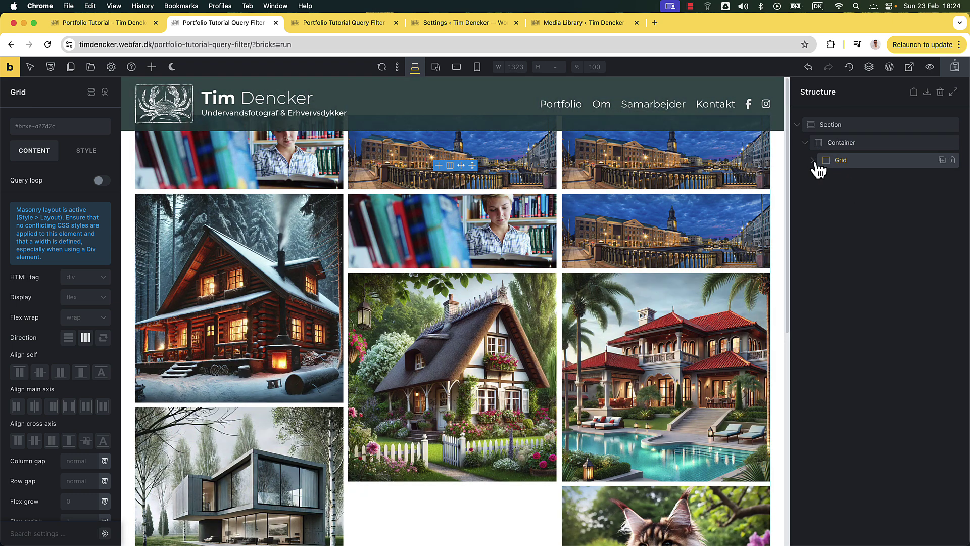
# Widen the settings panel and examine the query settings of Image Loop All, including its Folder (Attachment) taxonomy query.
pyautogui.click(812, 161)
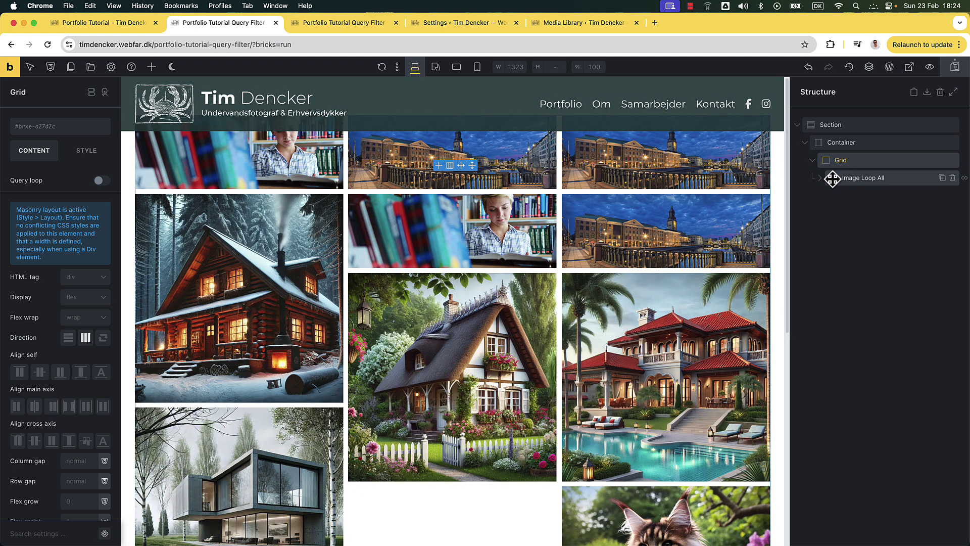
pyautogui.click(877, 179)
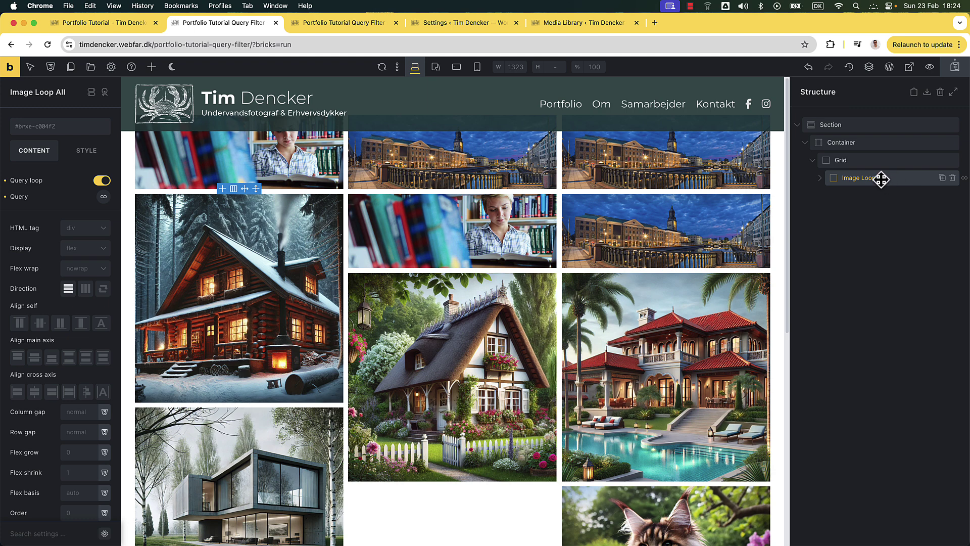
pyautogui.click(819, 178)
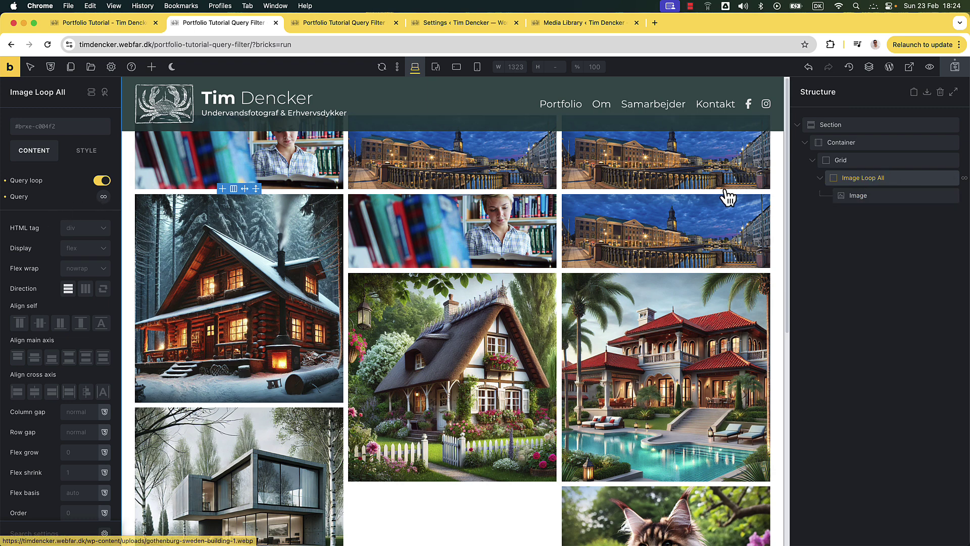
pyautogui.click(103, 197)
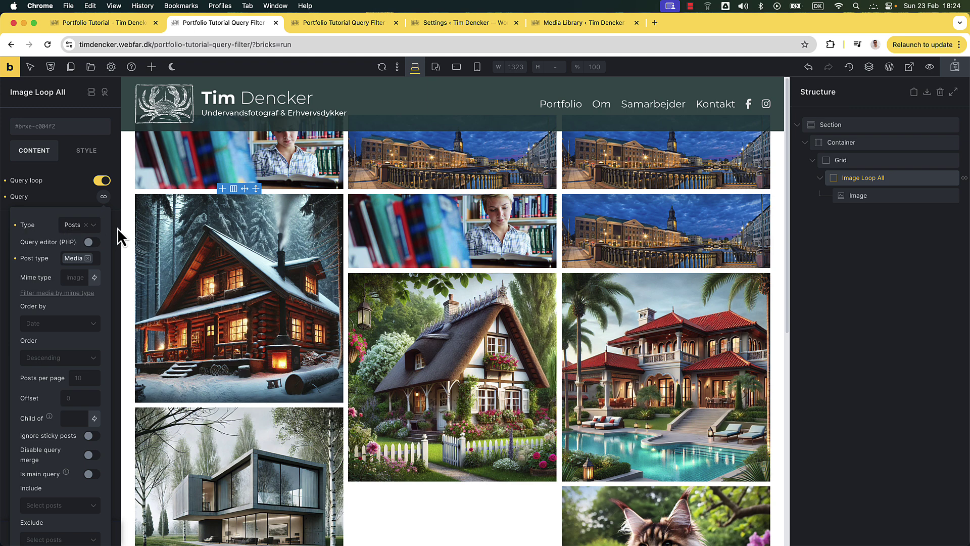
pyautogui.moveTo(122, 222); pyautogui.dragTo(141, 222)
pyautogui.moveTo(217, 226); pyautogui.dragTo(298, 231)
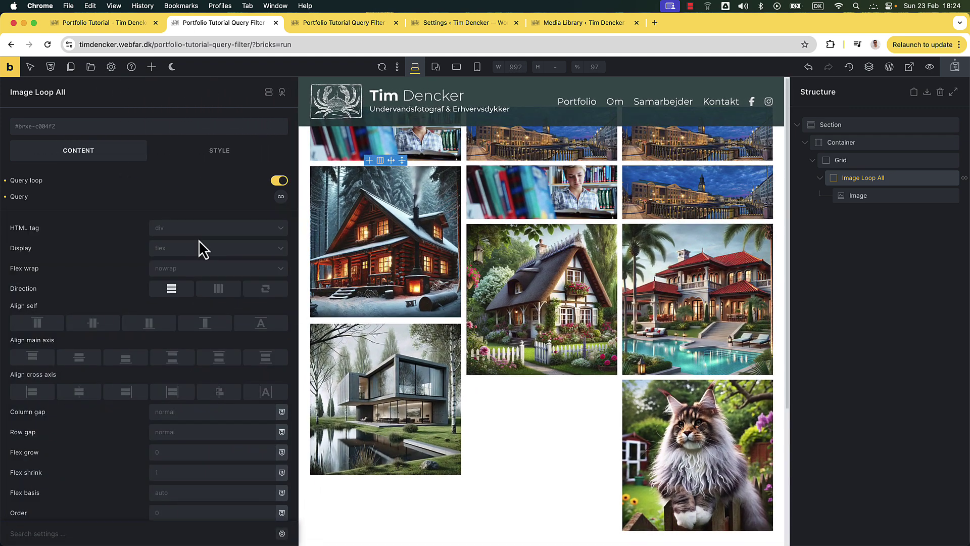
pyautogui.click(280, 198)
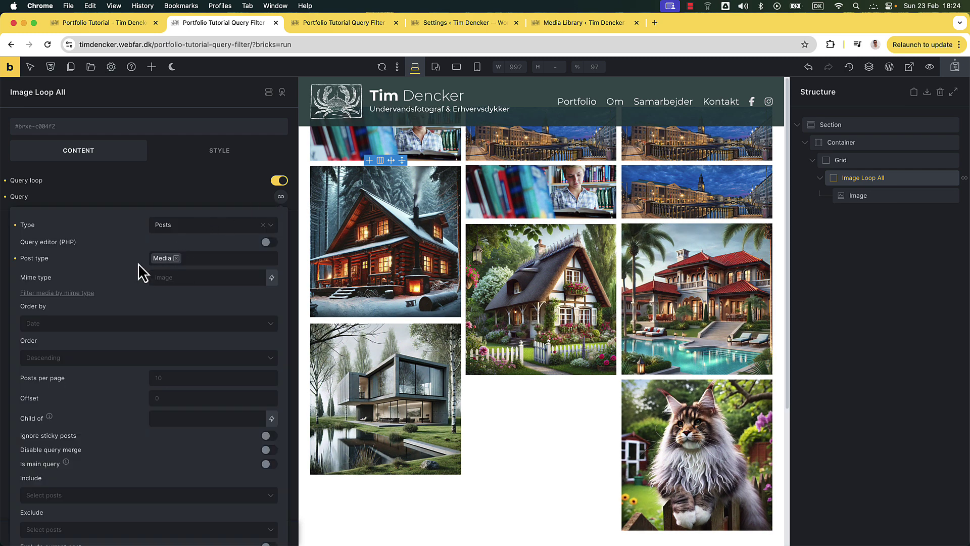
pyautogui.scroll(-6, 168, 293)
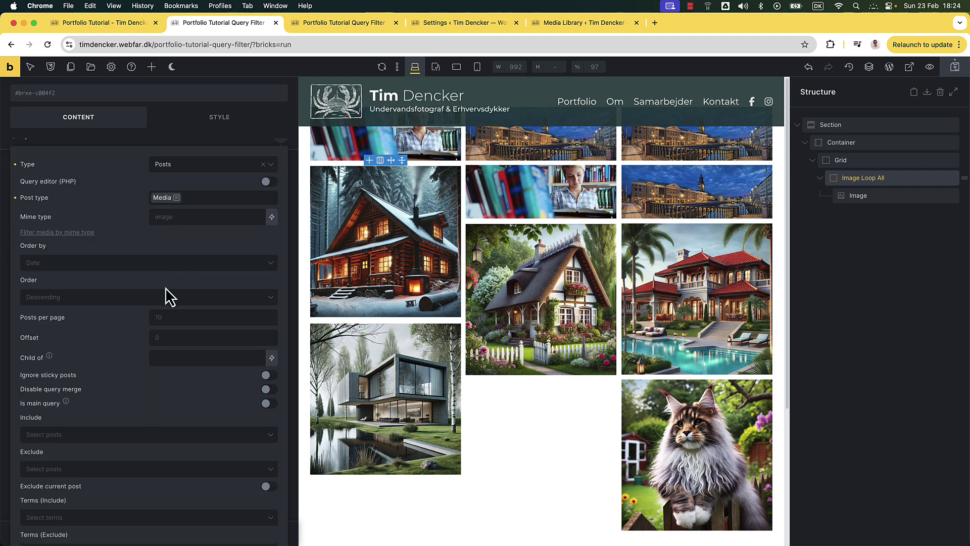
pyautogui.scroll(-3, 168, 293)
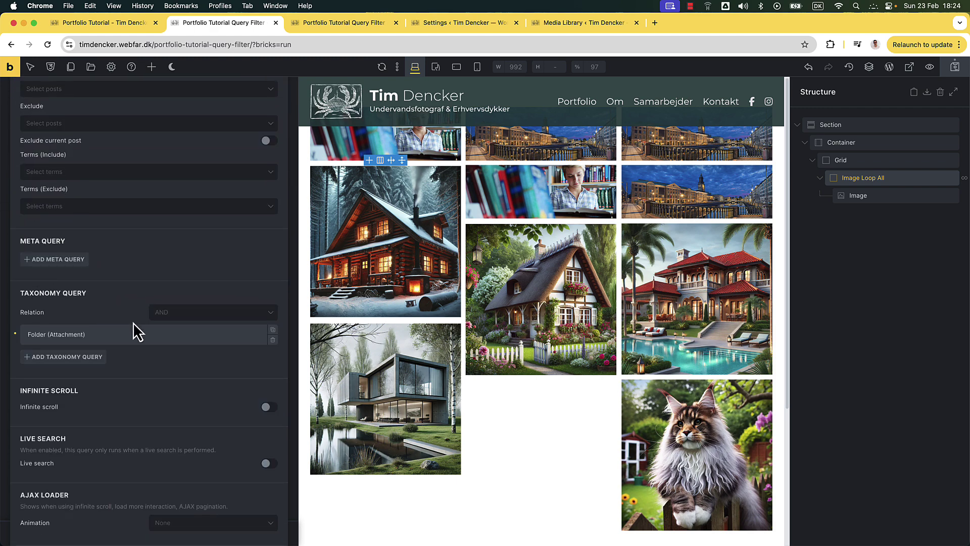
pyautogui.click(117, 337)
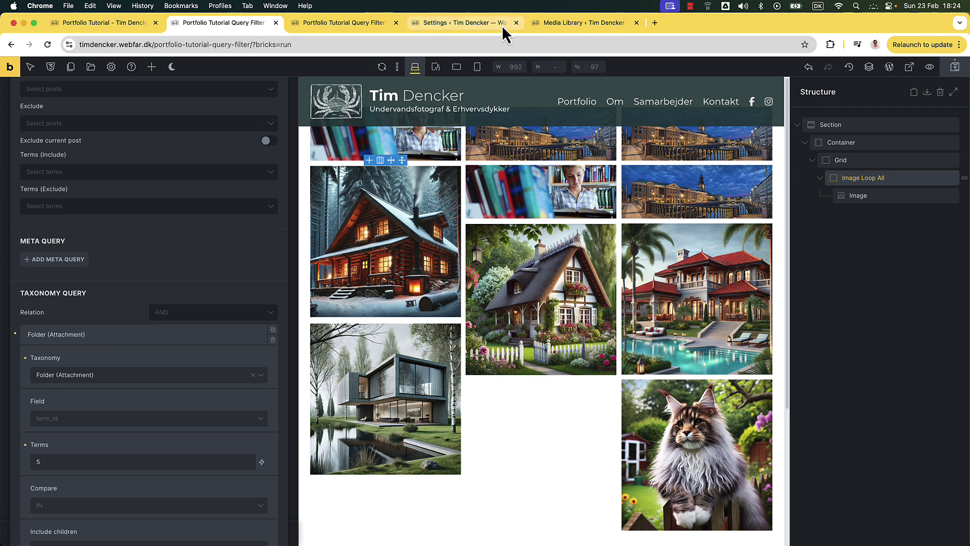
# Show the folder IDs in the Media Library and compare the Portfolio folder's ID with the Terms value in the taxonomy query.
pyautogui.click(550, 22)
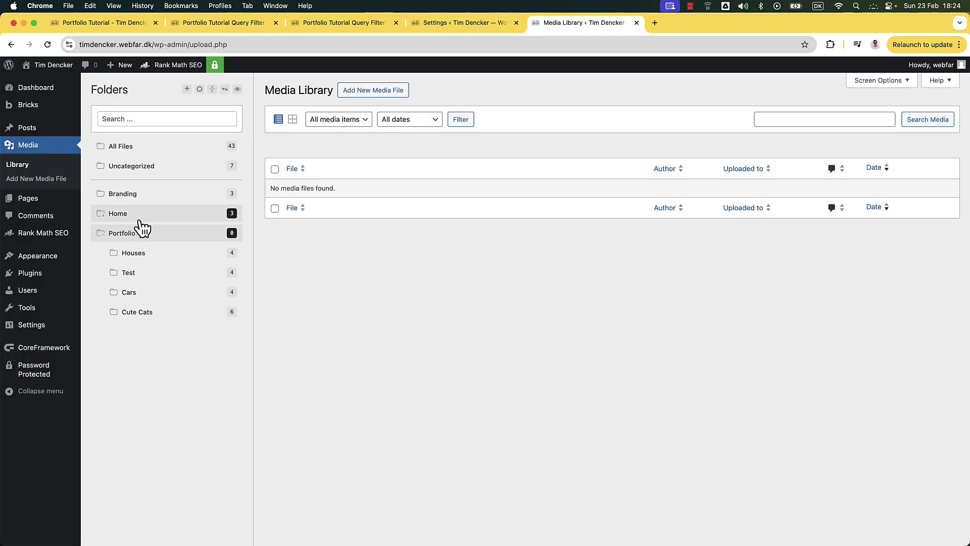
pyautogui.click(217, 22)
pyautogui.scroll(-1, 153, 320)
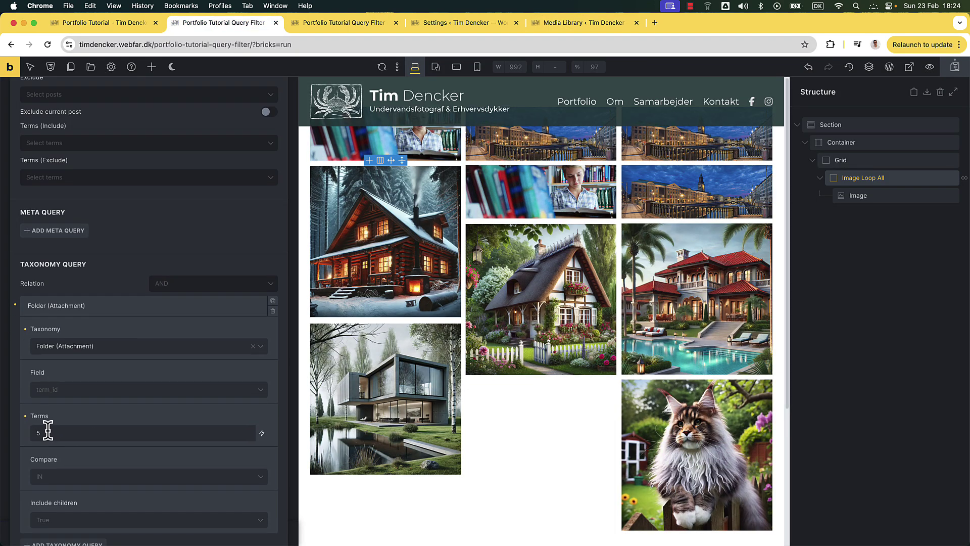
pyautogui.click(550, 23)
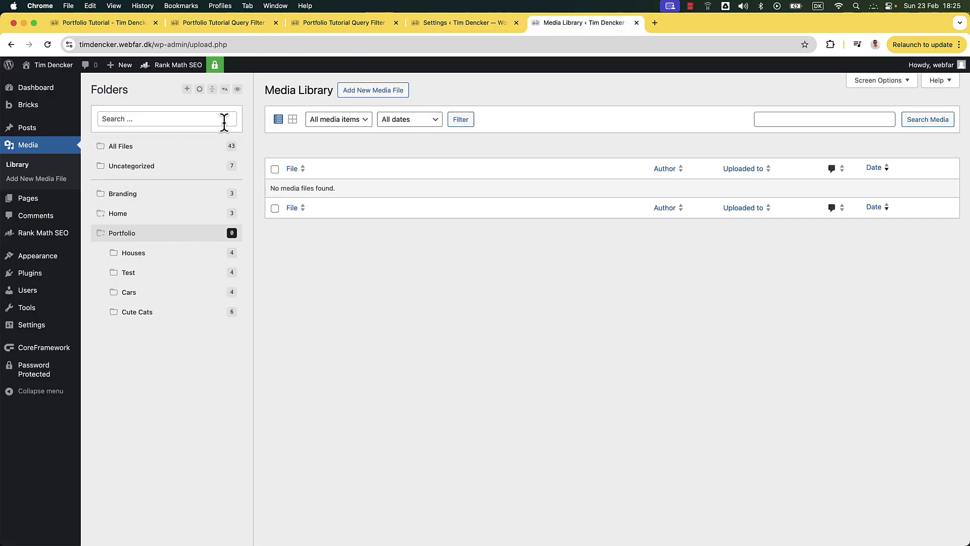
pyautogui.click(237, 89)
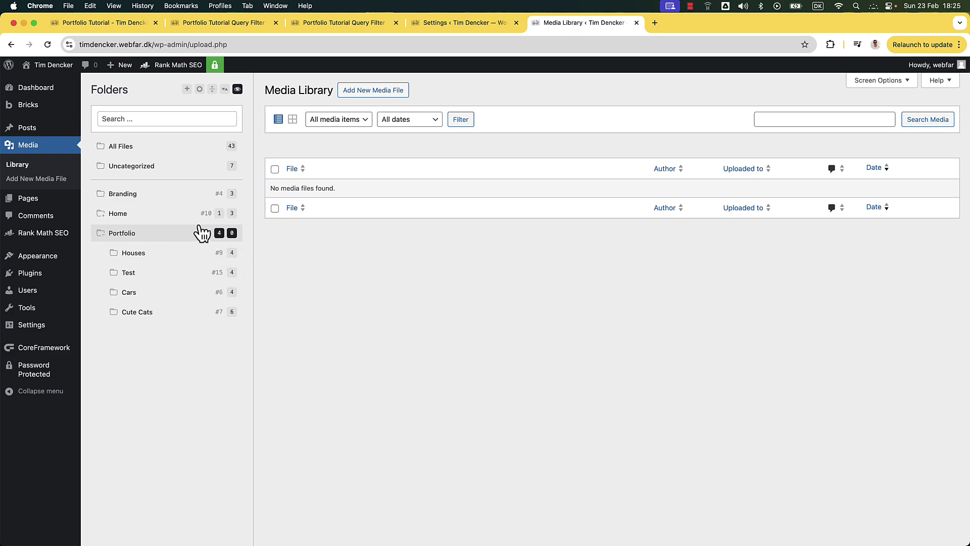
pyautogui.click(229, 25)
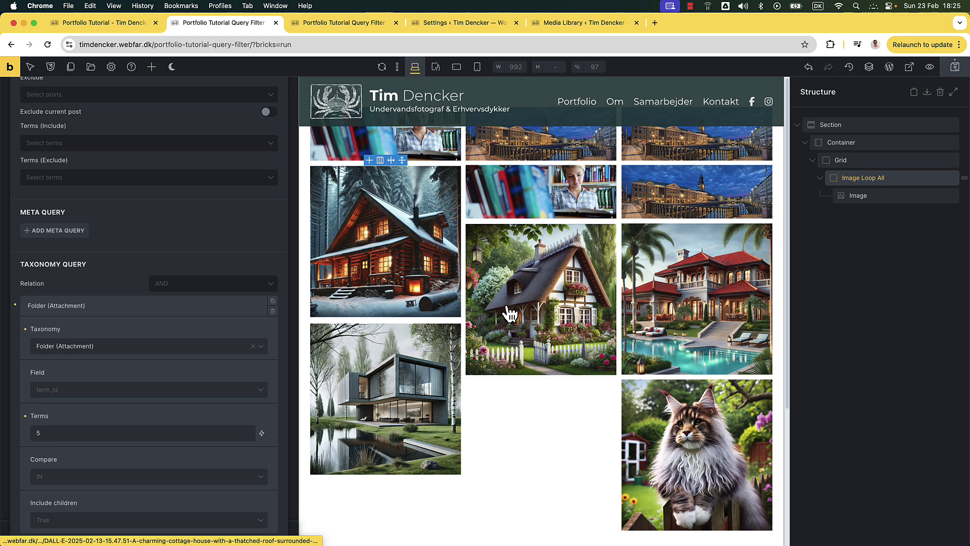
pyautogui.scroll(-5, 599, 305)
pyautogui.scroll(5, 606, 305)
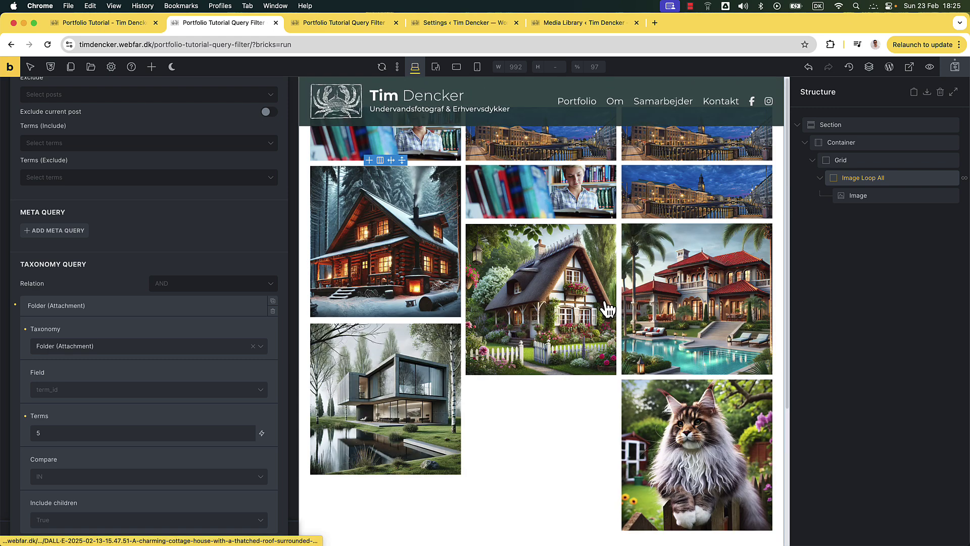
pyautogui.scroll(10, 184, 288)
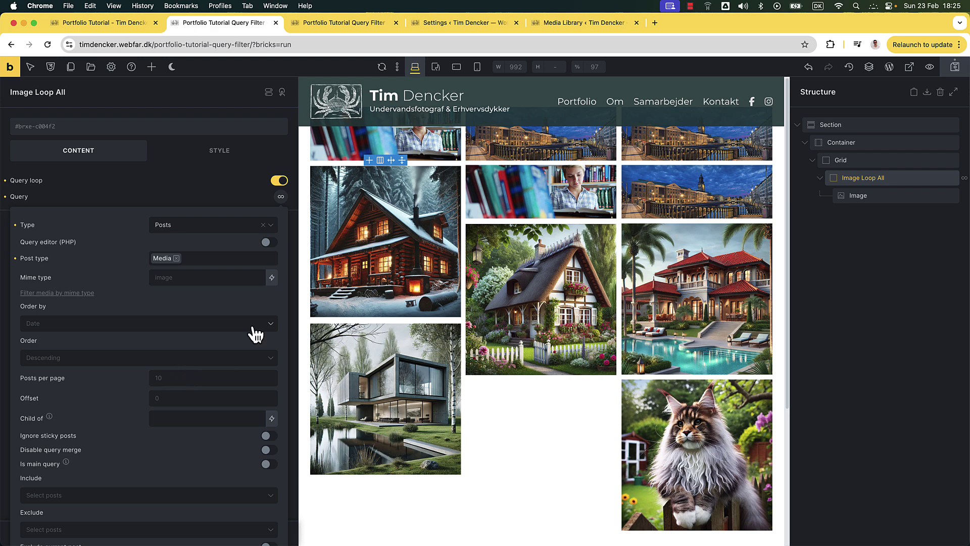
# Save the page and check the rebuilt gallery on the front end.
pyautogui.click(954, 69)
pyautogui.click(314, 25)
pyautogui.scroll(-5, 373, 364)
pyautogui.scroll(5, 353, 343)
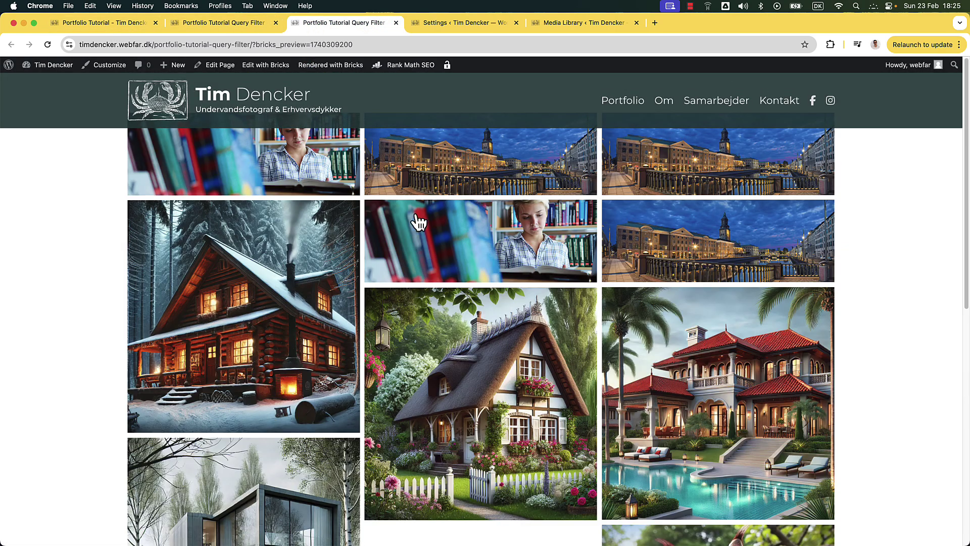
pyautogui.scroll(-1, 347, 376)
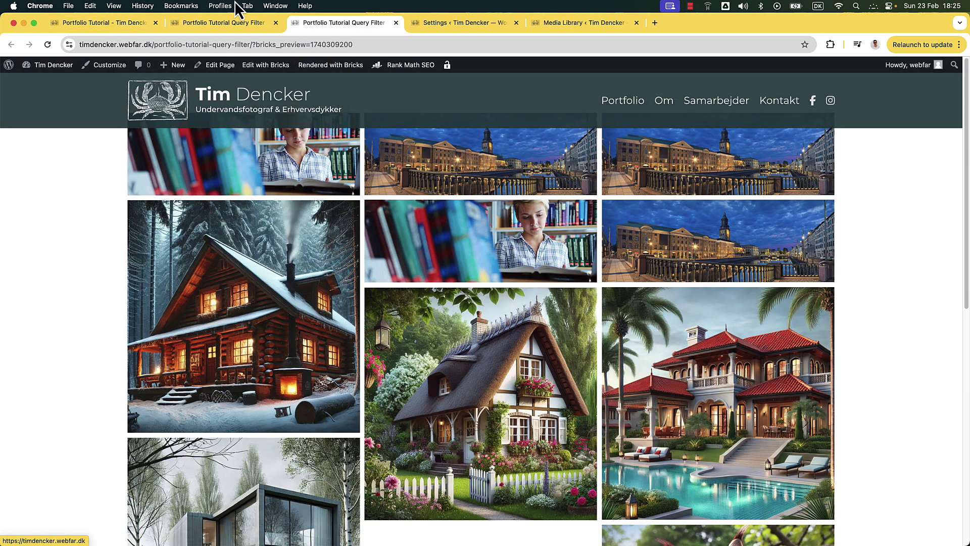
# Add a Pagination element to the Container and place it directly below the Grid.
pyautogui.click(215, 22)
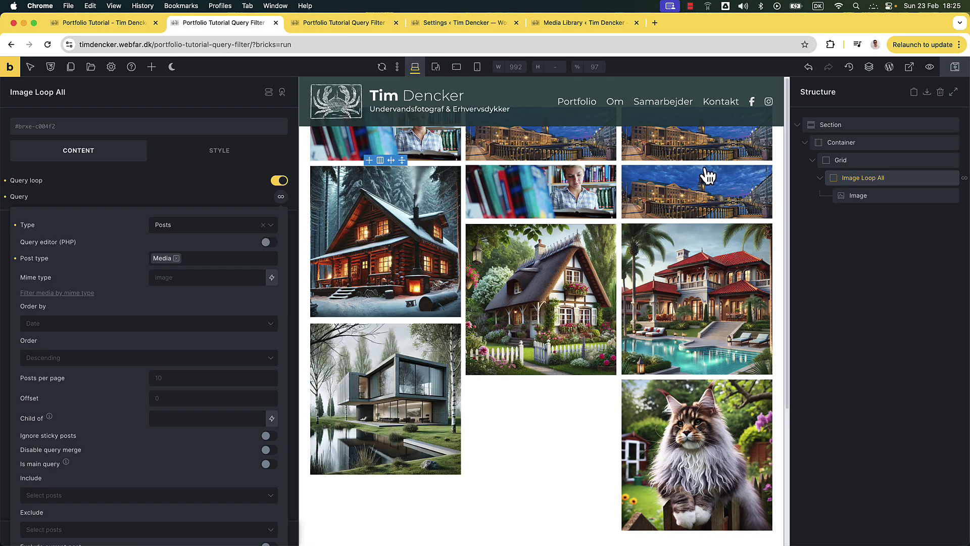
pyautogui.scroll(-1, 704, 173)
pyautogui.click(820, 178)
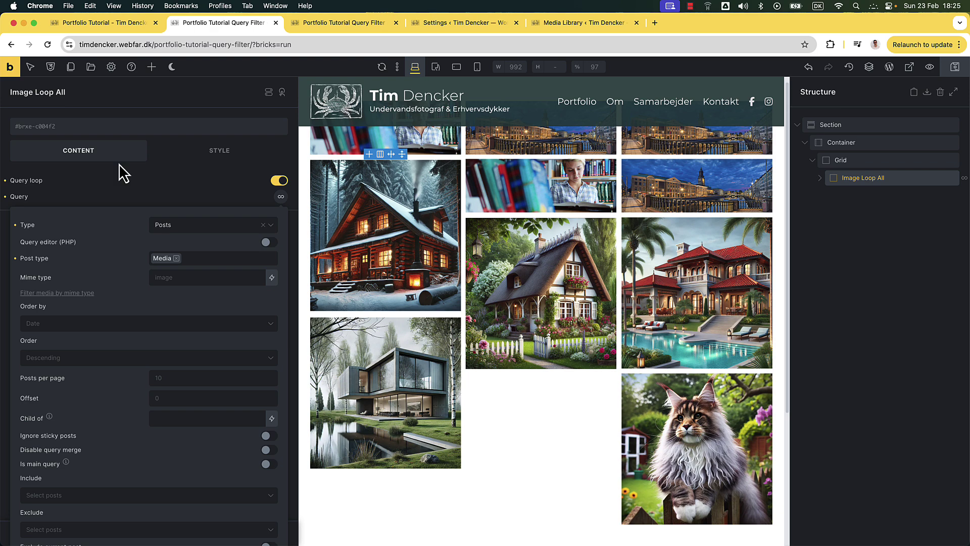
pyautogui.click(153, 70)
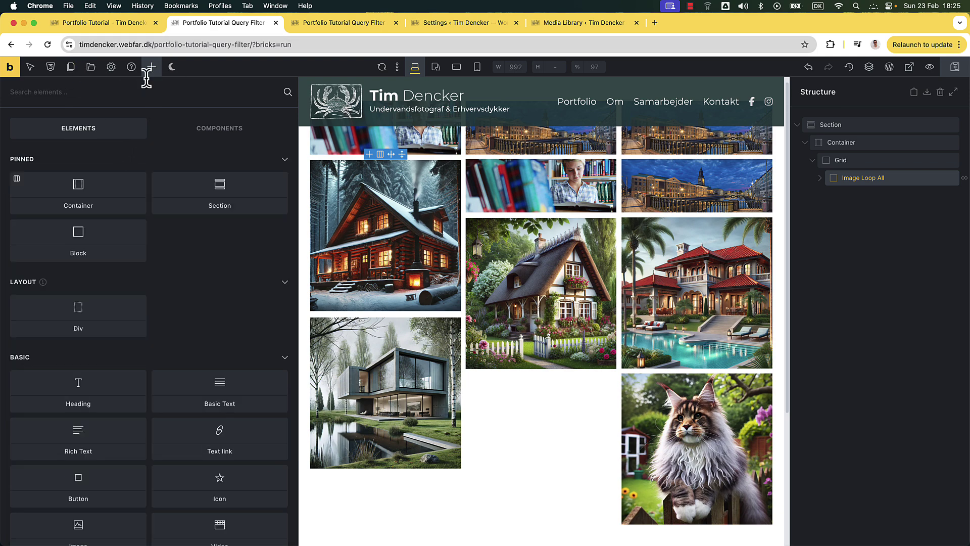
pyautogui.write('pa')
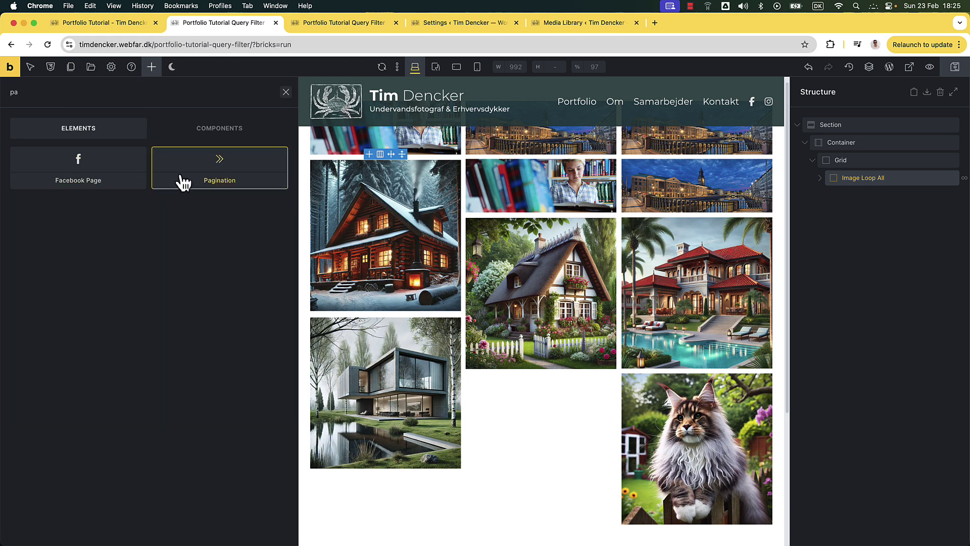
pyautogui.moveTo(227, 165); pyautogui.dragTo(843, 154)
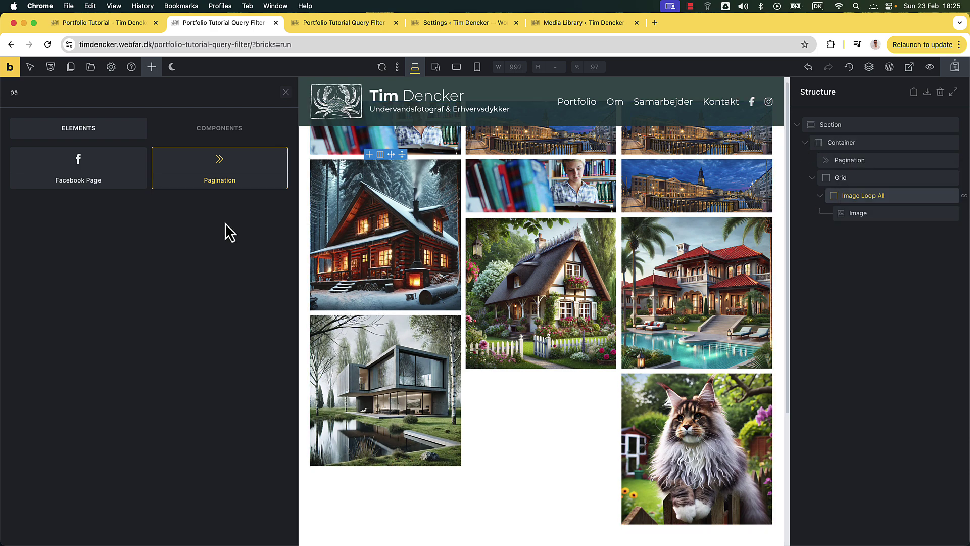
pyautogui.scroll(-5, 580, 303)
pyautogui.scroll(10, 580, 303)
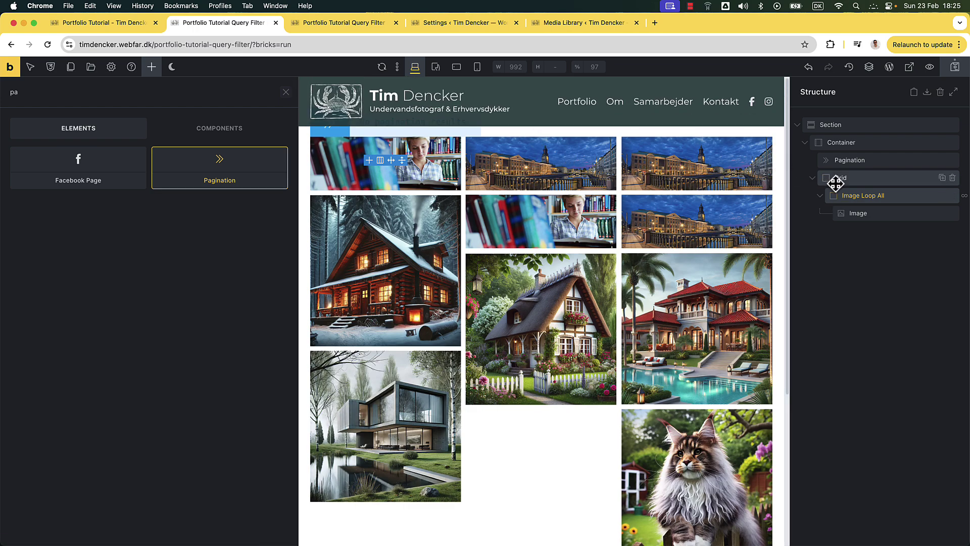
pyautogui.moveTo(833, 179); pyautogui.dragTo(839, 156)
# Set the Pagination element's query to Image Loop All.
pyautogui.click(855, 178)
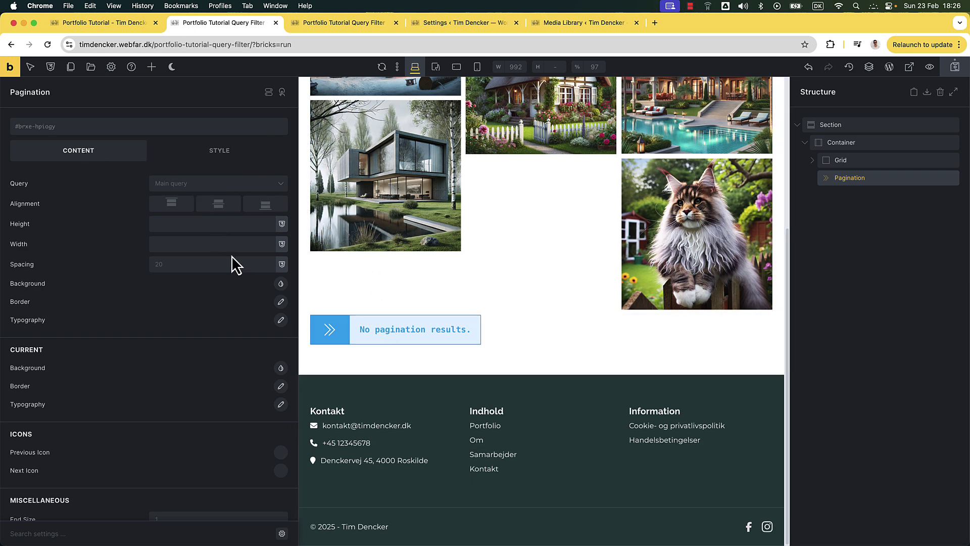
pyautogui.click(280, 188)
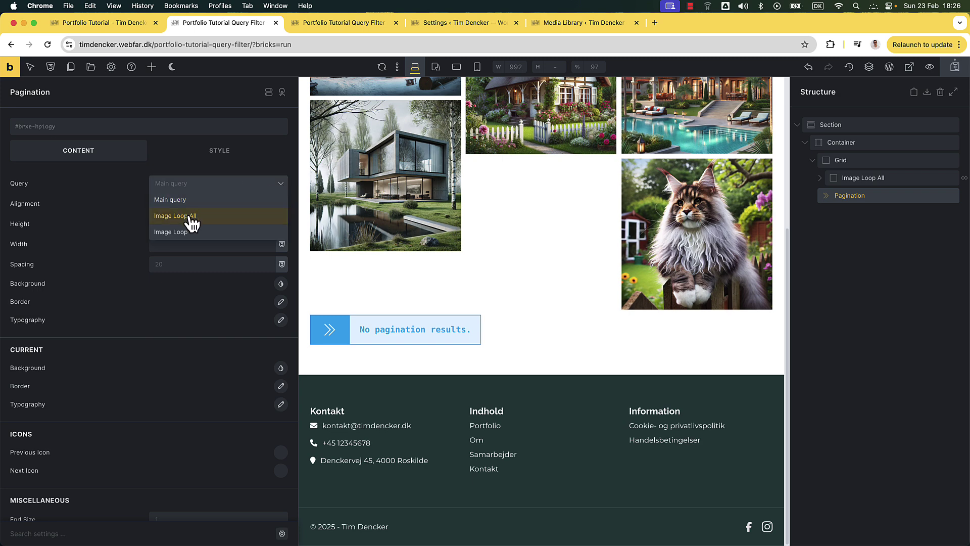
pyautogui.click(218, 215)
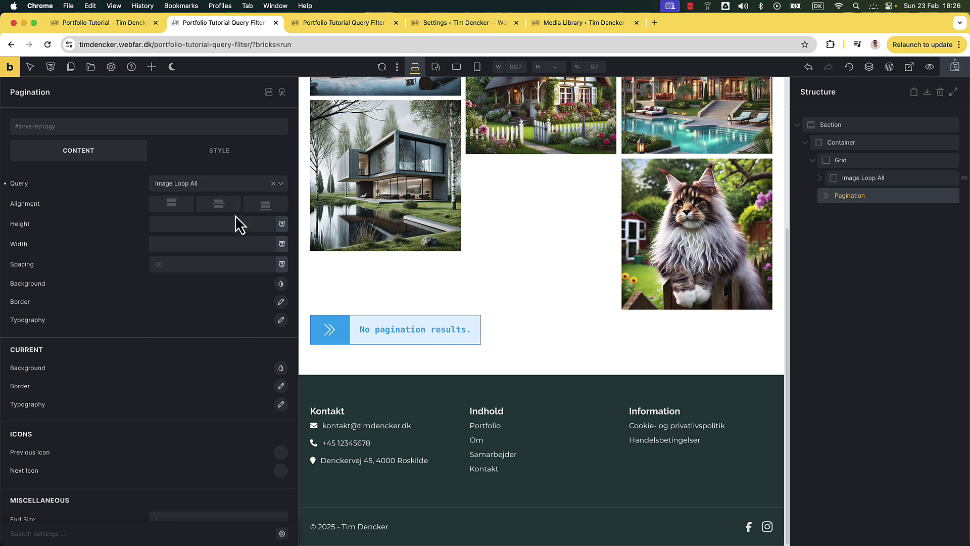
# Save the page and test the new pagination on the front end by opening page 2.
pyautogui.click(954, 67)
pyautogui.click(340, 26)
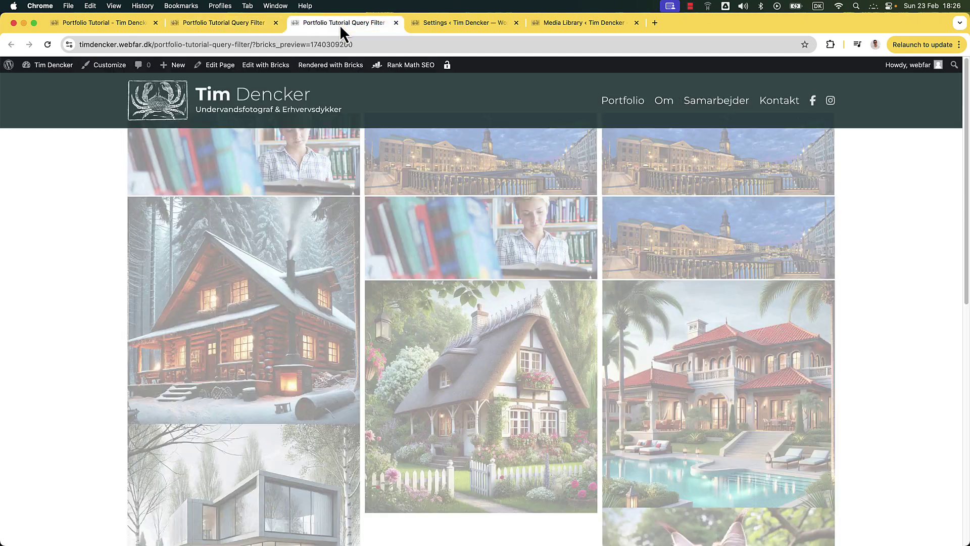
pyautogui.scroll(7, 477, 398)
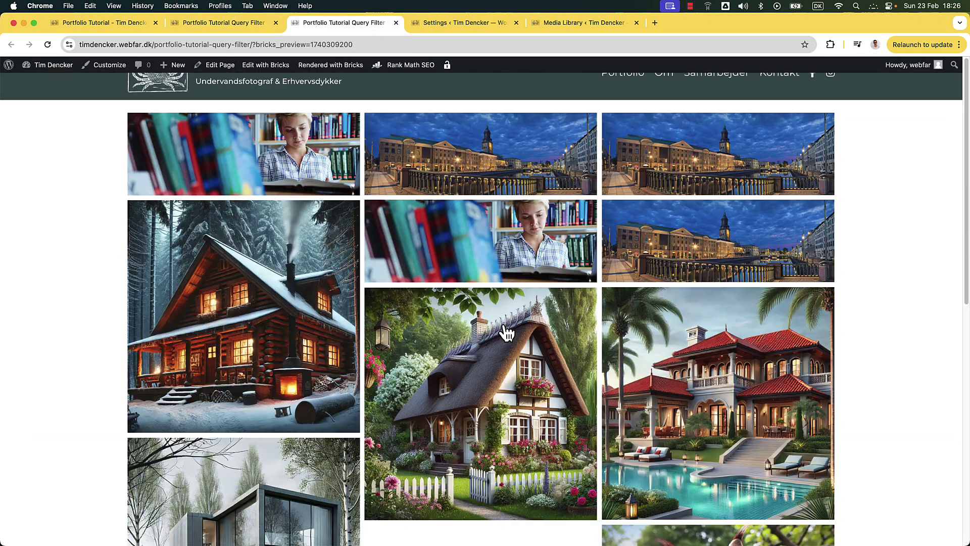
pyautogui.scroll(-6, 493, 281)
pyautogui.click(479, 457)
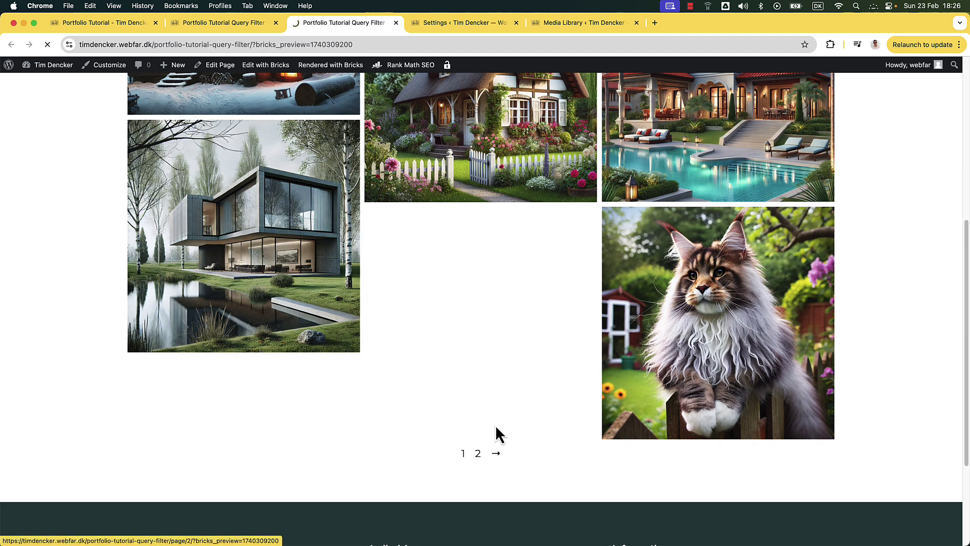
pyautogui.scroll(-5, 519, 411)
pyautogui.scroll(5, 441, 134)
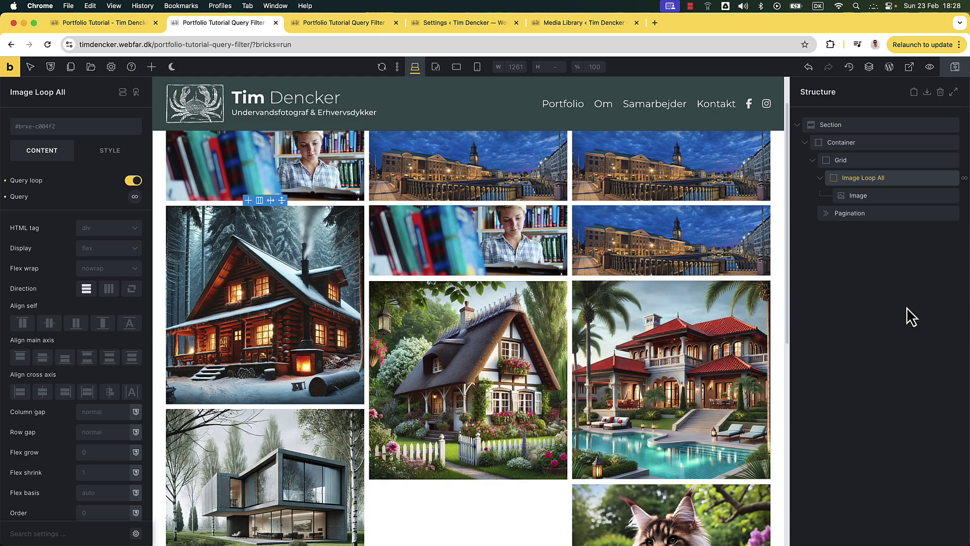
# Examine the {post_id} dynamic data source of the Image element inside Image Loop All.
pyautogui.click(873, 195)
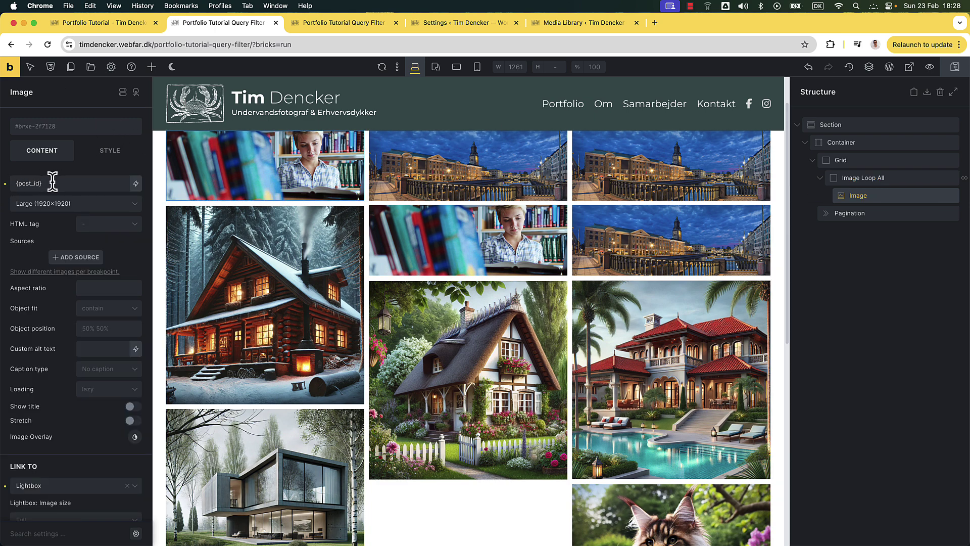
pyautogui.moveTo(52, 182); pyautogui.dragTo(14, 183)
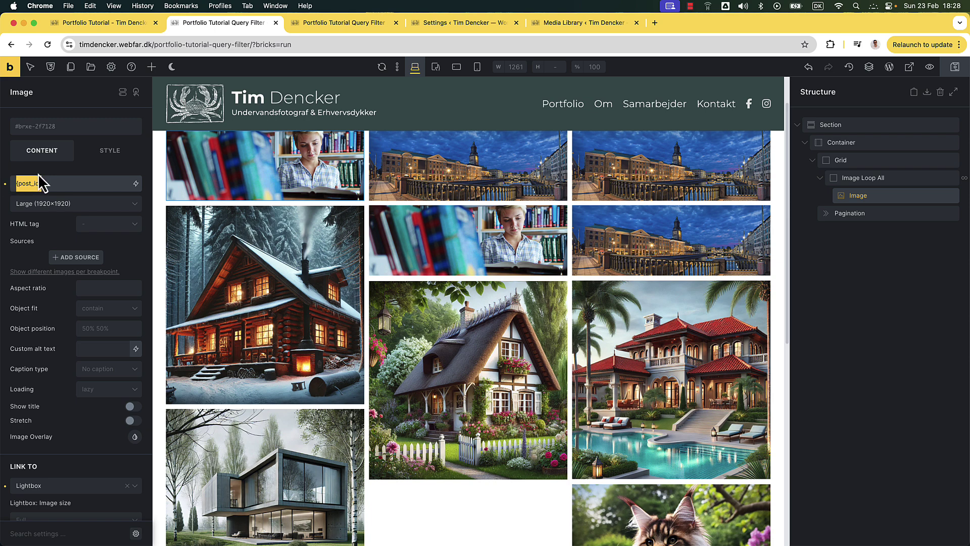
# Set the Image element's size to Medium (960×960) and review its Lightbox link settings.
pyautogui.click(49, 205)
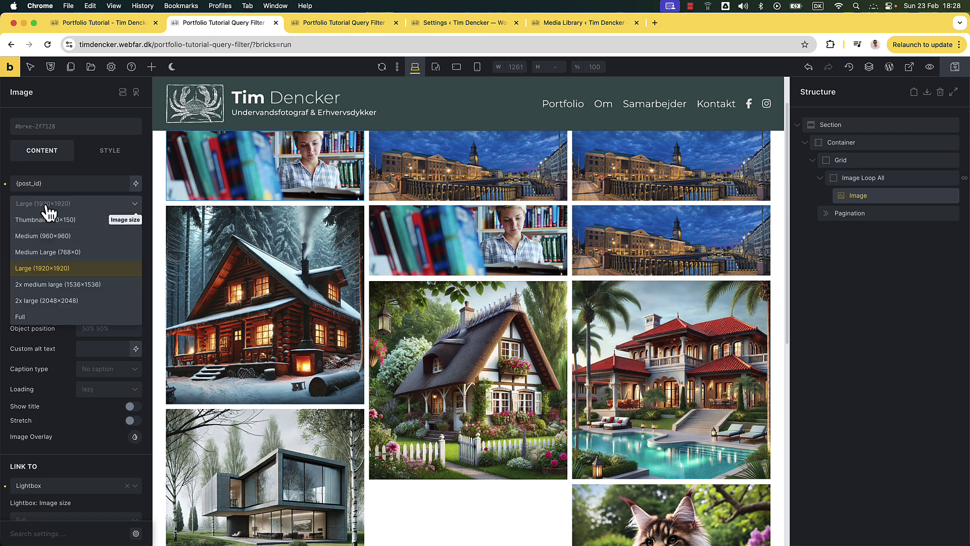
pyautogui.click(51, 235)
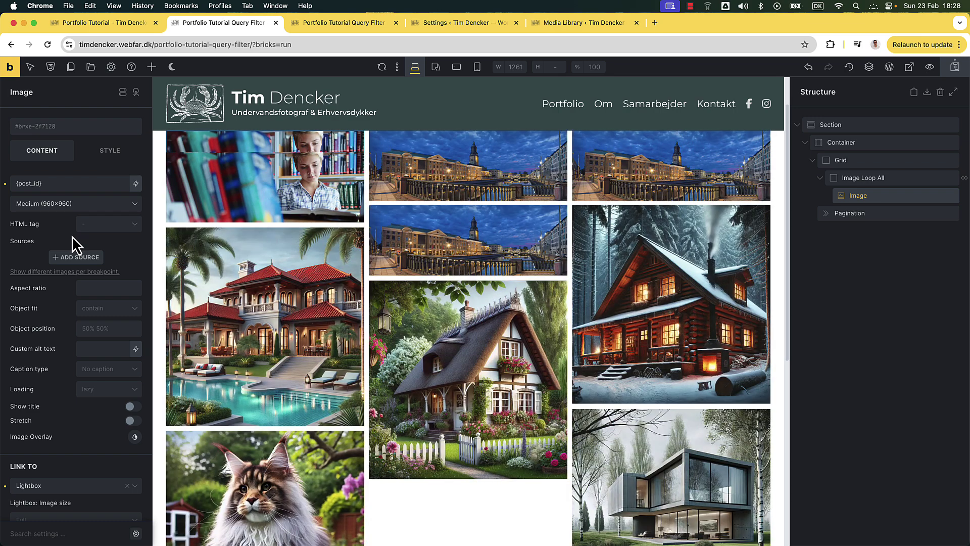
pyautogui.scroll(-5, 72, 236)
pyautogui.scroll(-2, 53, 334)
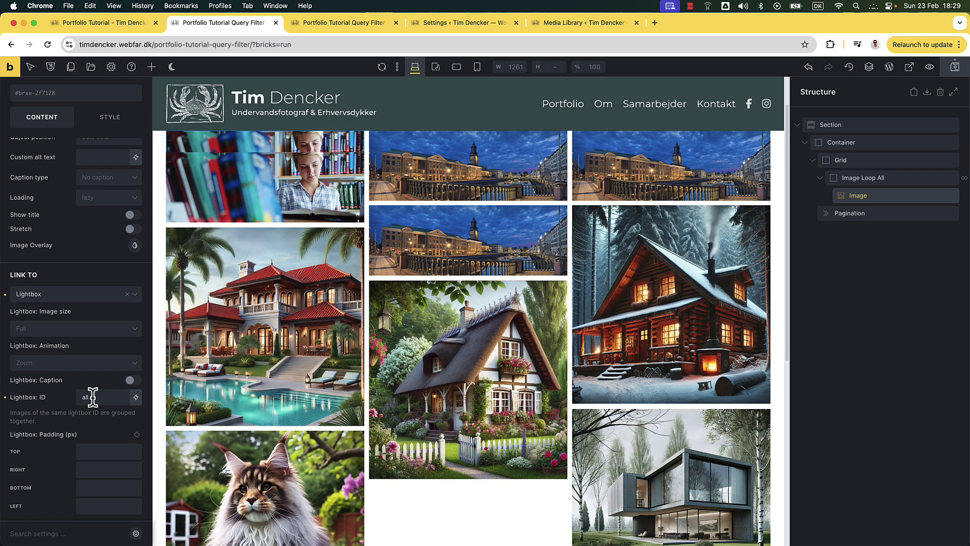
pyautogui.scroll(-4, 91, 397)
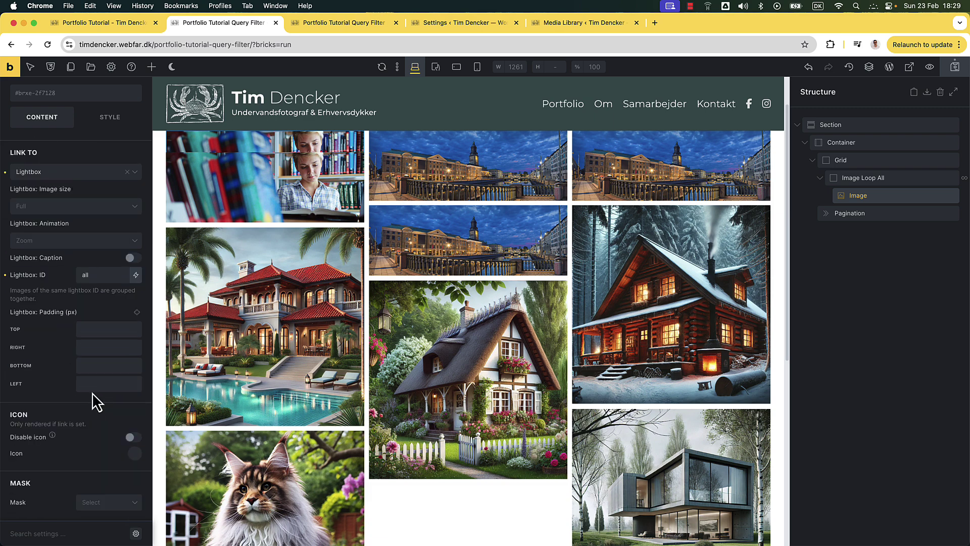
pyautogui.scroll(10, 92, 389)
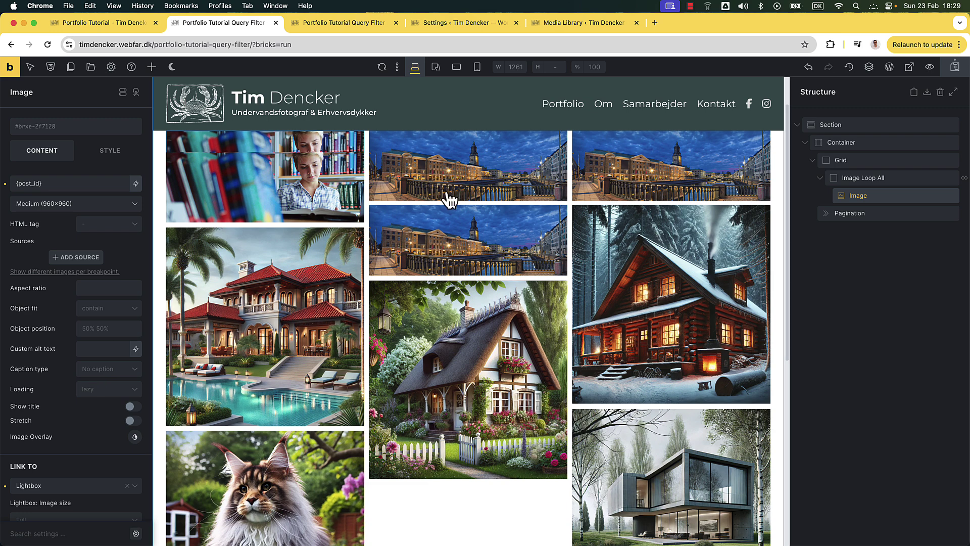
# Examine the query settings of Image Loop All, including its post type, ordering and taxonomy query.
pyautogui.click(884, 177)
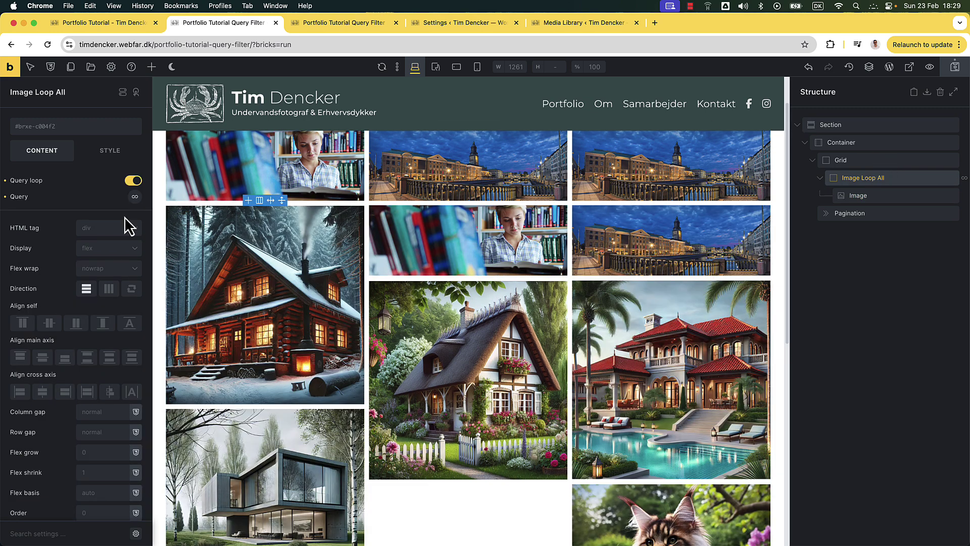
pyautogui.scroll(-1, 121, 242)
pyautogui.click(135, 186)
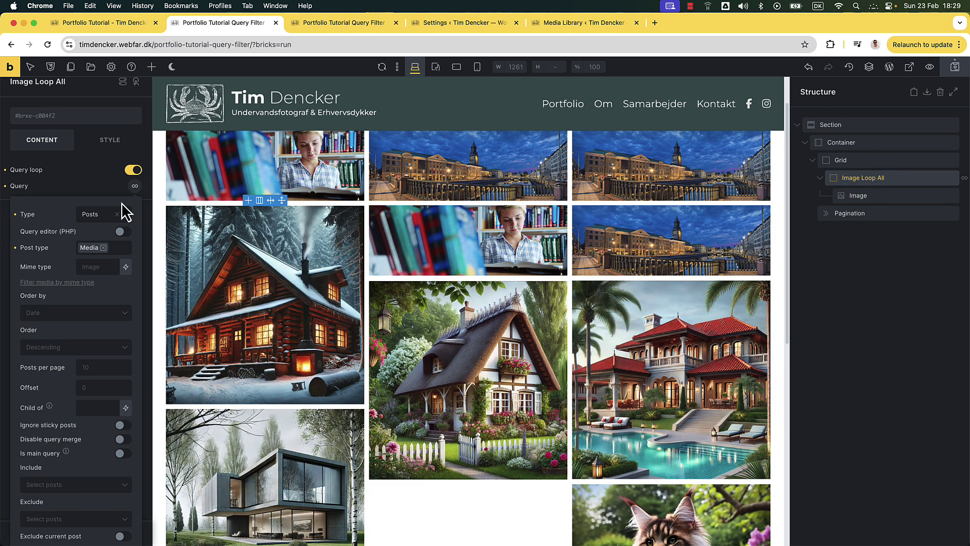
pyautogui.scroll(-8, 92, 240)
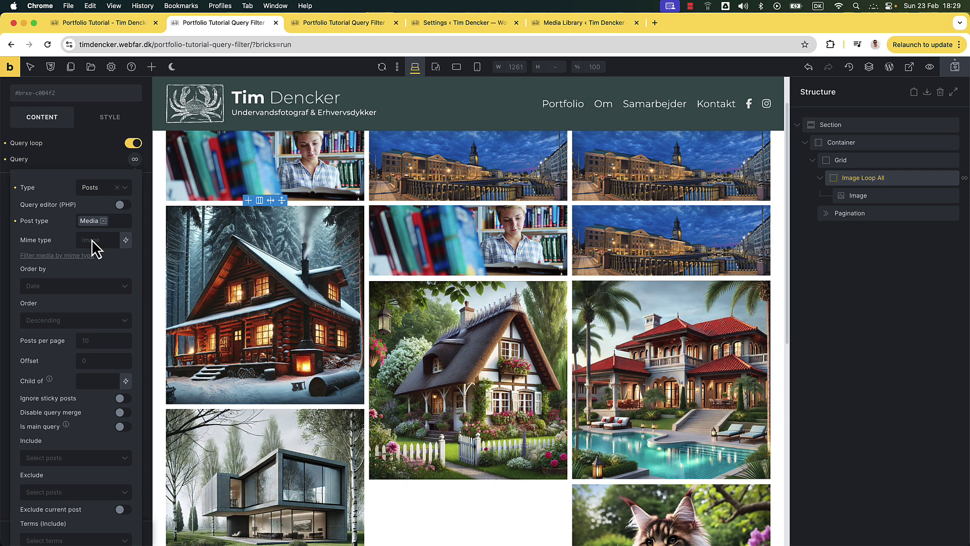
pyautogui.scroll(-8, 472, 333)
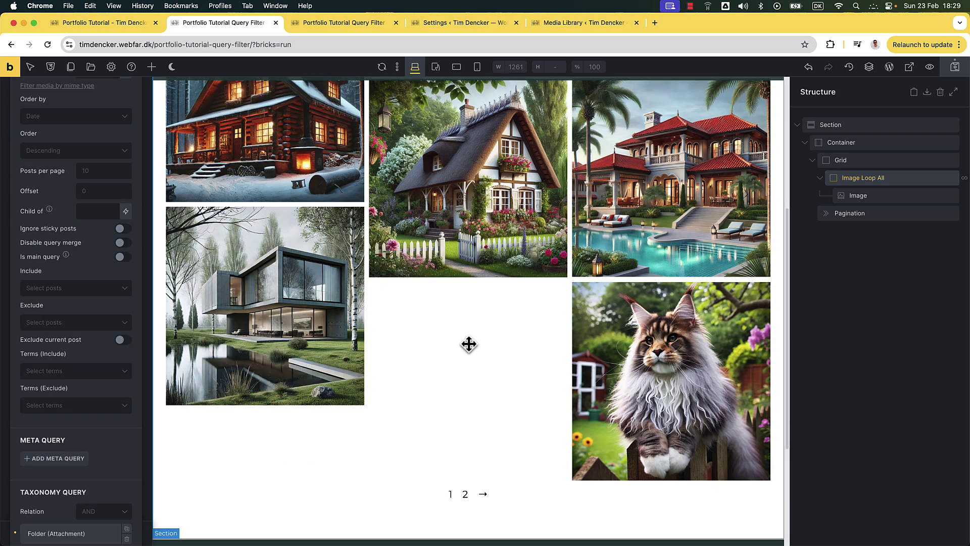
# Enable AJAX for the Pagination element below the image grid.
pyautogui.click(470, 308)
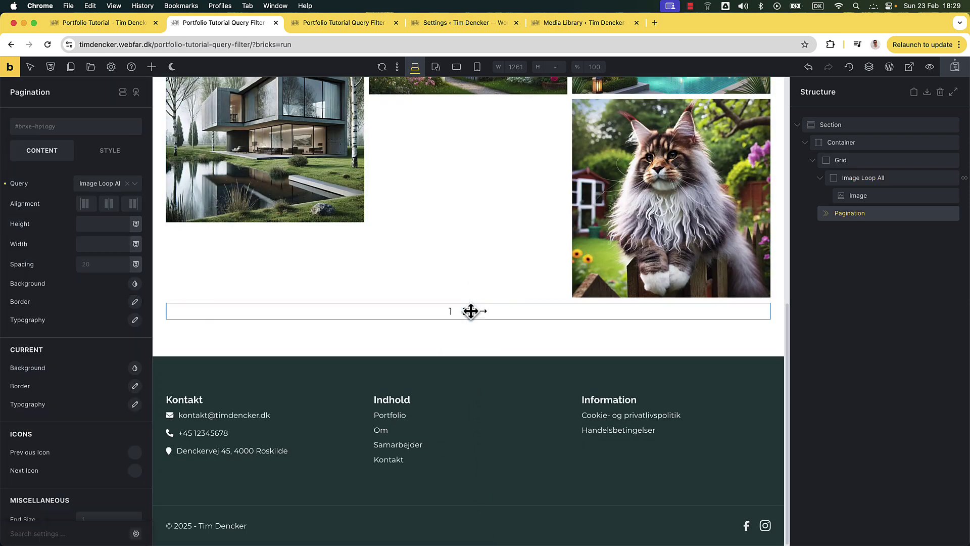
pyautogui.scroll(-4, 93, 277)
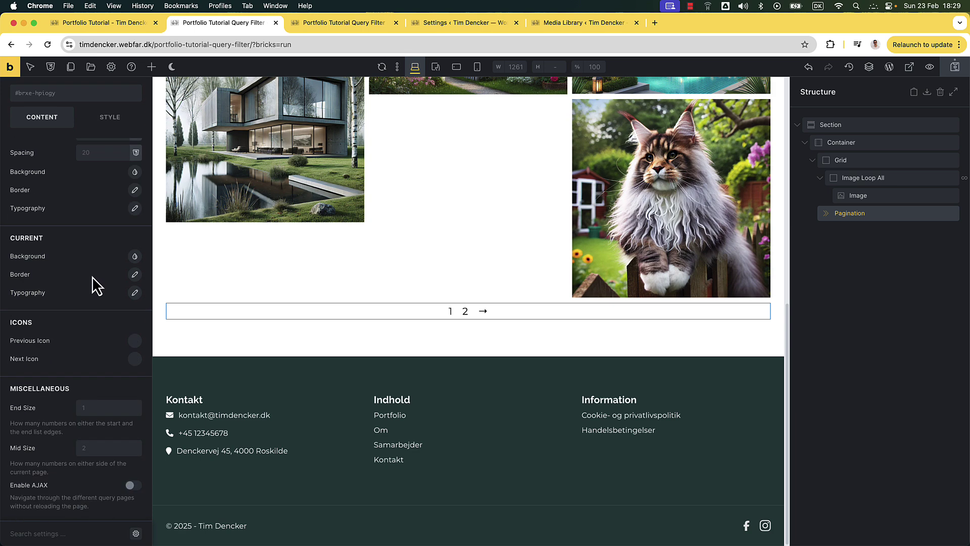
pyautogui.click(133, 486)
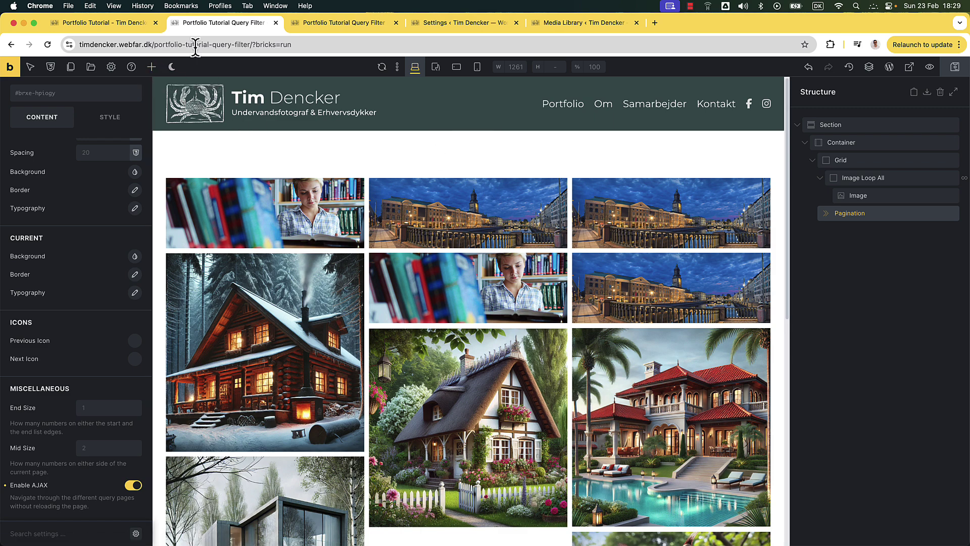
# Check the Query filters option in the Bricks settings, and add a Filter - Radio element to the Container directly above the Grid.
pyautogui.click(467, 23)
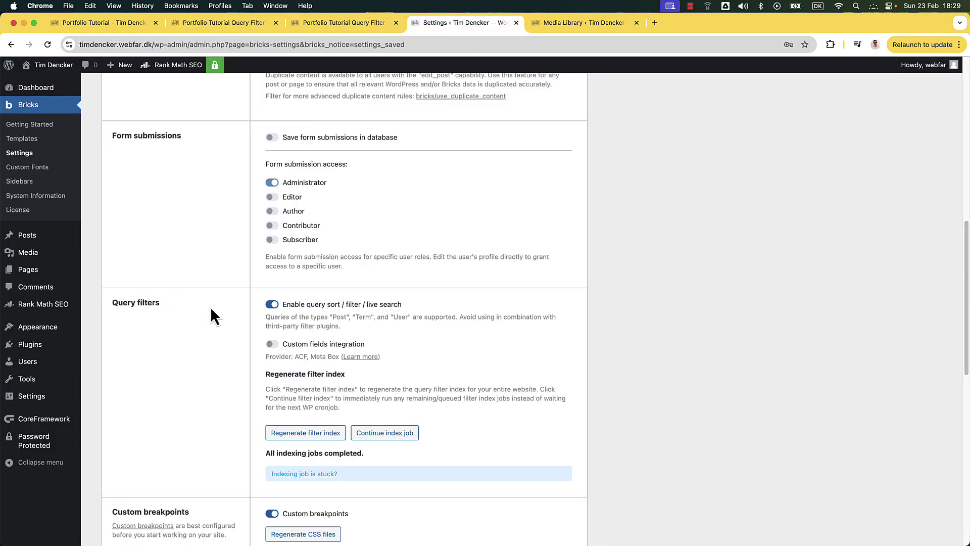
pyautogui.click(230, 28)
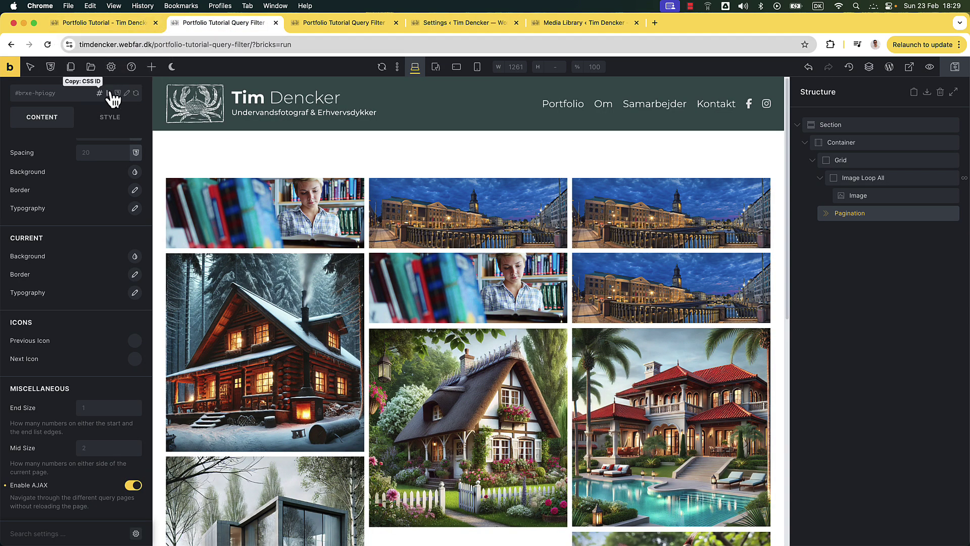
pyautogui.click(153, 68)
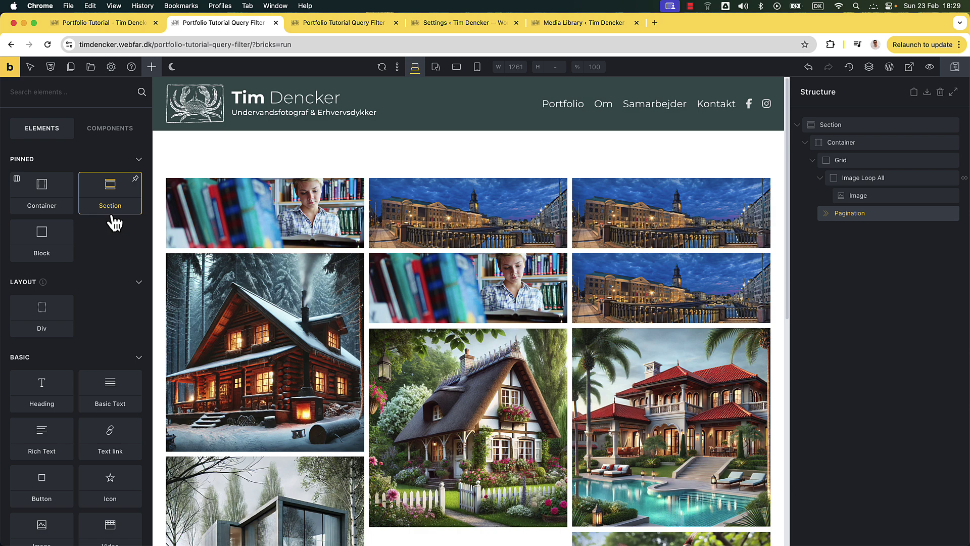
pyautogui.scroll(-15, 74, 295)
pyautogui.scroll(-10, 74, 303)
pyautogui.scroll(-5, 74, 351)
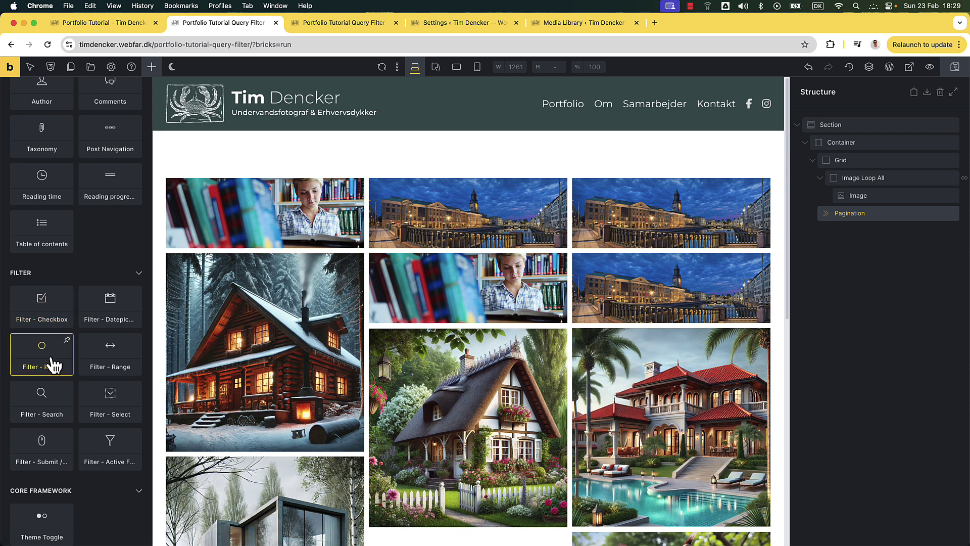
pyautogui.moveTo(53, 363); pyautogui.dragTo(444, 145)
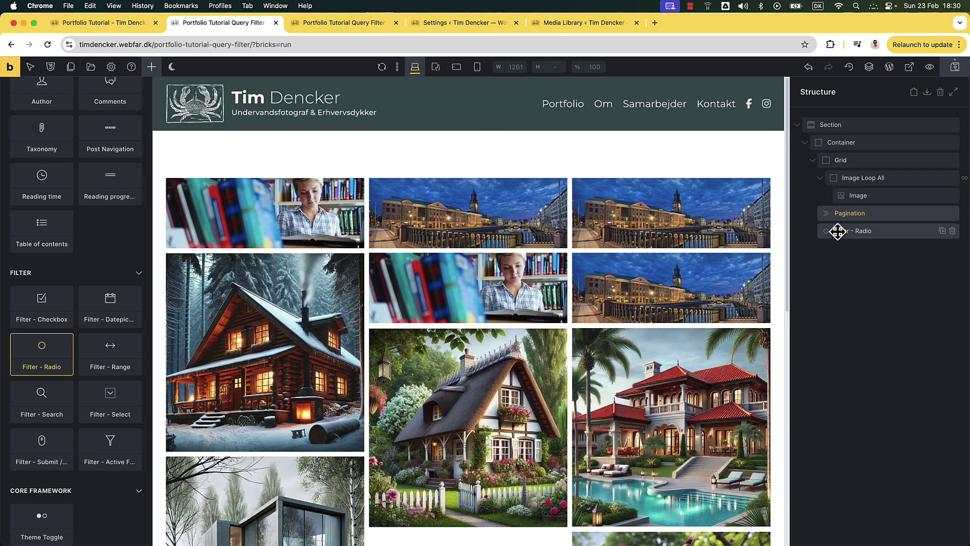
pyautogui.click(813, 161)
pyautogui.moveTo(847, 198); pyautogui.dragTo(840, 154)
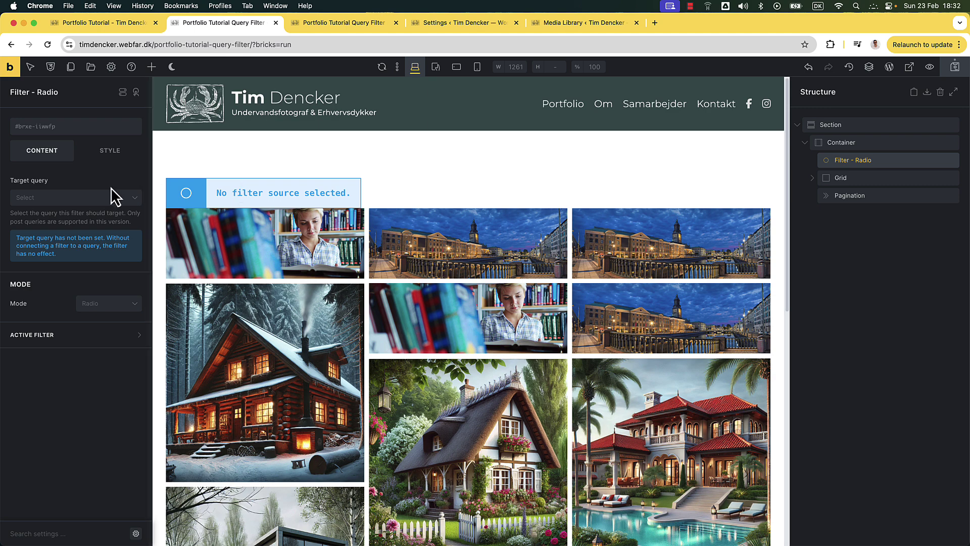
# Set the radio filter's target query to Image Loop All and apply it on Input.
pyautogui.click(99, 200)
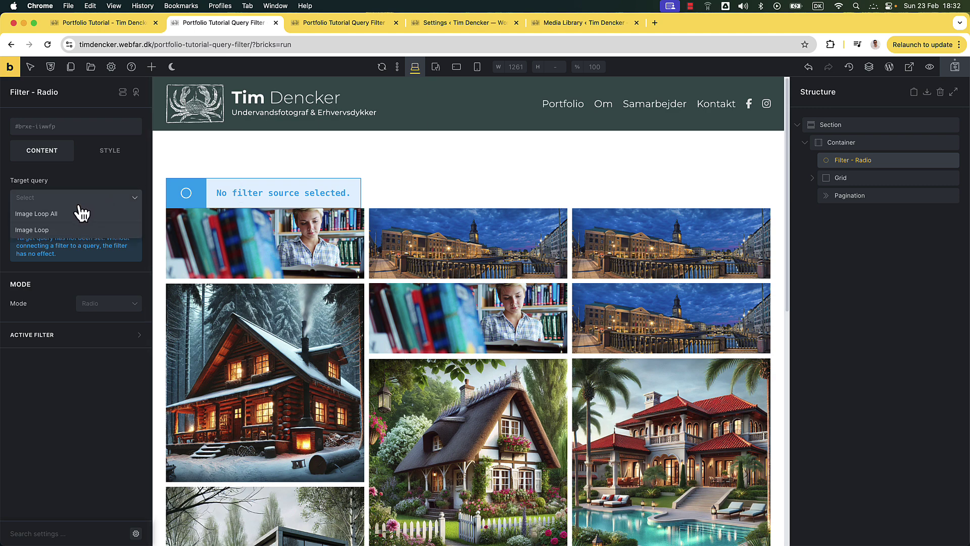
pyautogui.click(76, 214)
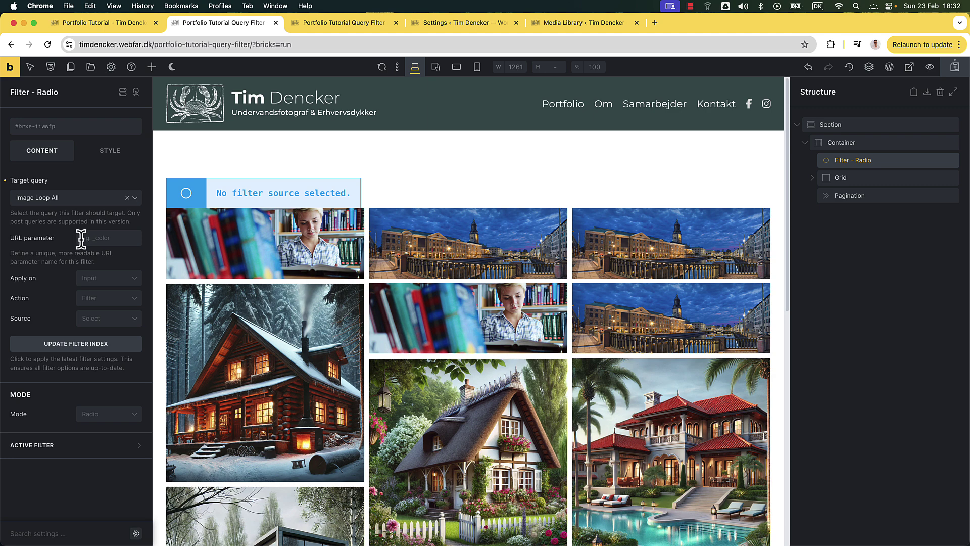
pyautogui.click(104, 279)
pyautogui.click(105, 295)
pyautogui.click(117, 302)
pyautogui.click(117, 303)
# Set the radio filter's source to Taxonomy and its taxonomy to Folder (Attachment).
pyautogui.click(116, 319)
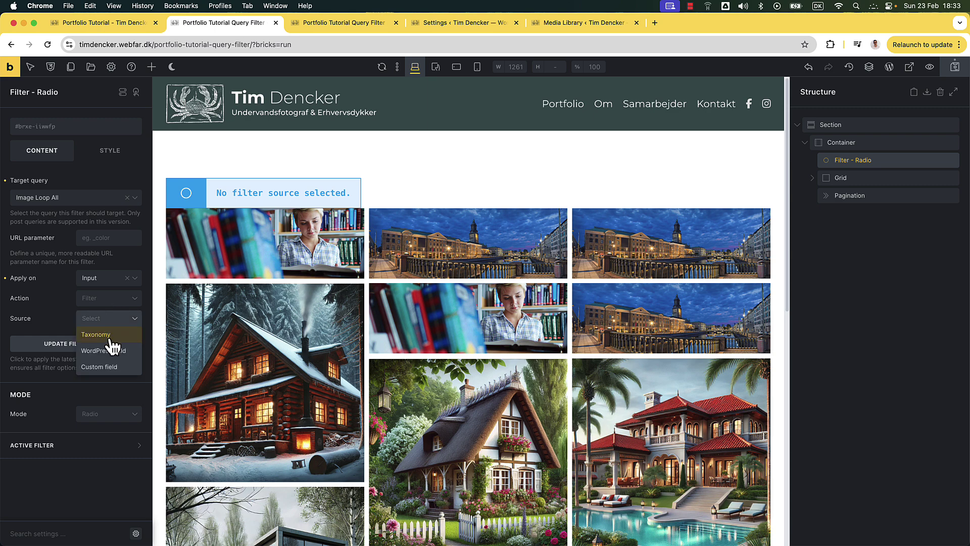
pyautogui.click(111, 335)
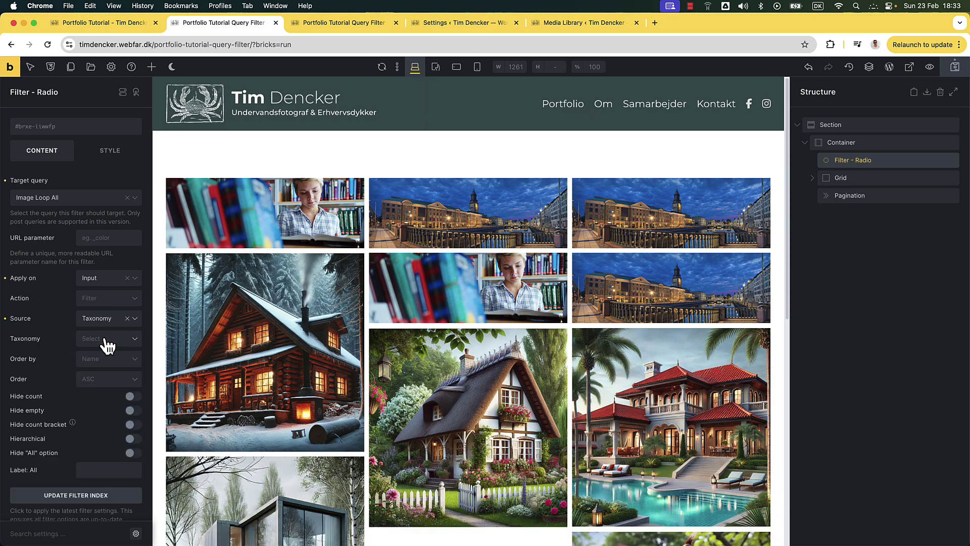
pyautogui.click(113, 346)
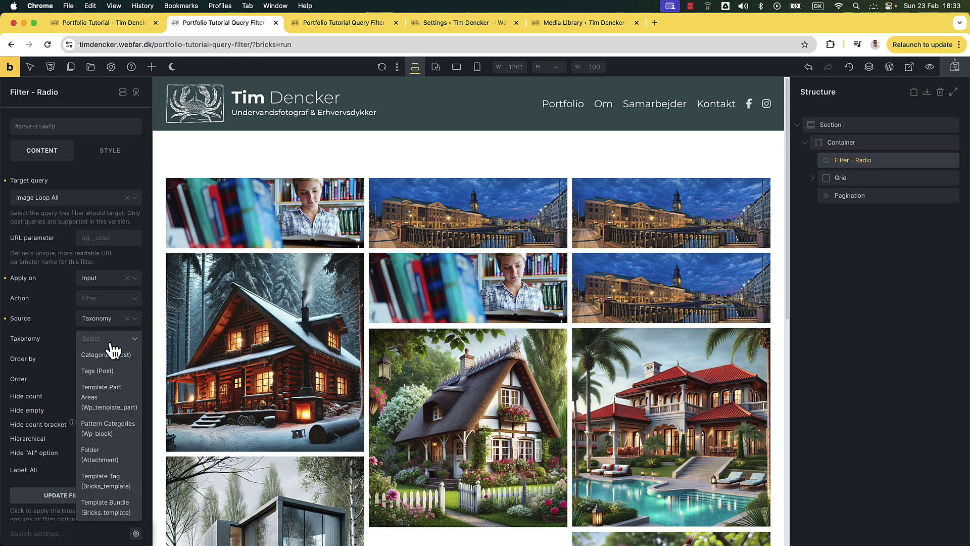
pyautogui.click(116, 462)
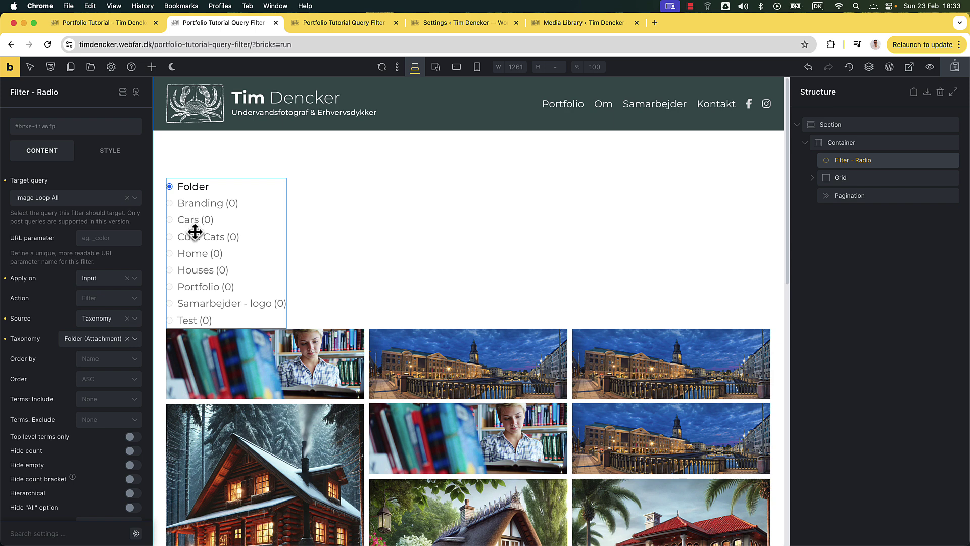
pyautogui.scroll(-2, 196, 243)
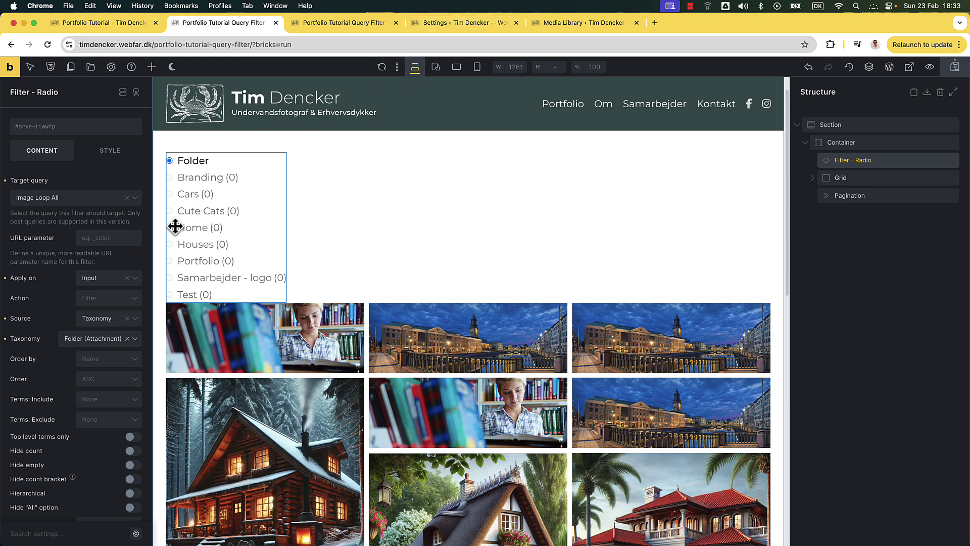
pyautogui.scroll(2, 295, 299)
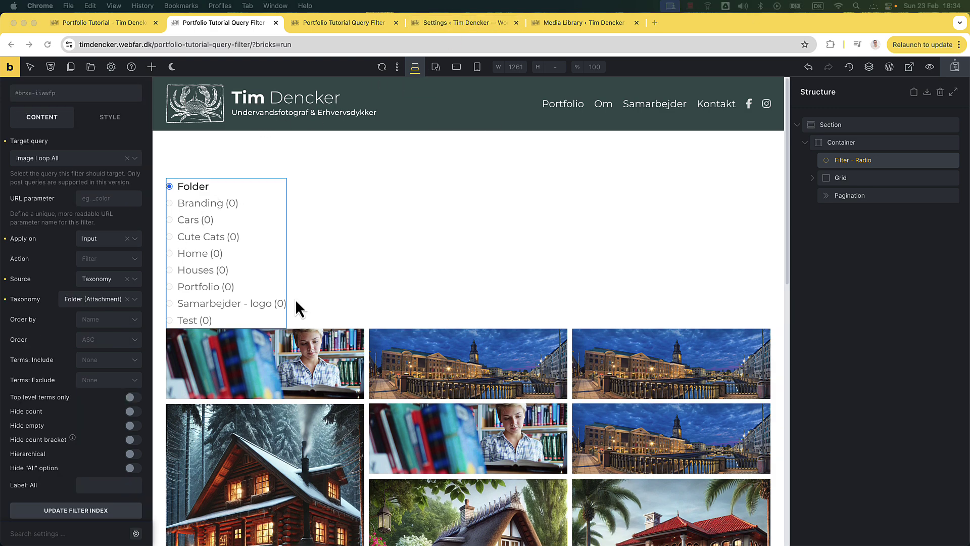
# Enable Hide empty for the radio filter, save the page and view the filter on the front end.
pyautogui.click(132, 426)
pyautogui.click(132, 426)
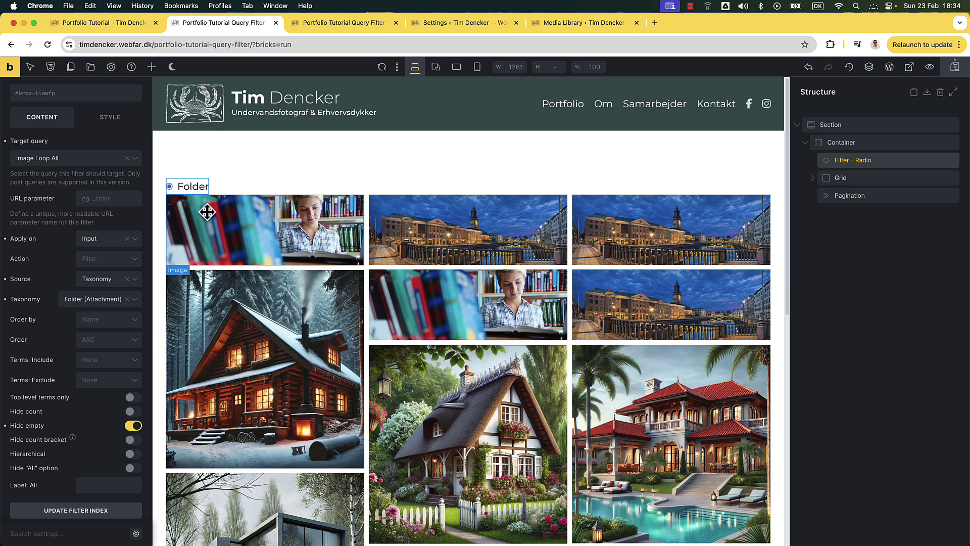
pyautogui.click(955, 67)
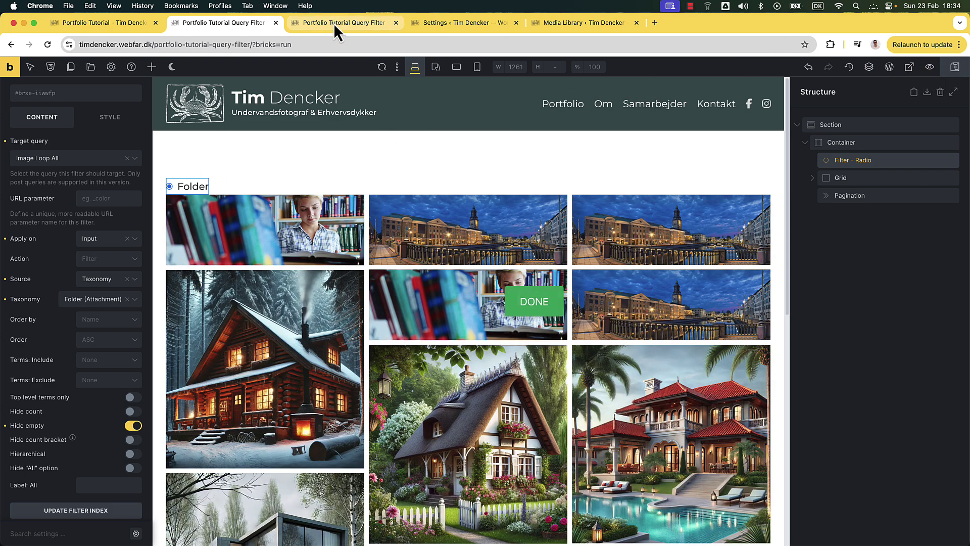
pyautogui.click(333, 24)
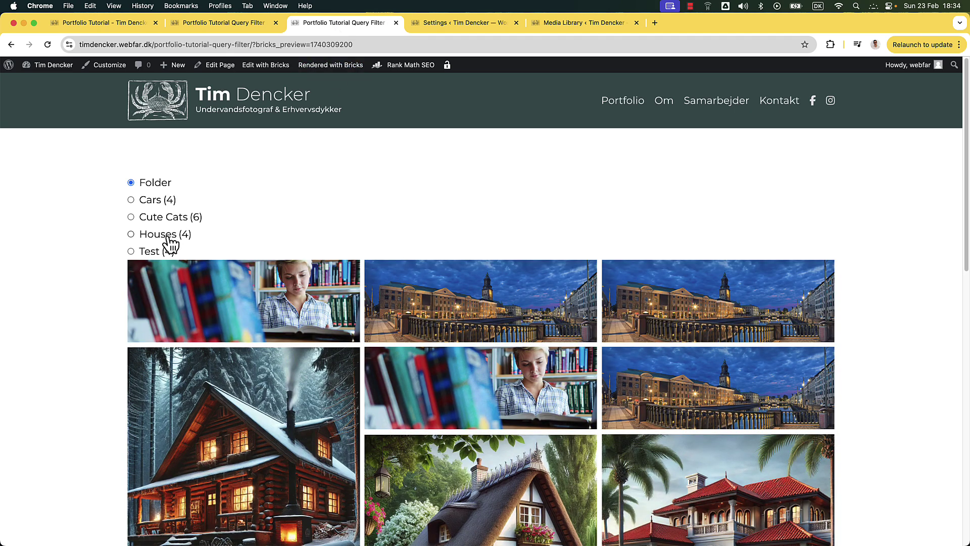
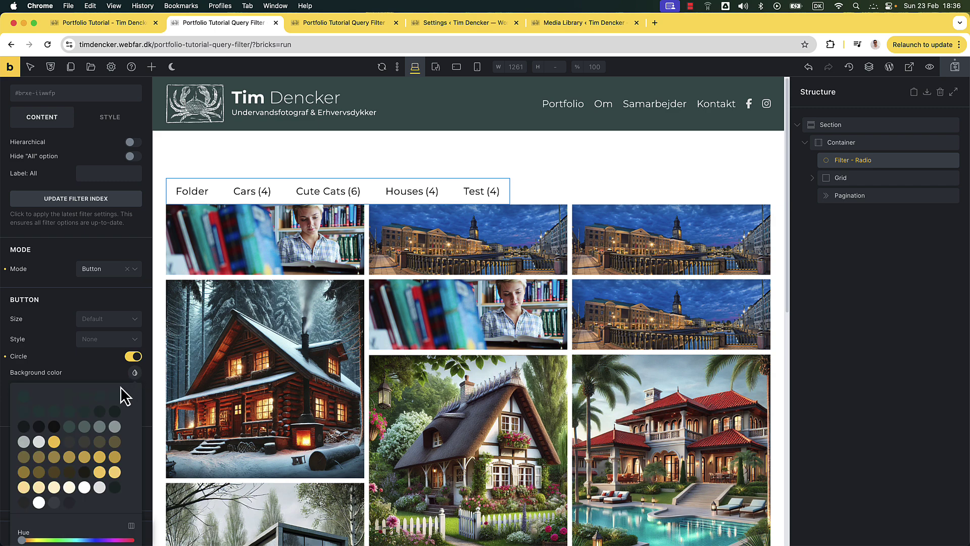
# Give the filter buttons the yellow palette colour as their background.
pyautogui.click(54, 441)
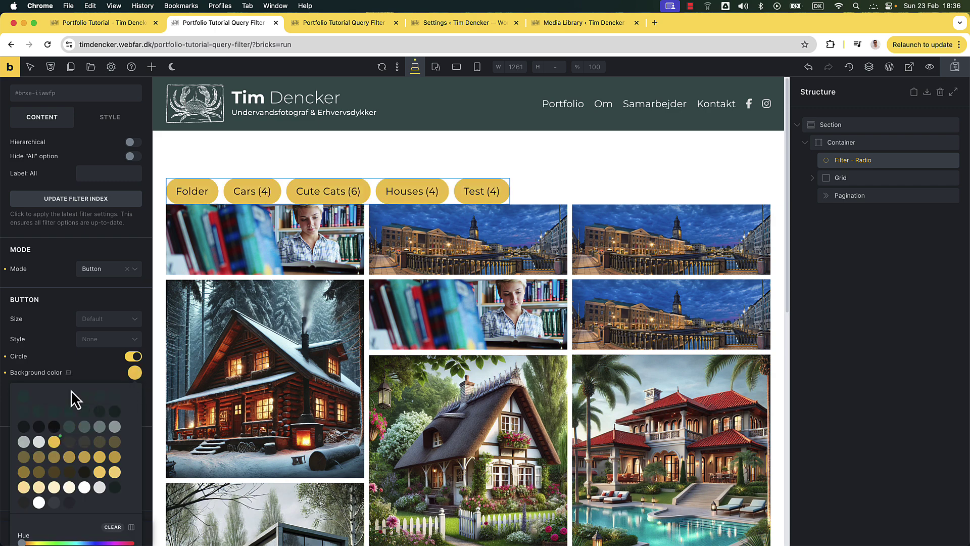
pyautogui.scroll(-1, 75, 396)
pyautogui.click(87, 341)
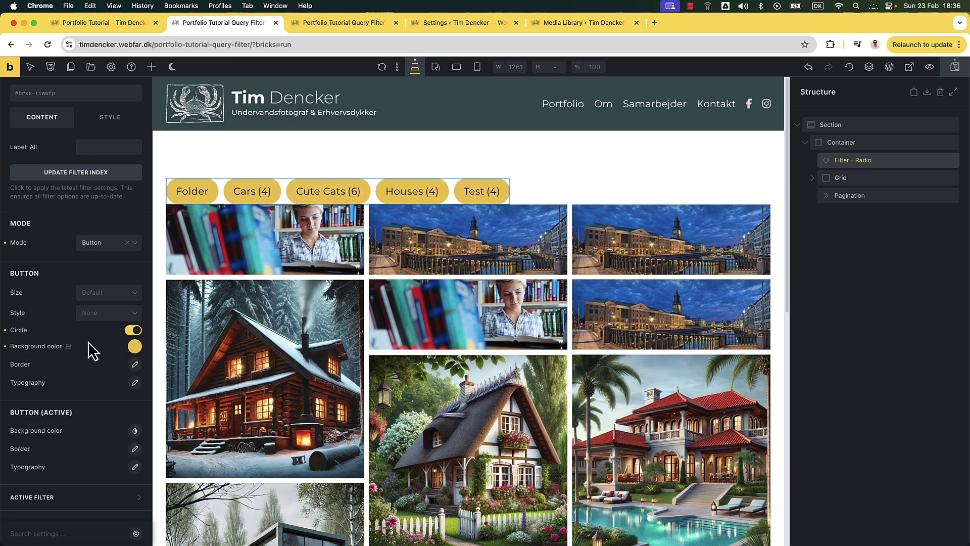
# Give the active filter button the dark green palette colour as its background.
pyautogui.click(135, 429)
pyautogui.scroll(-1, 71, 482)
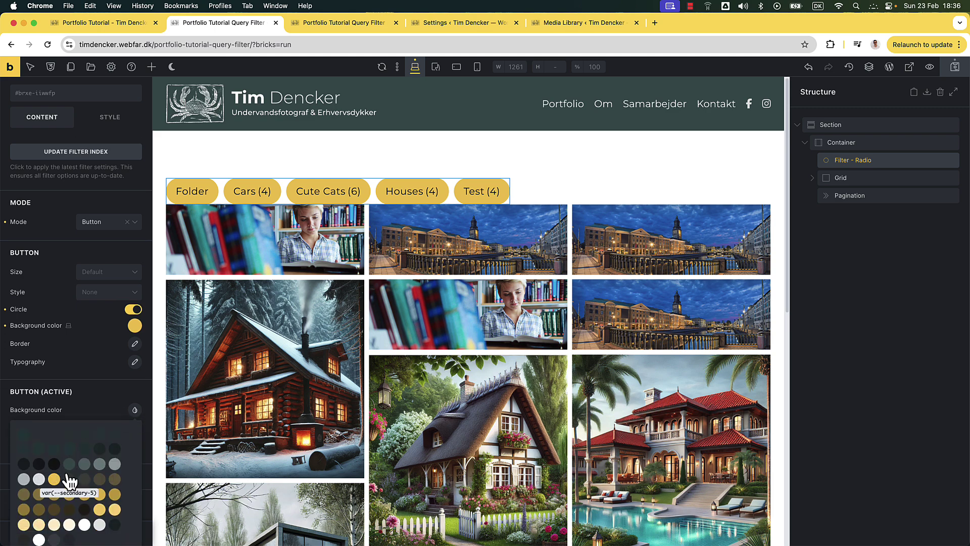
pyautogui.click(24, 433)
pyautogui.scroll(-1, 80, 404)
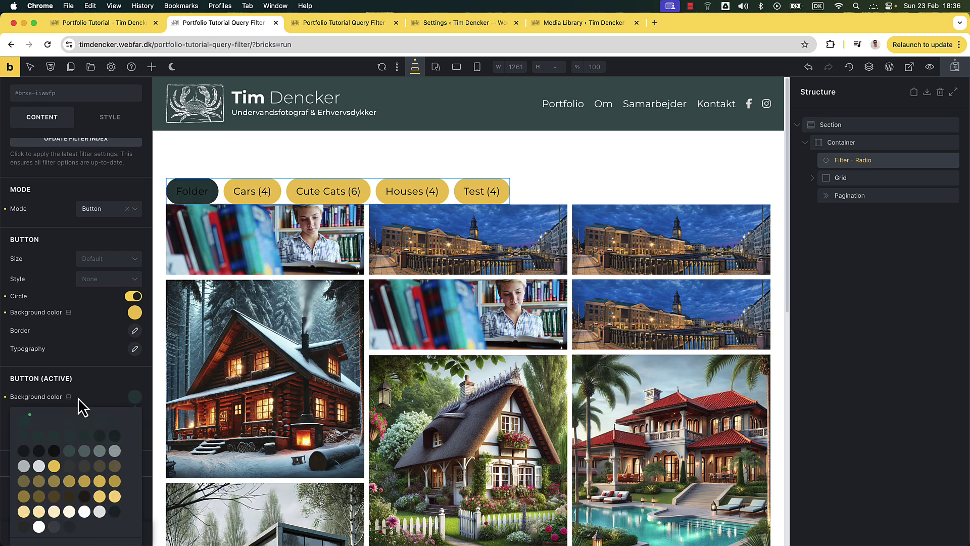
pyautogui.click(137, 398)
# Set the active filter button's text colour to white in its typography settings.
pyautogui.click(135, 466)
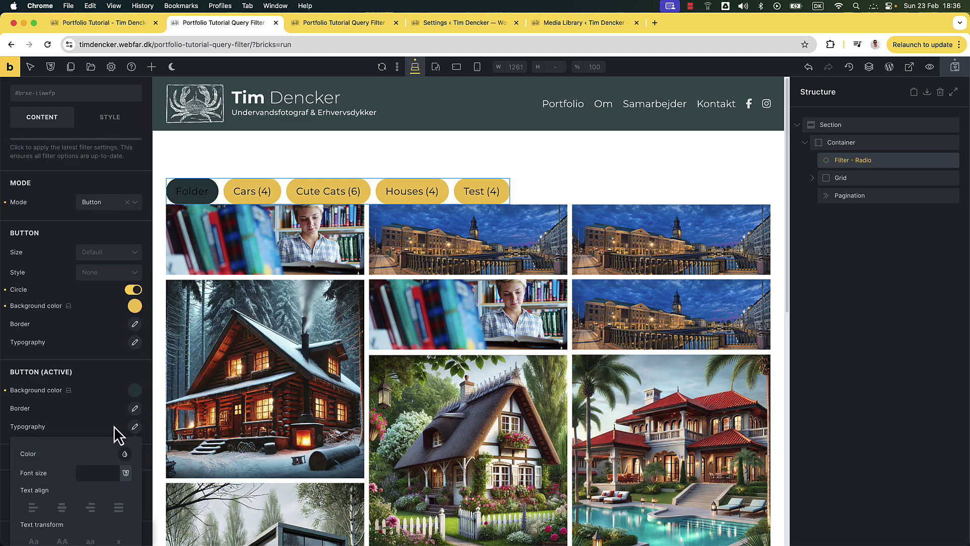
pyautogui.scroll(-10, 101, 444)
pyautogui.scroll(2, 114, 292)
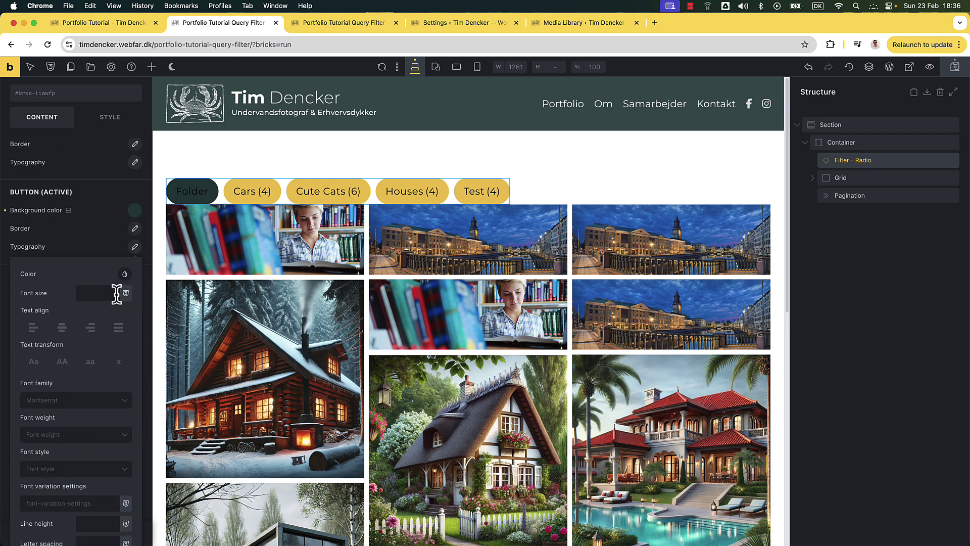
pyautogui.click(125, 275)
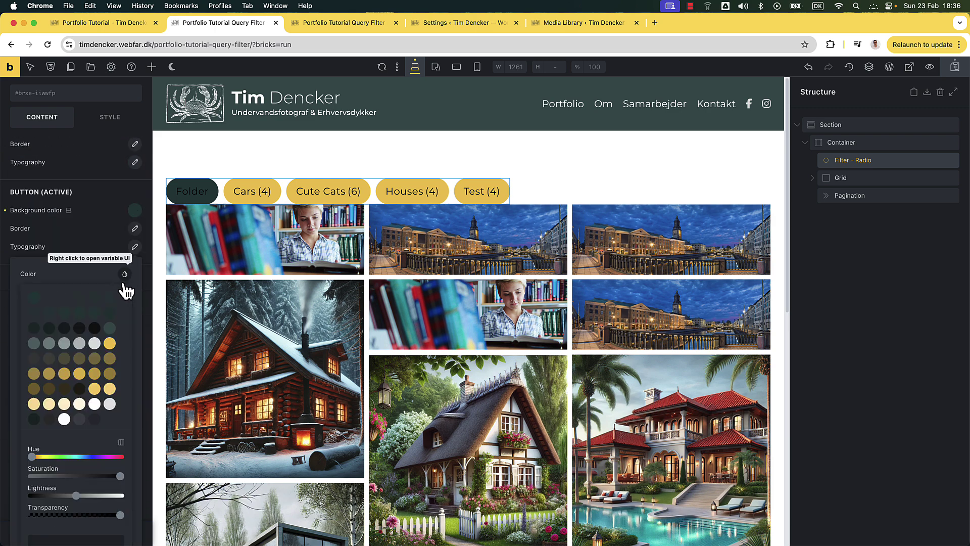
pyautogui.click(65, 418)
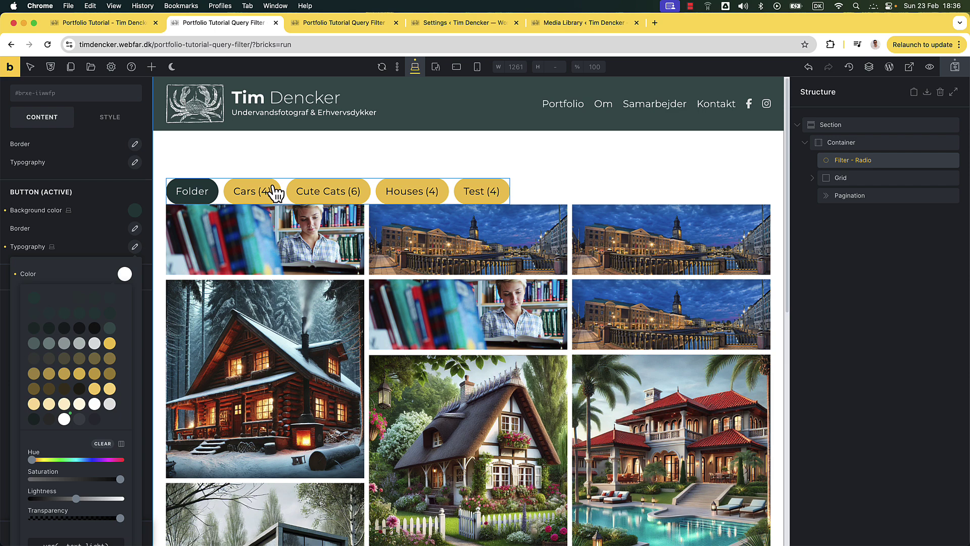
pyautogui.click(136, 246)
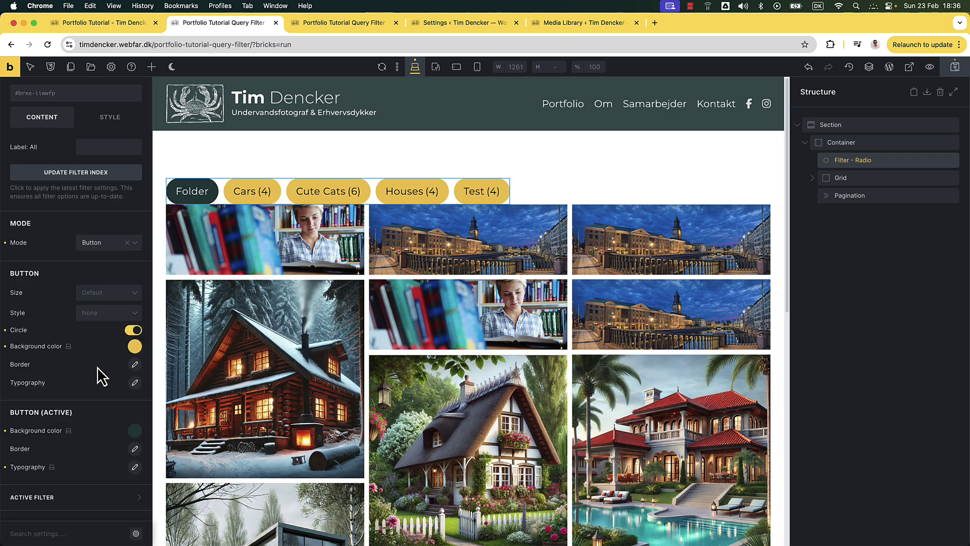
# Enable Hide count for the radio filter, leave Hide count bracket off, and save the page.
pyautogui.scroll(5, 95, 388)
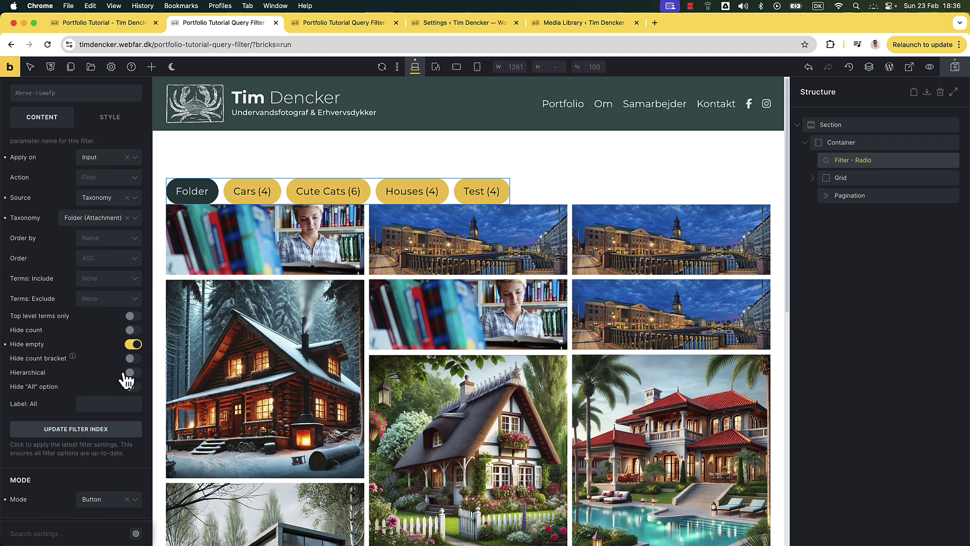
pyautogui.click(133, 359)
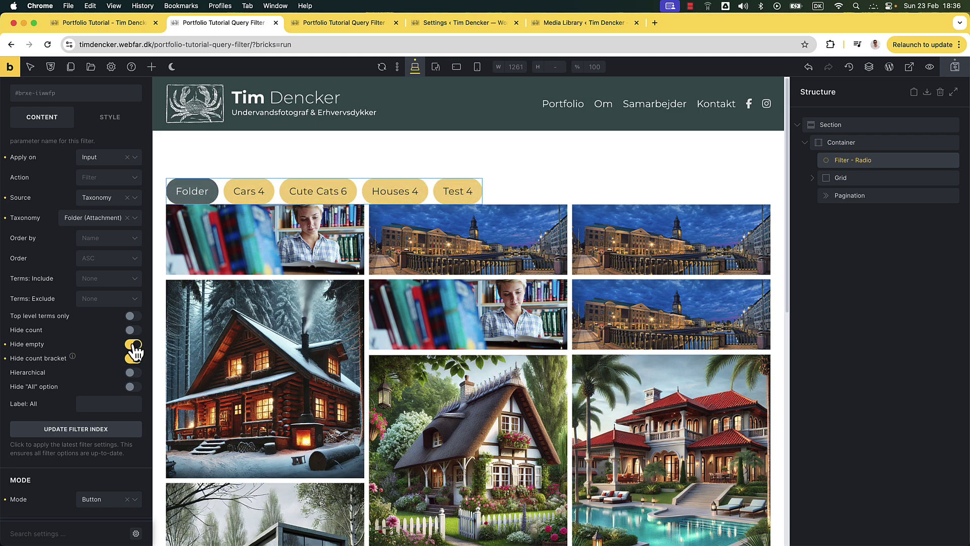
pyautogui.click(132, 331)
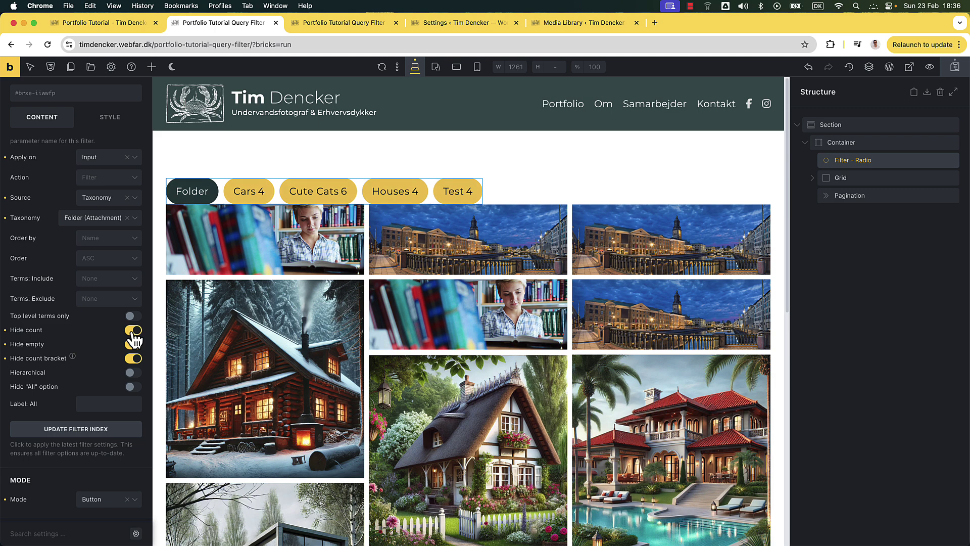
pyautogui.click(133, 359)
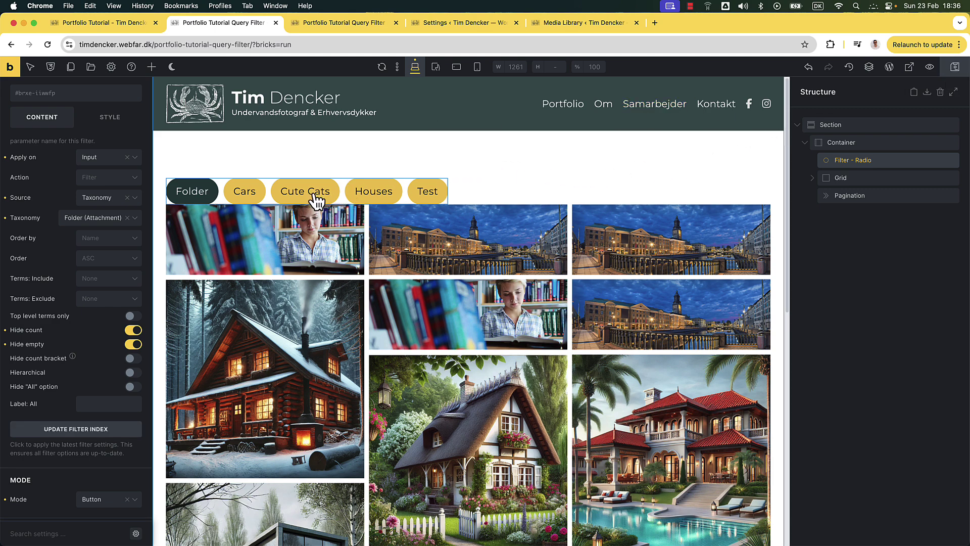
pyautogui.click(954, 67)
# Test the Cars, Cute Cats and Houses filter buttons on the front-end page.
pyautogui.click(326, 26)
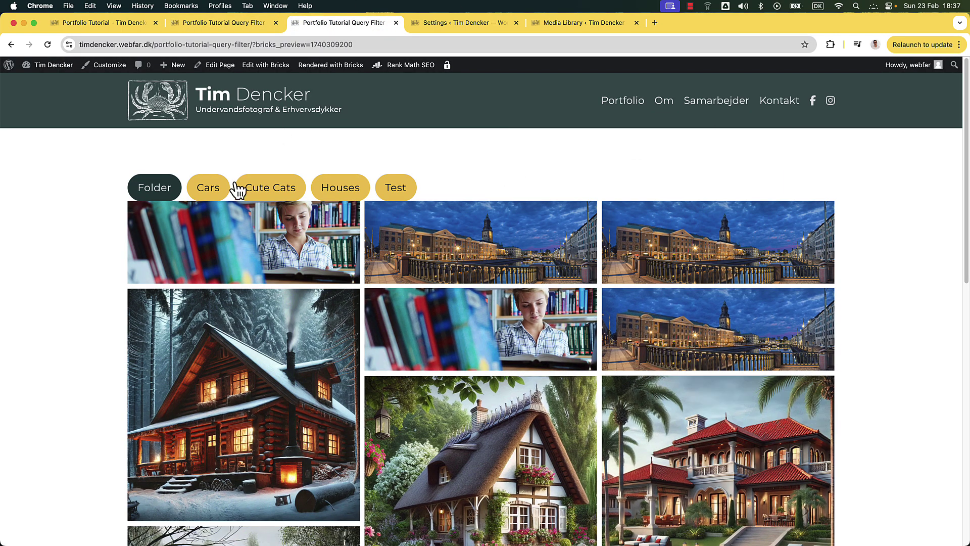
pyautogui.click(219, 193)
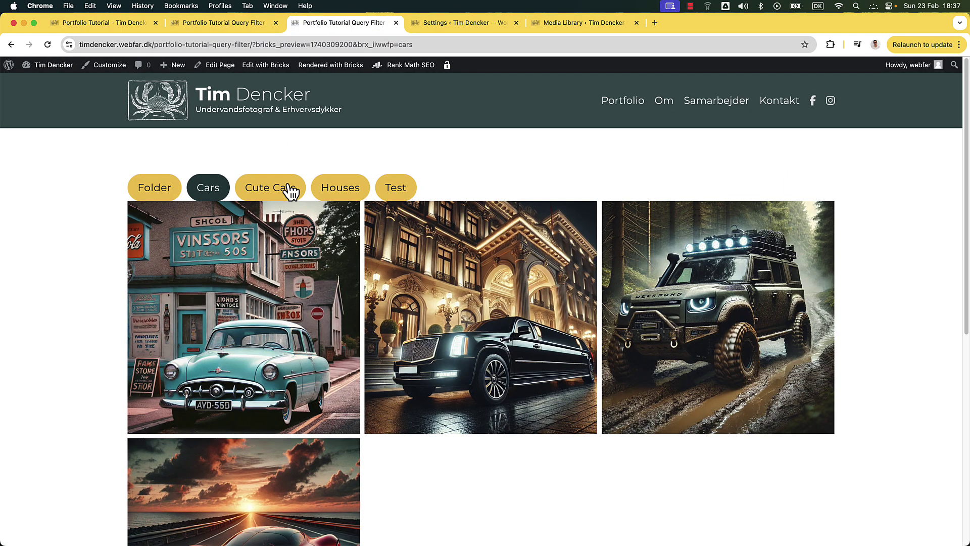
pyautogui.click(286, 193)
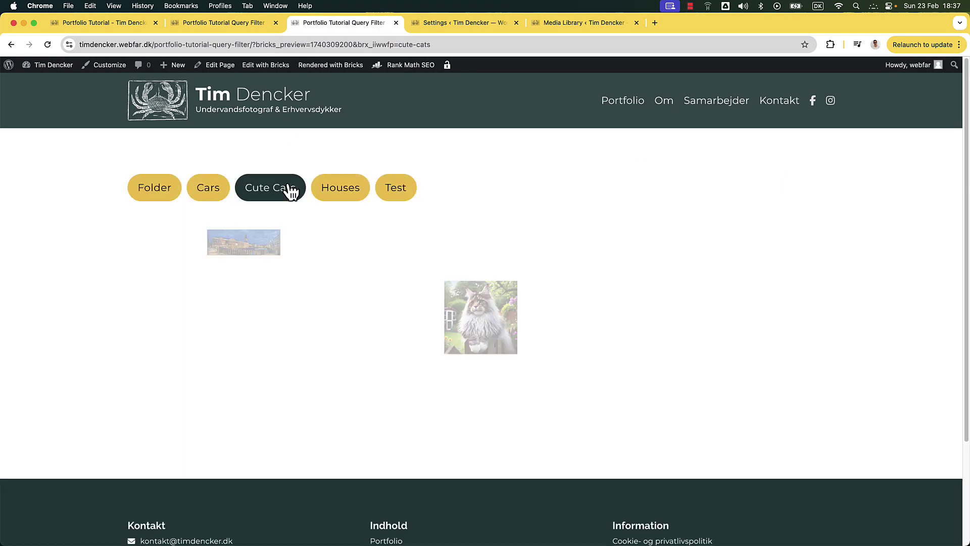
pyautogui.scroll(-2, 316, 222)
pyautogui.scroll(-7, 327, 250)
pyautogui.scroll(8, 334, 247)
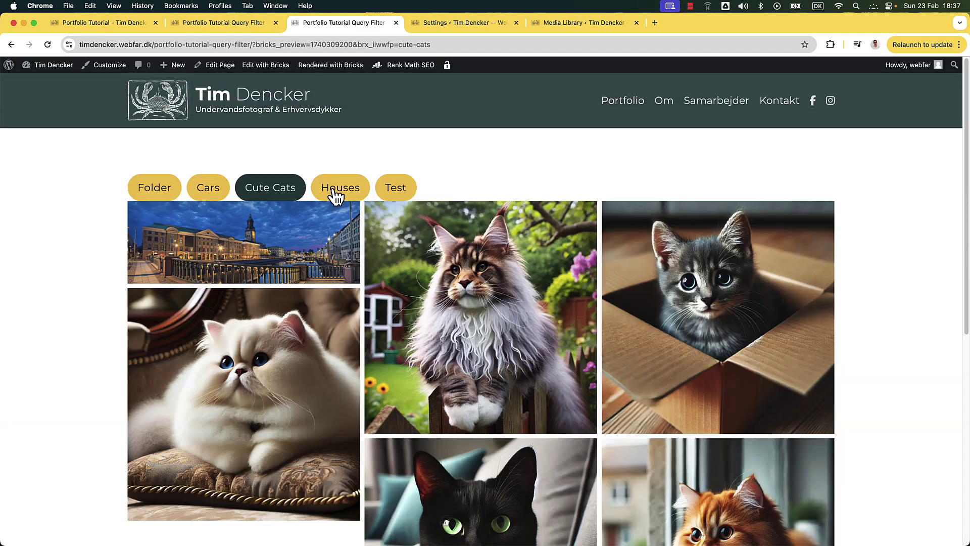
pyautogui.click(336, 188)
pyautogui.scroll(-3, 335, 192)
pyautogui.scroll(3, 334, 192)
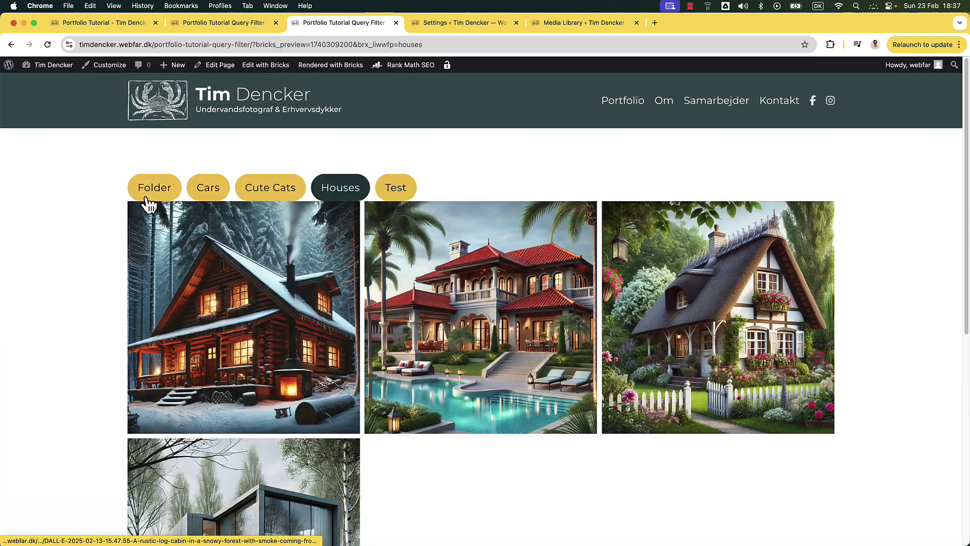
# Reset the gallery filter to all folders and try opening page 2 of the pagination.
pyautogui.click(151, 189)
pyautogui.scroll(-10, 281, 268)
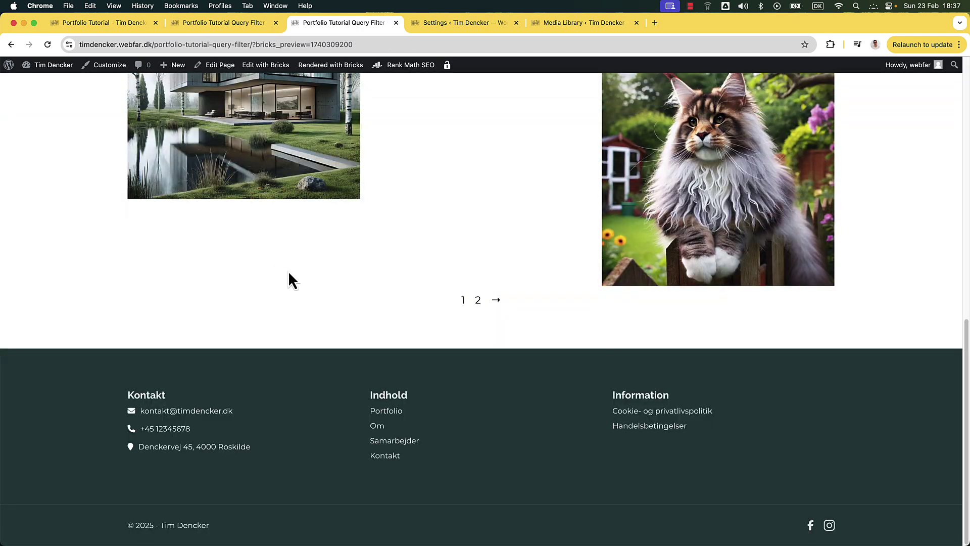
pyautogui.scroll(2, 461, 319)
pyautogui.click(477, 399)
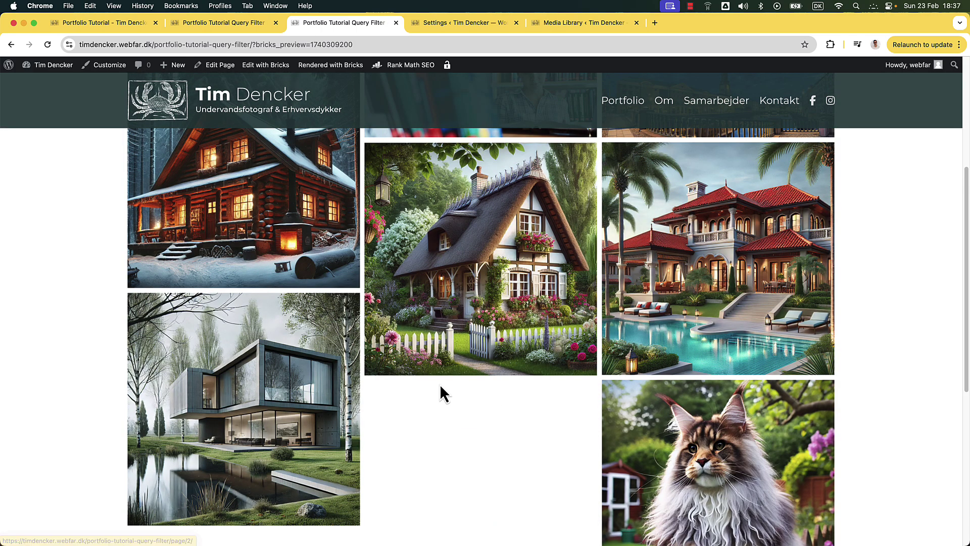
# In the builder, set the Image Loop All query to 3 posts per page and save the page.
pyautogui.click(228, 22)
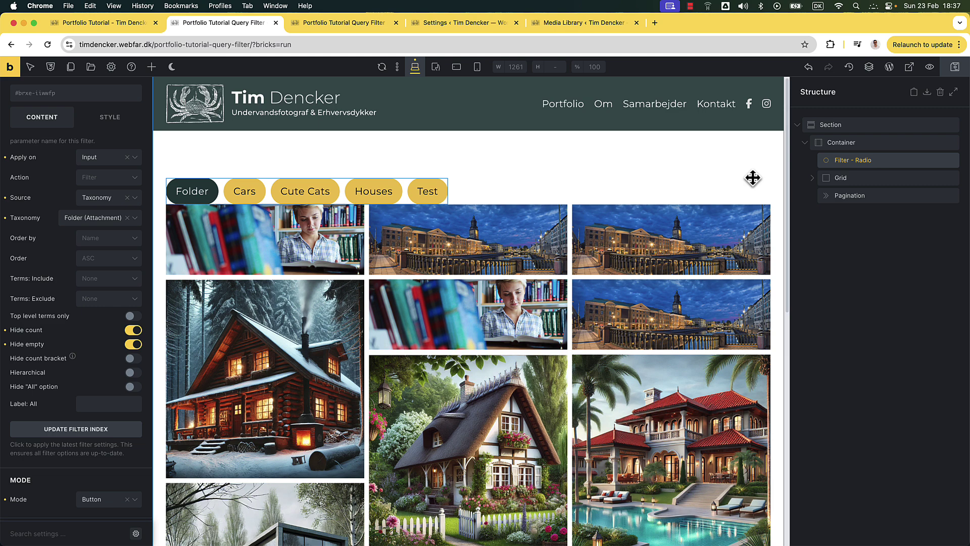
pyautogui.click(812, 178)
pyautogui.click(866, 196)
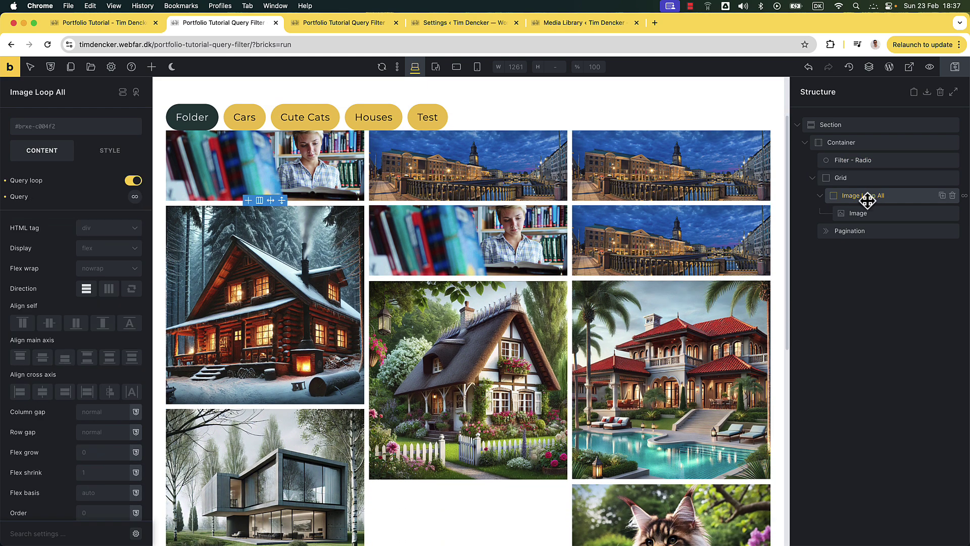
pyautogui.click(134, 197)
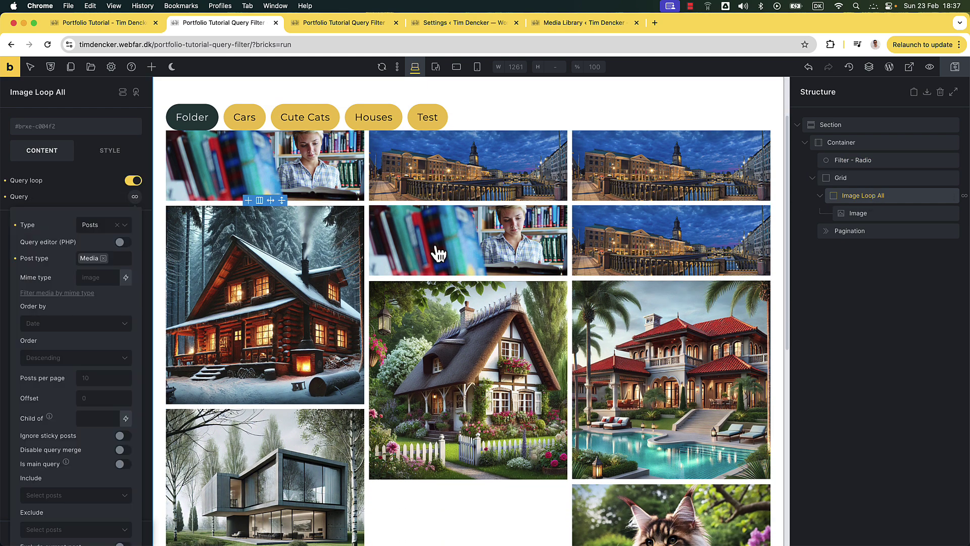
pyautogui.scroll(-3, 97, 278)
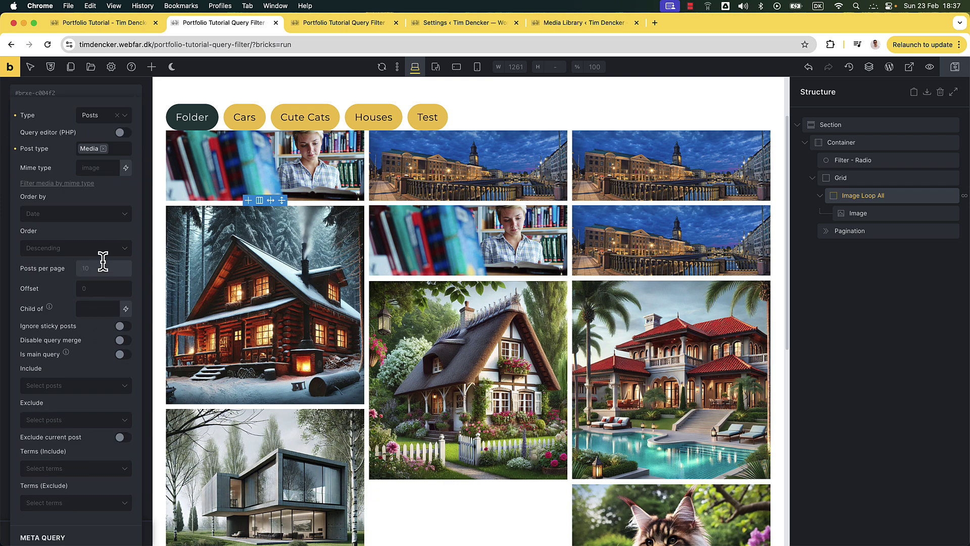
pyautogui.write('3')
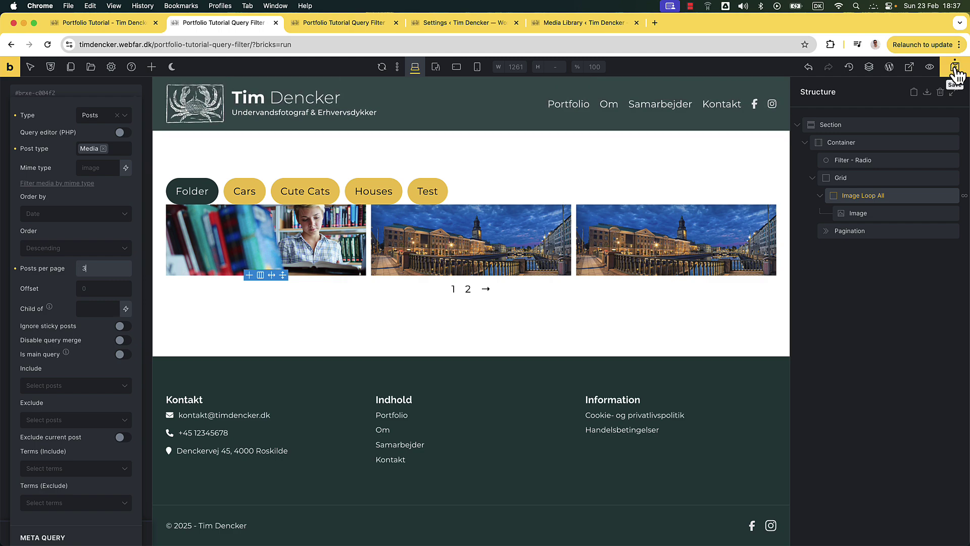
pyautogui.click(955, 71)
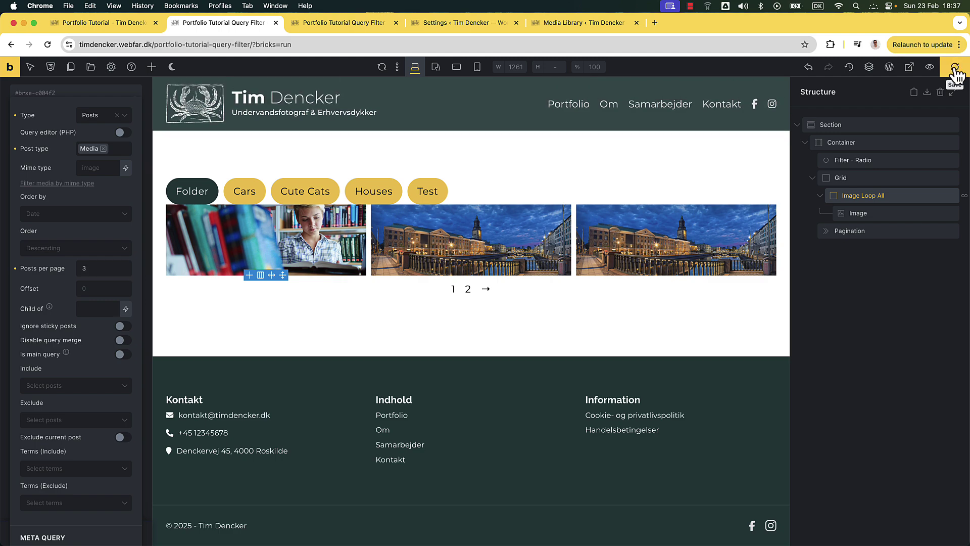
# On the front end, page through the filtered Cars images, check Cute Cats, and reset the filter to all folders.
pyautogui.click(337, 26)
pyautogui.click(223, 186)
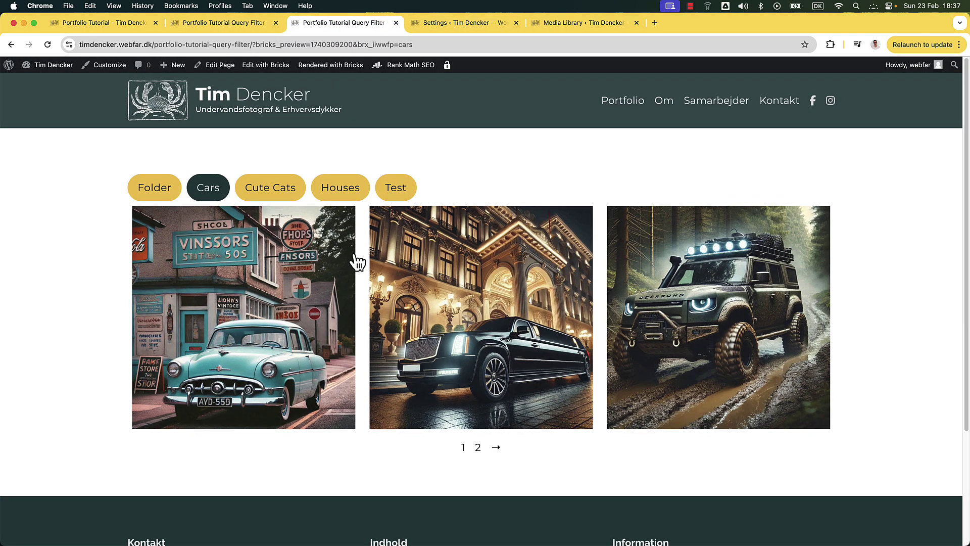
pyautogui.click(477, 448)
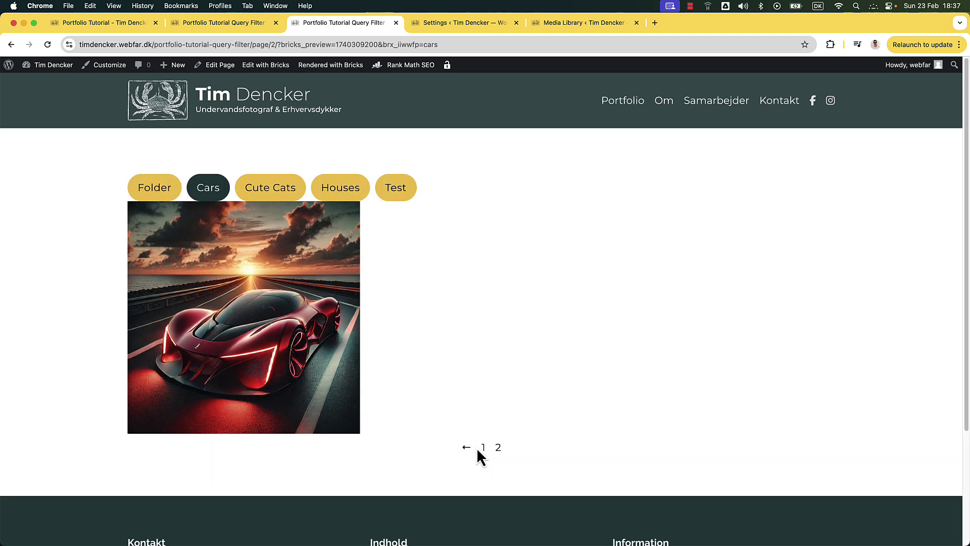
pyautogui.click(484, 448)
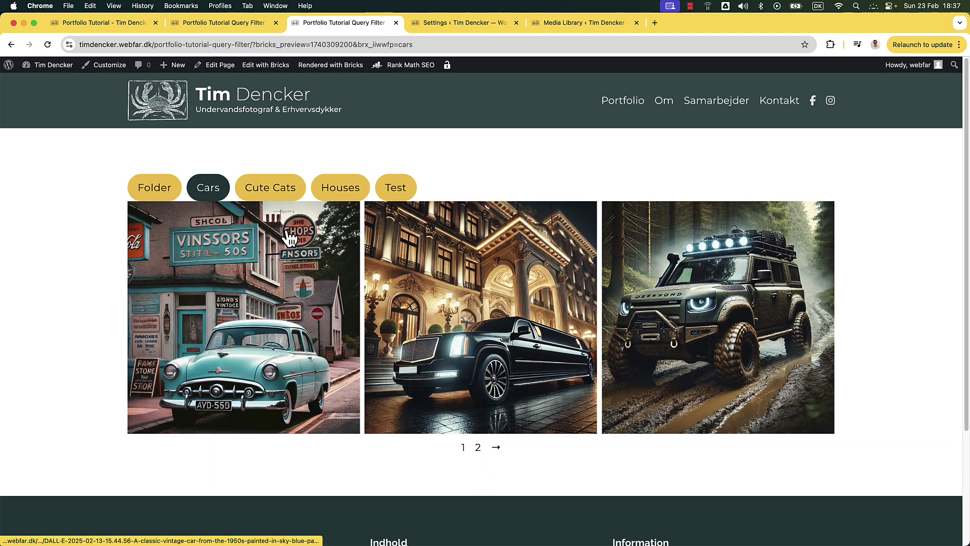
pyautogui.click(284, 194)
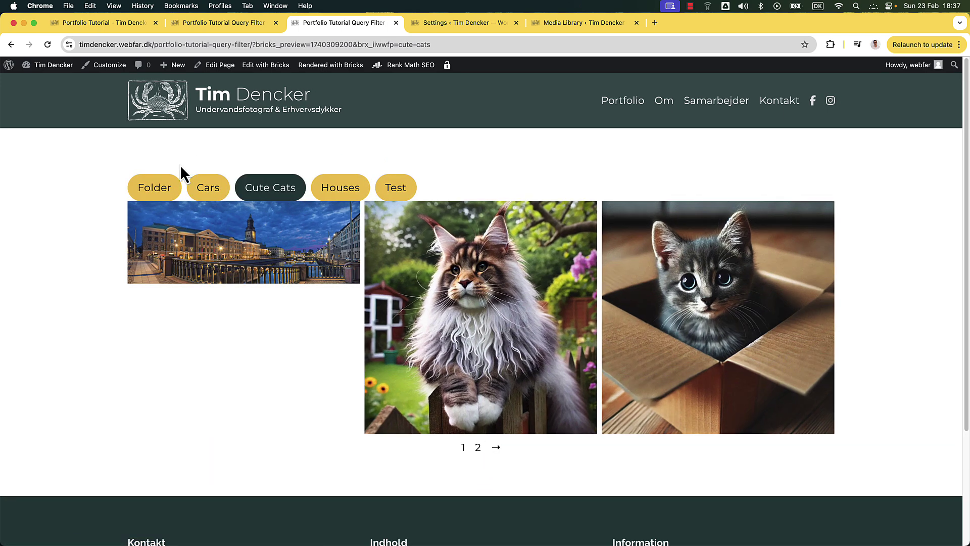
pyautogui.click(208, 192)
pyautogui.click(159, 191)
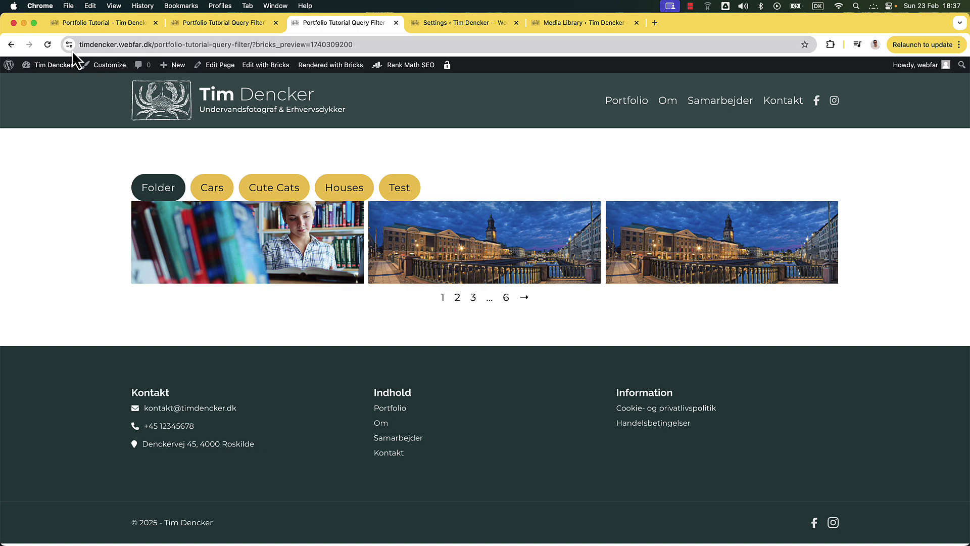
# Remove the bricks_preview parameter from the page address and load the clean URL.
pyautogui.moveTo(251, 44); pyautogui.dragTo(430, 45)
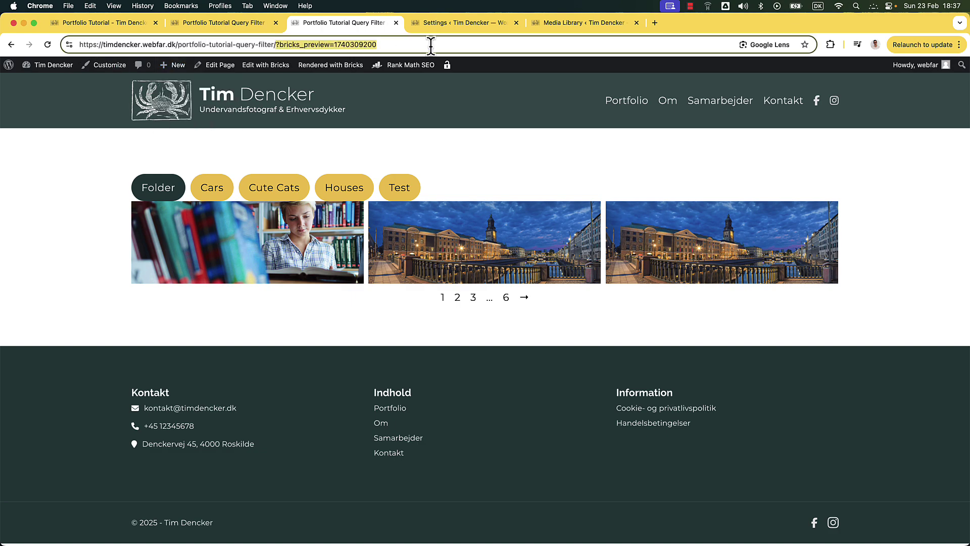
pyautogui.press('BackSpace')
pyautogui.press('Return')
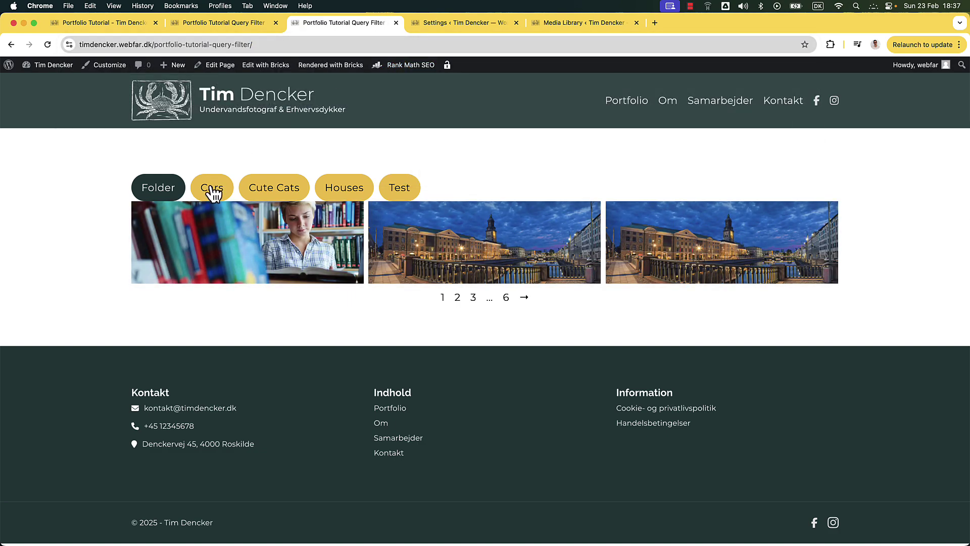
# Filter by Cars, Cute Cats and Houses and examine the filter parameter in the page URL.
pyautogui.click(212, 189)
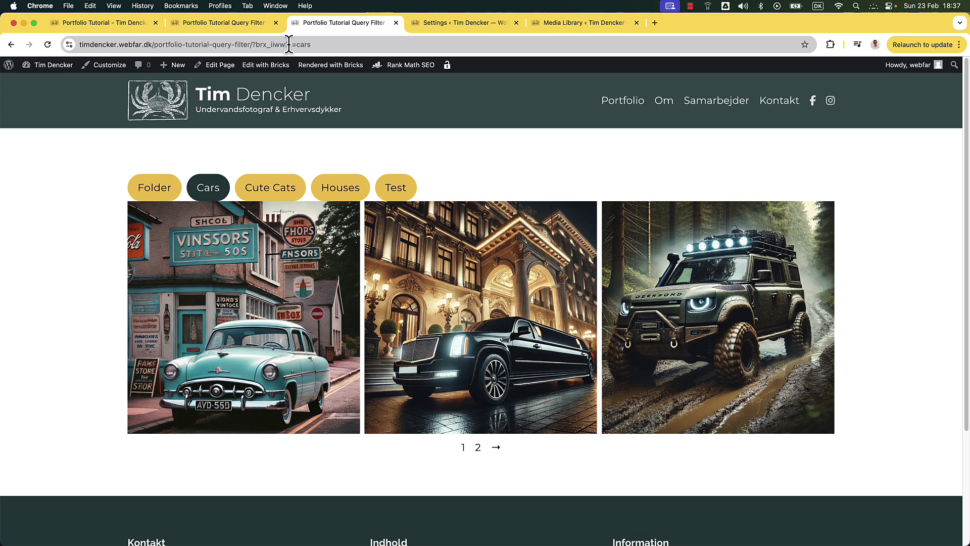
pyautogui.moveTo(329, 45); pyautogui.dragTo(250, 45)
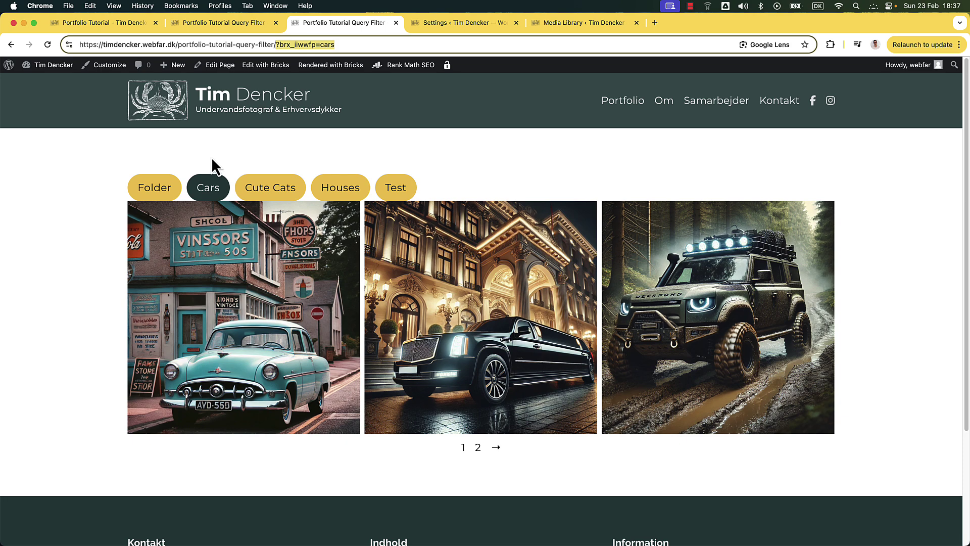
pyautogui.click(290, 195)
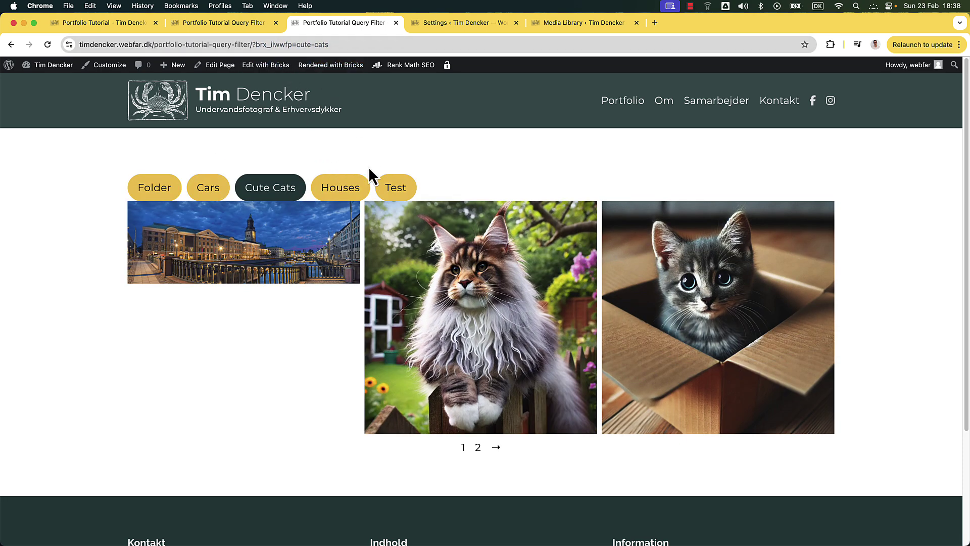
pyautogui.click(354, 190)
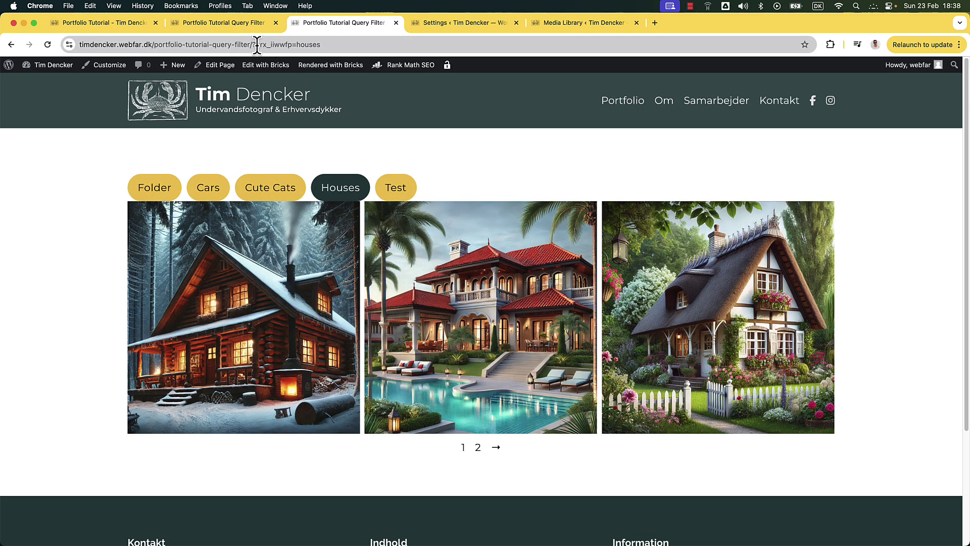
pyautogui.moveTo(256, 45); pyautogui.dragTo(291, 45)
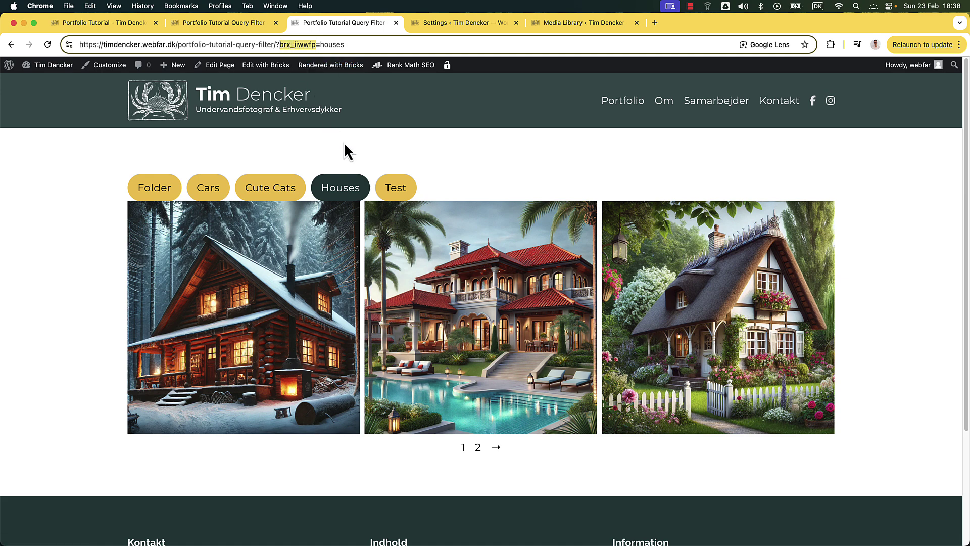
# Switch between the Test, Houses, Cute Cats, Cars and Folder filters to examine how the gallery and URL change.
pyautogui.click(401, 196)
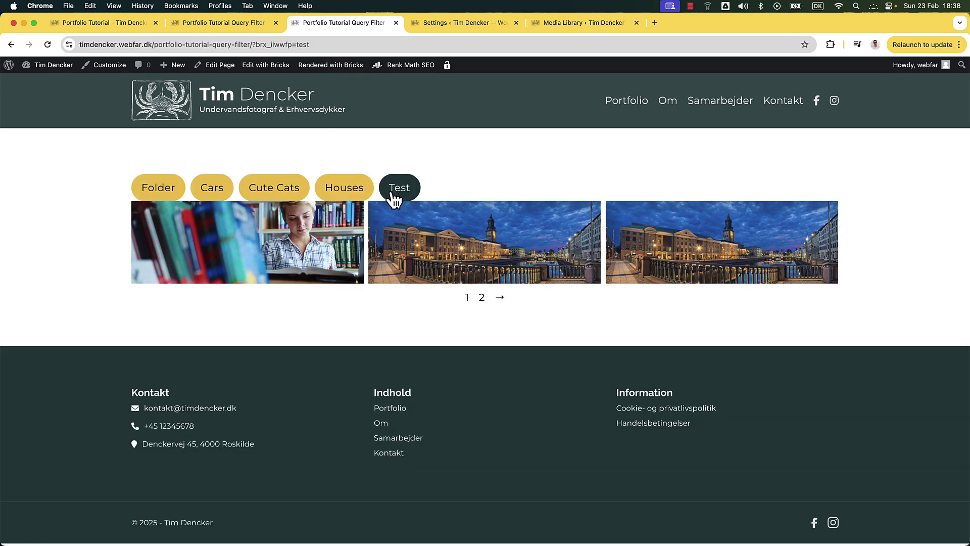
pyautogui.click(328, 191)
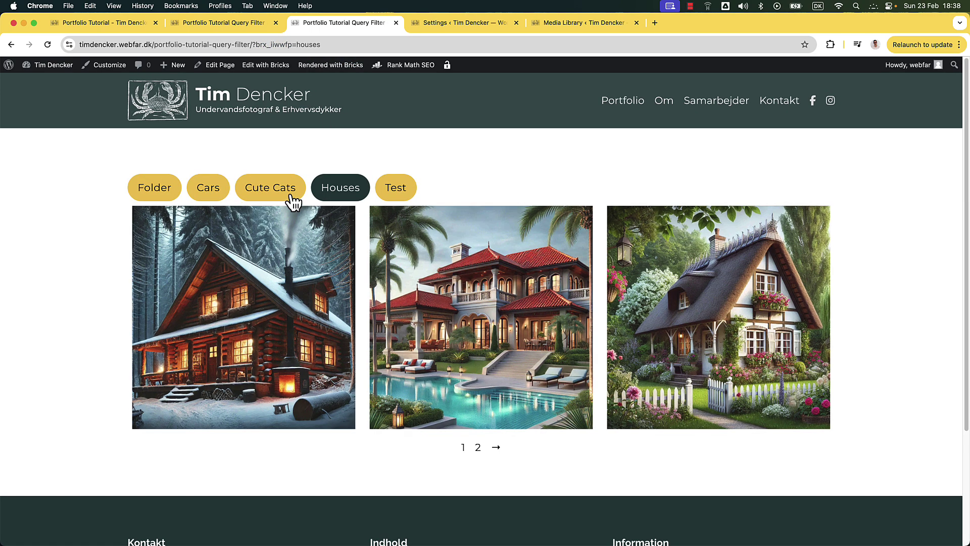
pyautogui.click(246, 197)
pyautogui.click(200, 196)
pyautogui.click(153, 197)
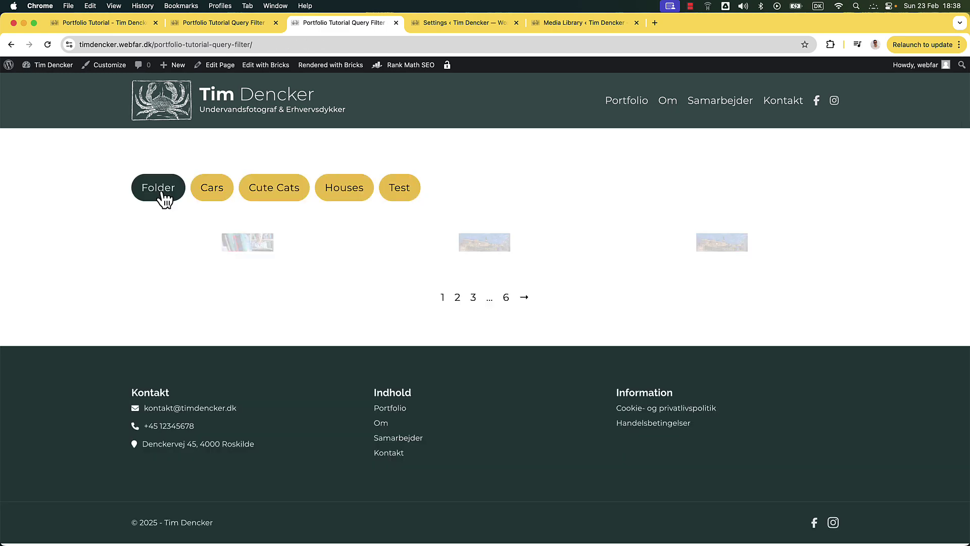
pyautogui.click(210, 195)
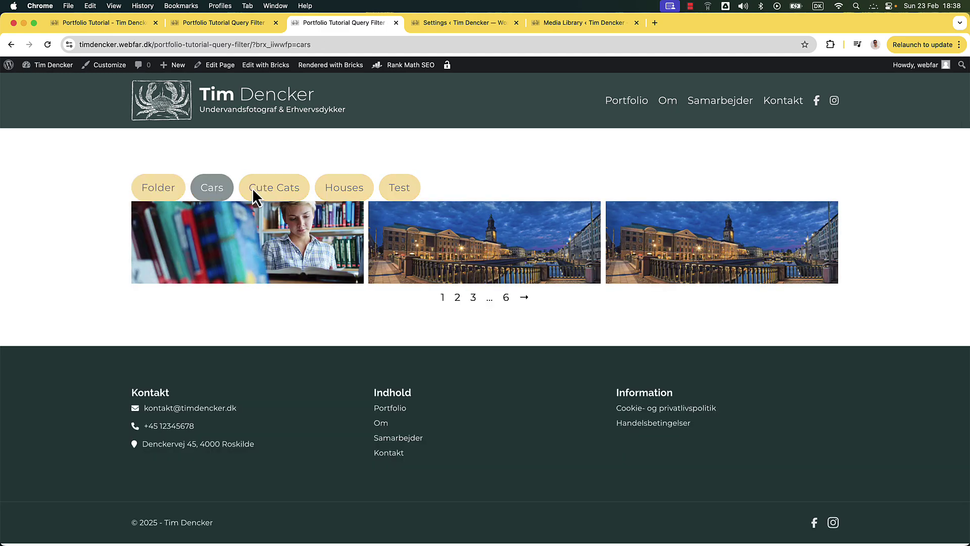
pyautogui.click(258, 194)
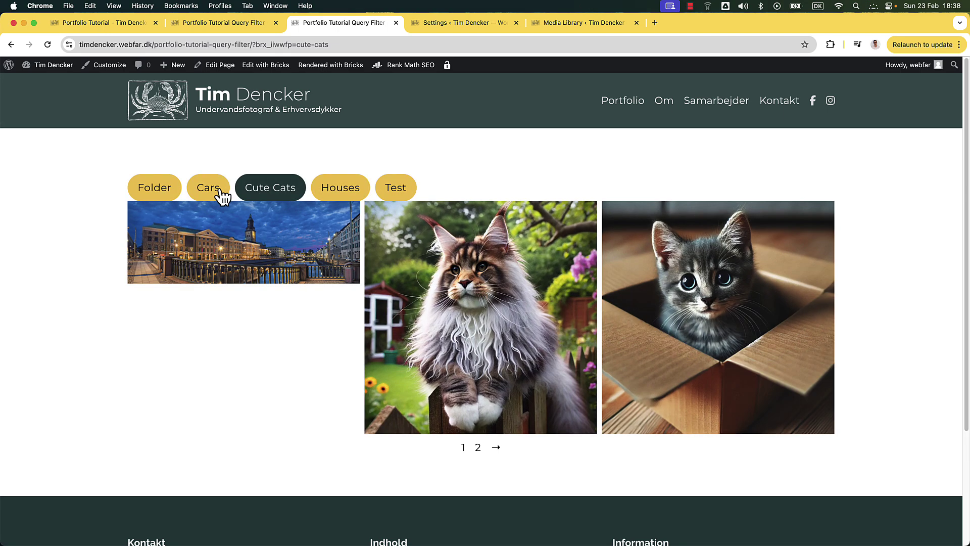